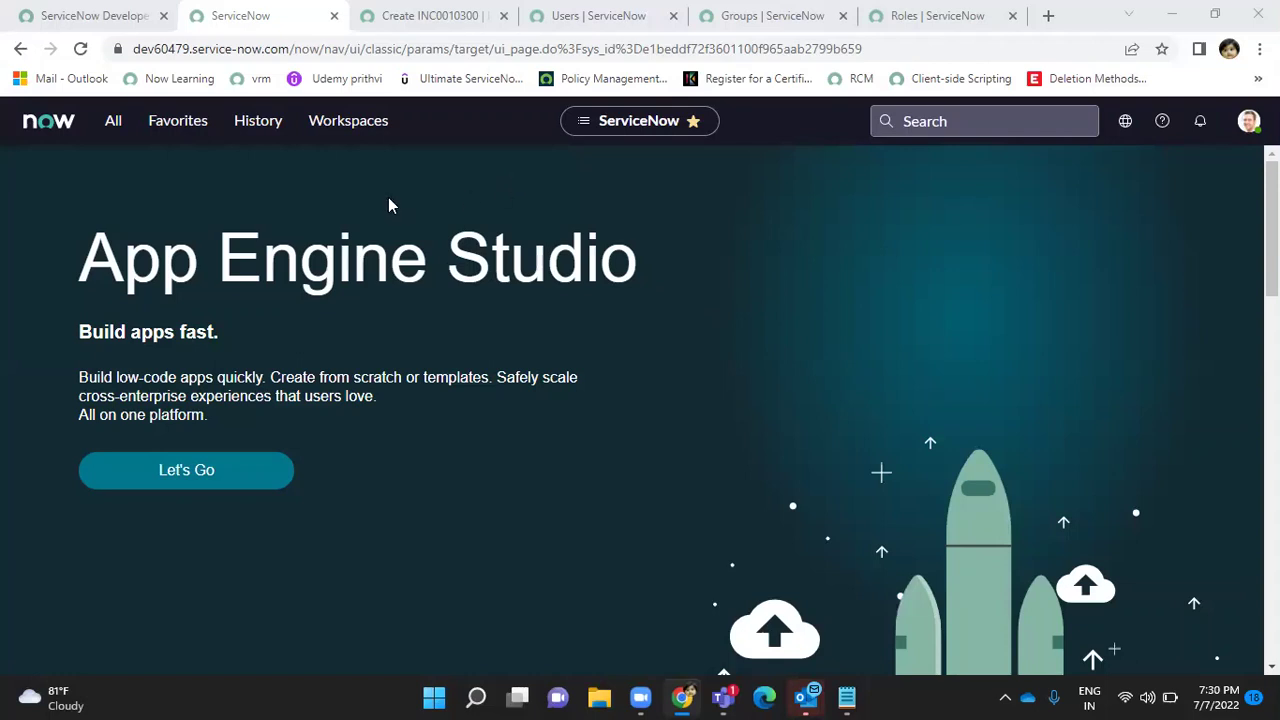
Look through the open record tabs and examine the new Incident form from its main fields down to the notes section.
click(389, 199)
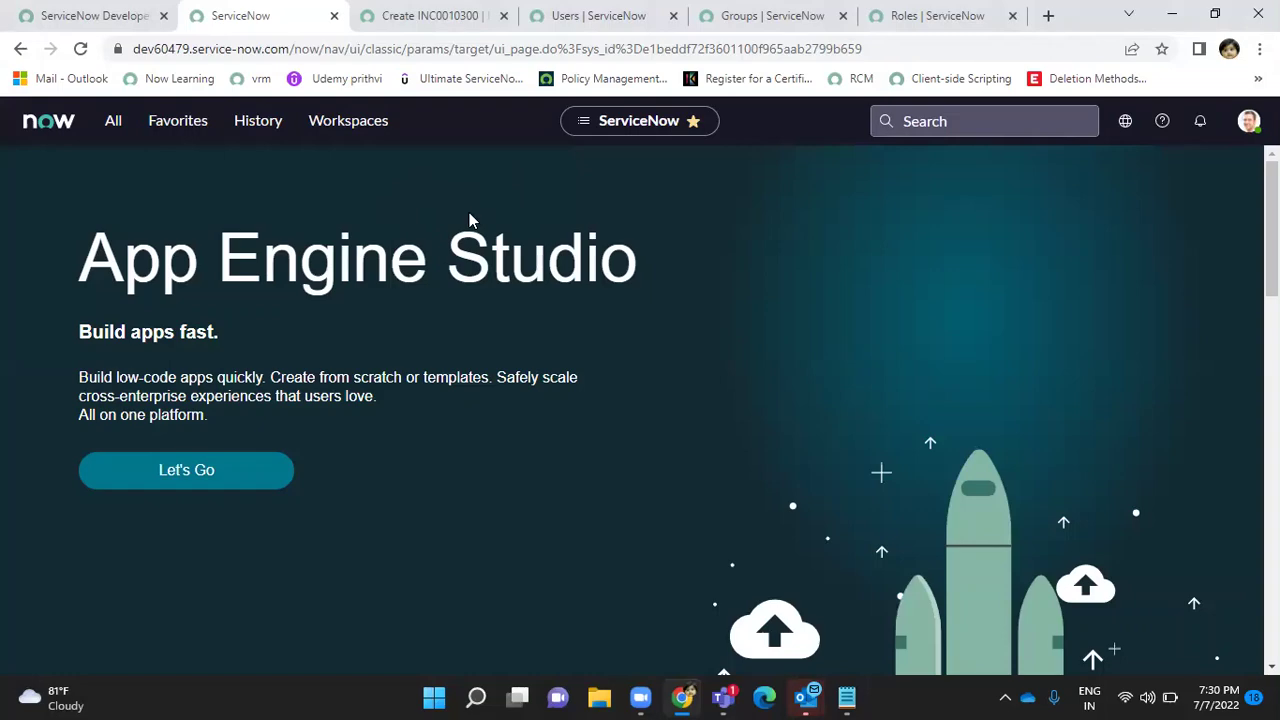
click(434, 24)
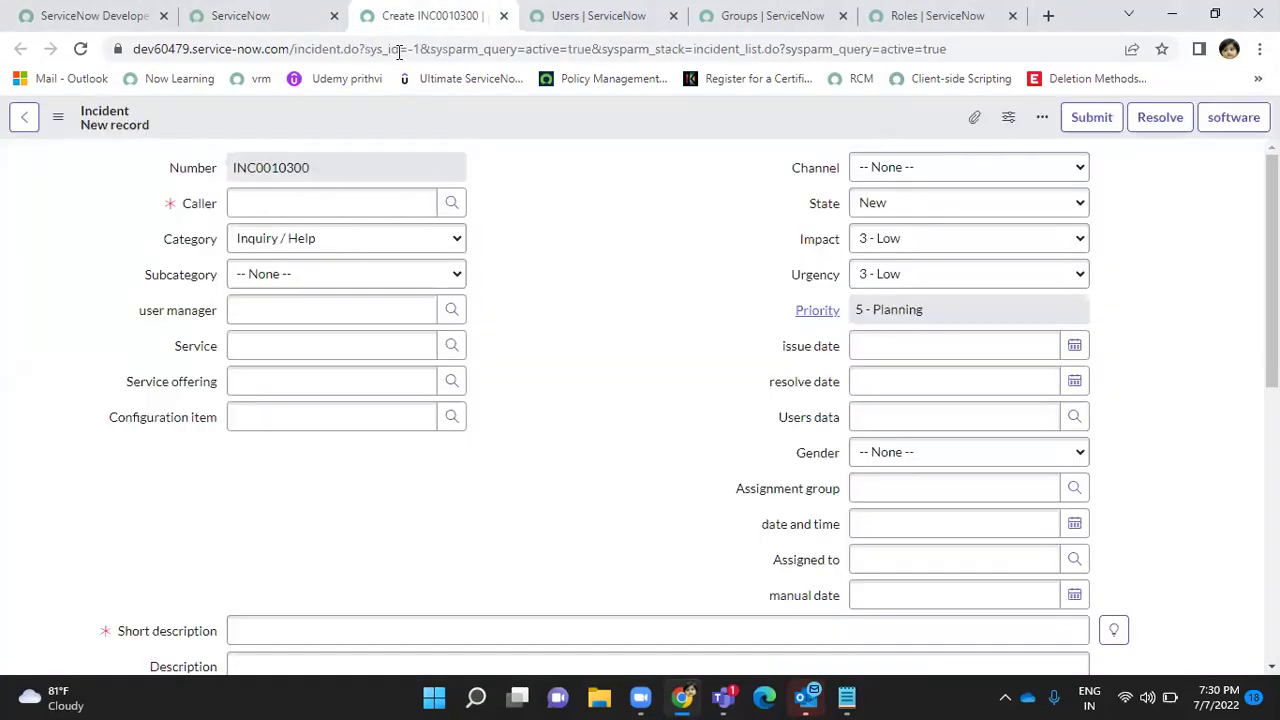
click(570, 18)
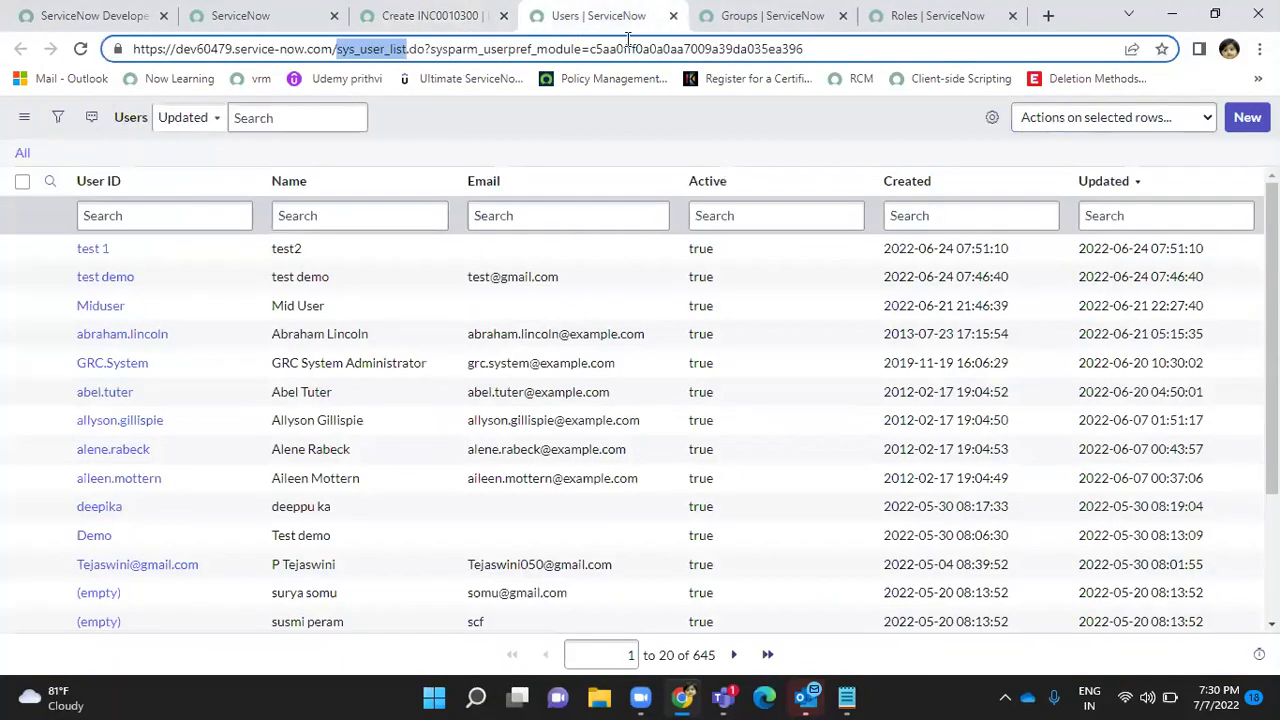
click(772, 18)
click(425, 16)
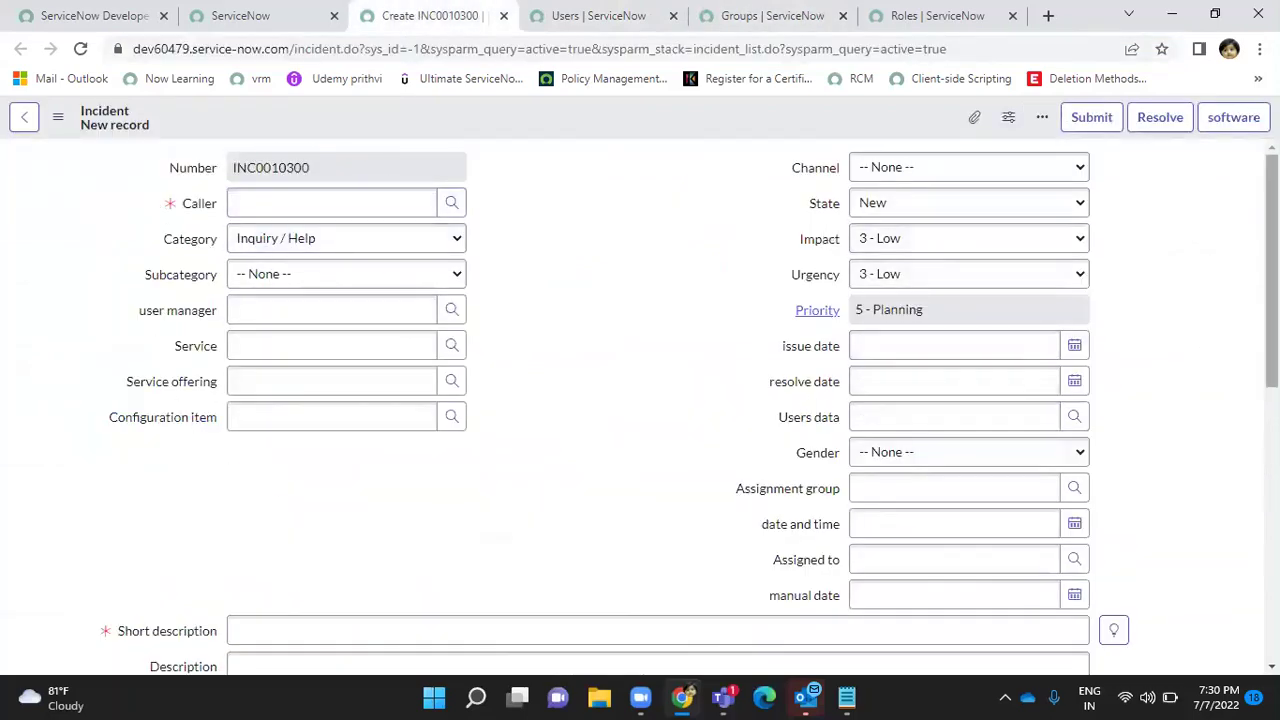
scroll(640, 400, down, 3)
scroll(640, 400, down, 2)
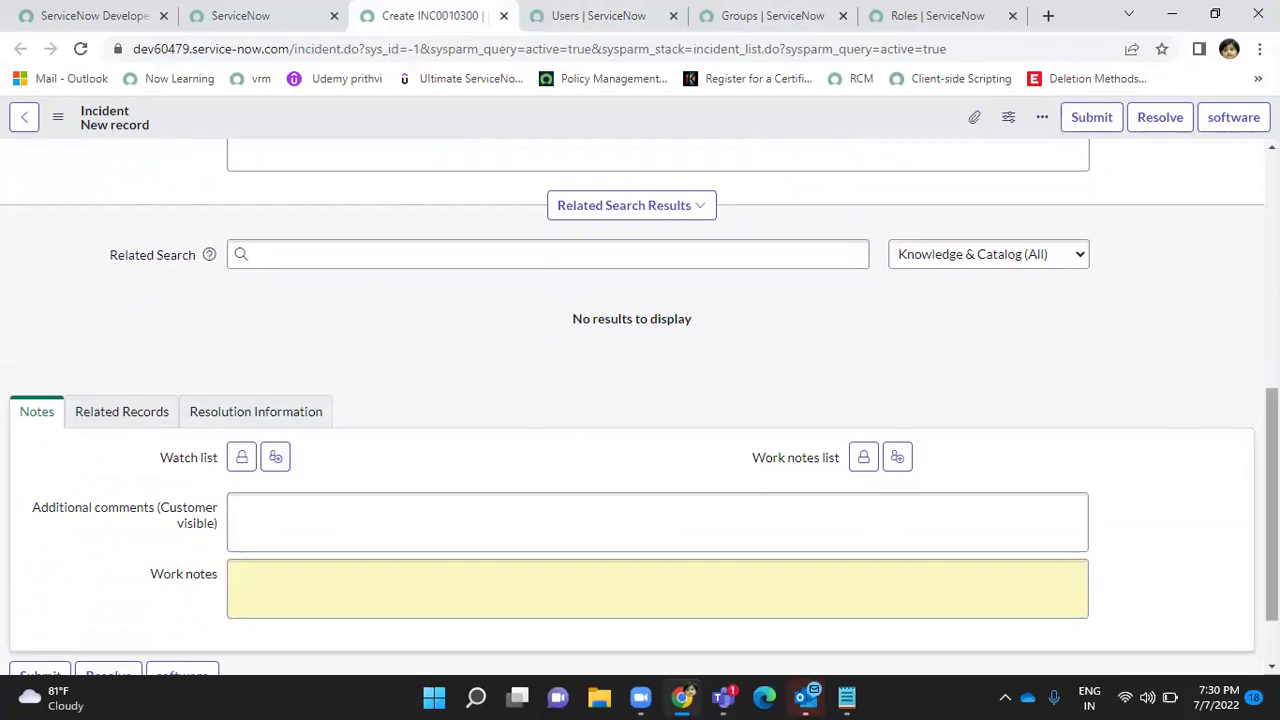
scroll(640, 400, down, 1)
scroll(640, 400, up, 3)
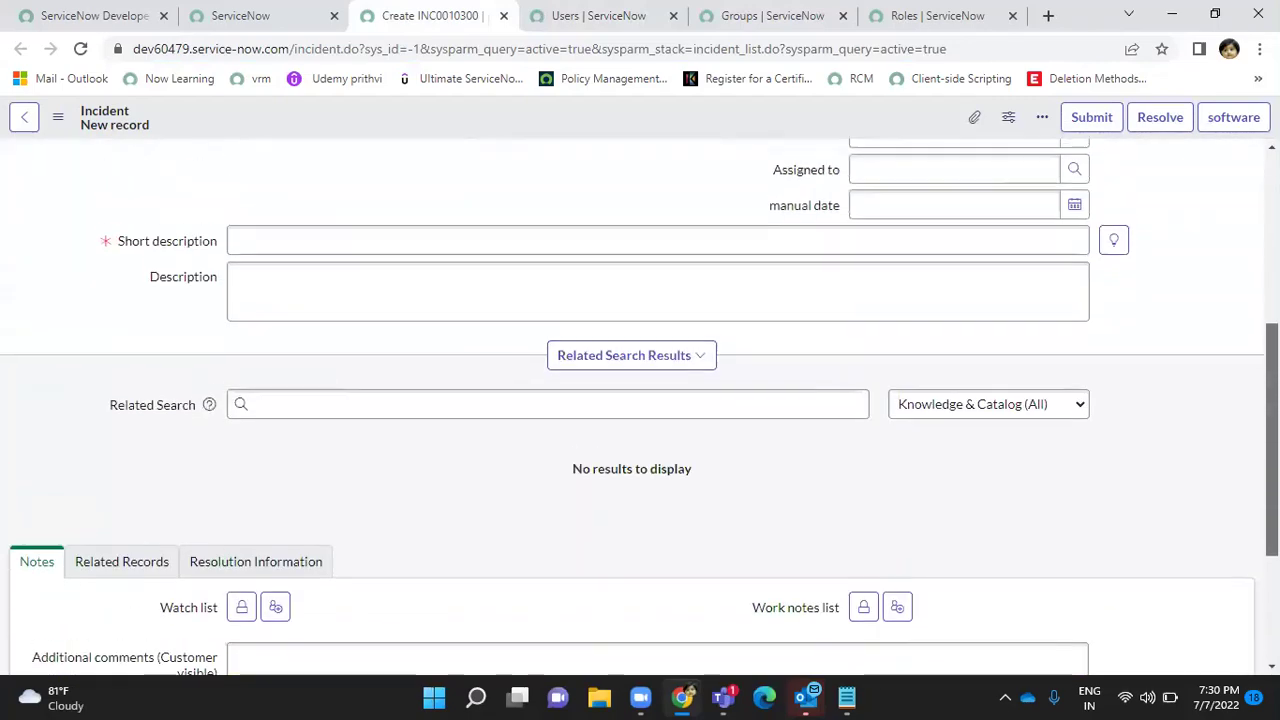
scroll(369, 298, up, 5)
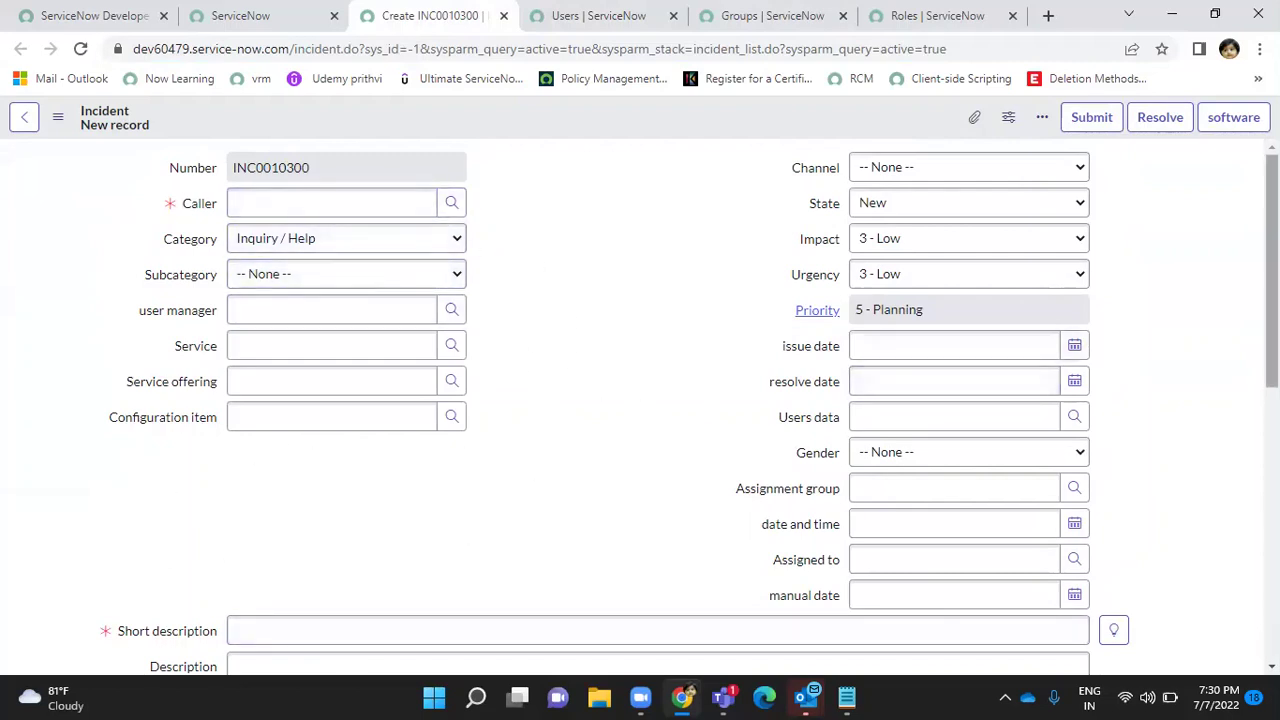
drag(1272, 270, 1272, 331)
scroll(182, 203, up, 2)
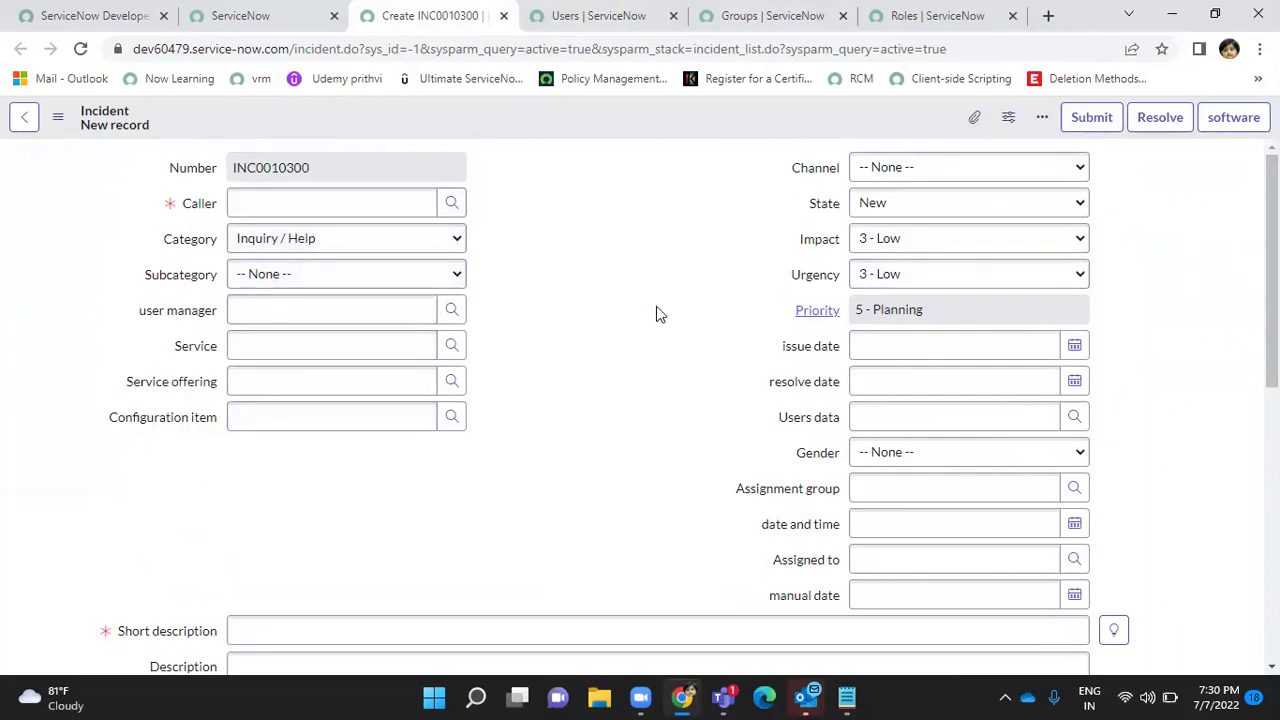
Find "tables" in the application navigator and open the Tables list under System Definition.
click(250, 22)
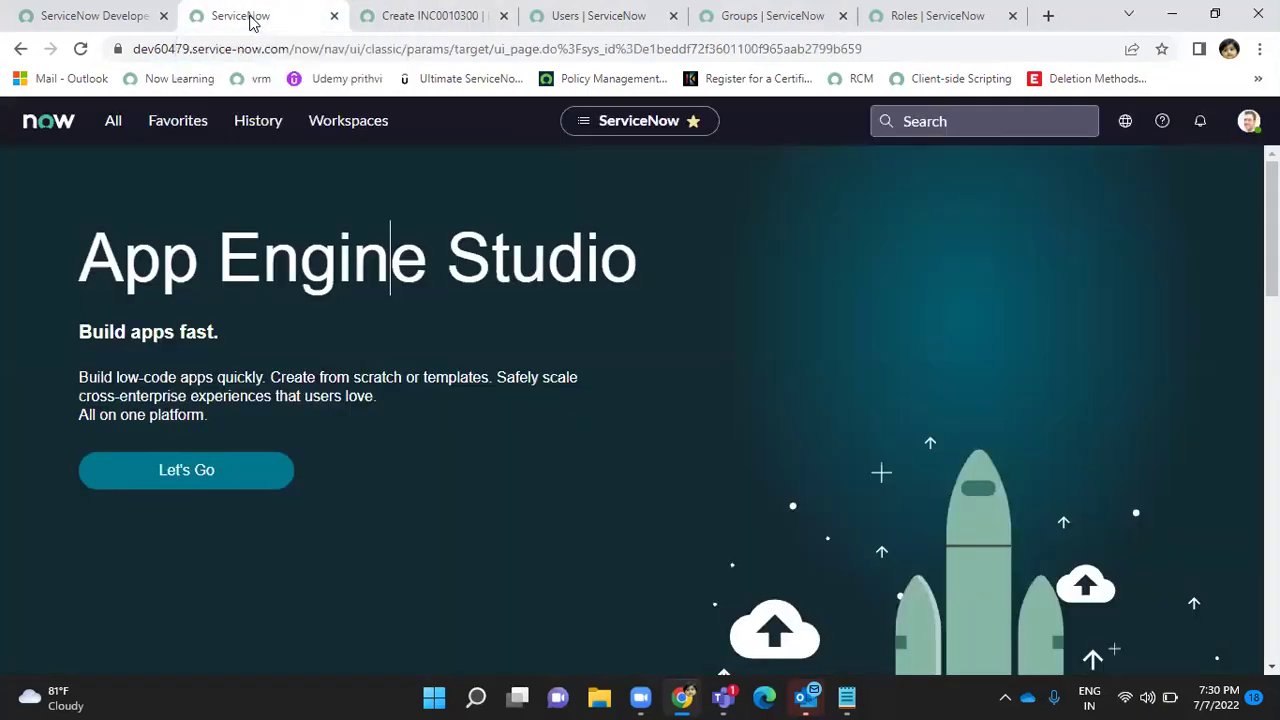
click(116, 126)
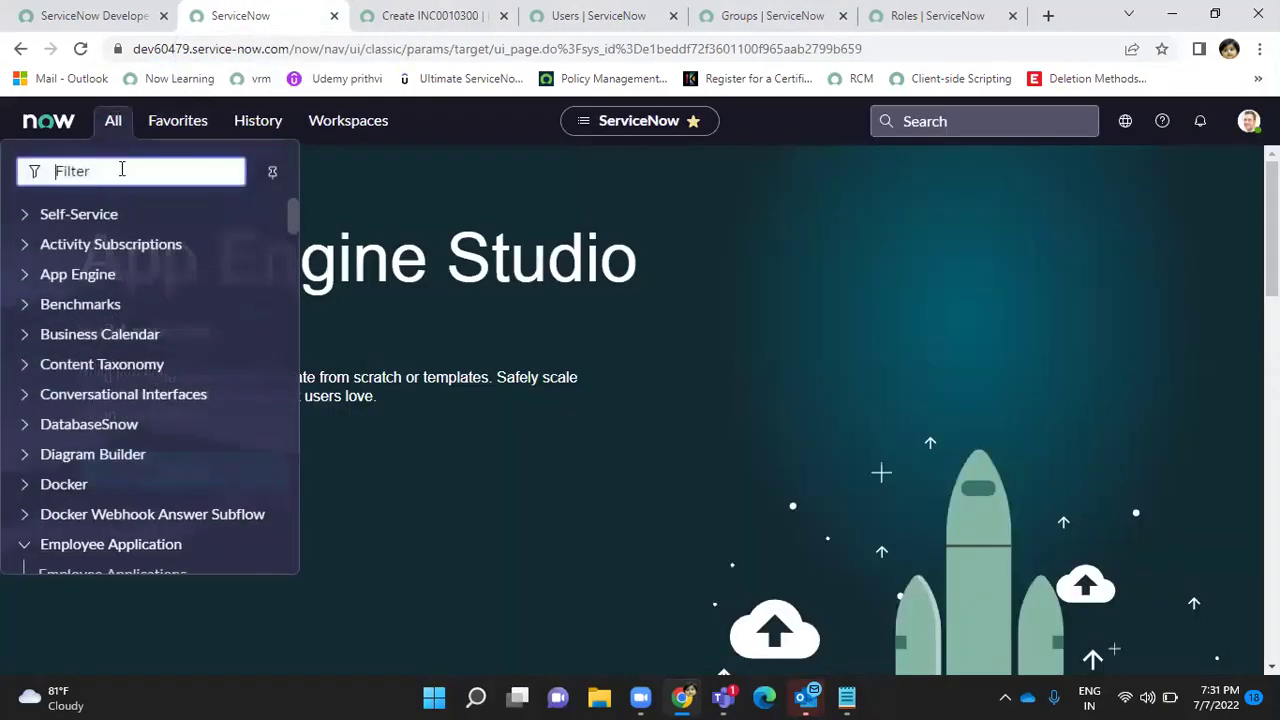
text(tables)
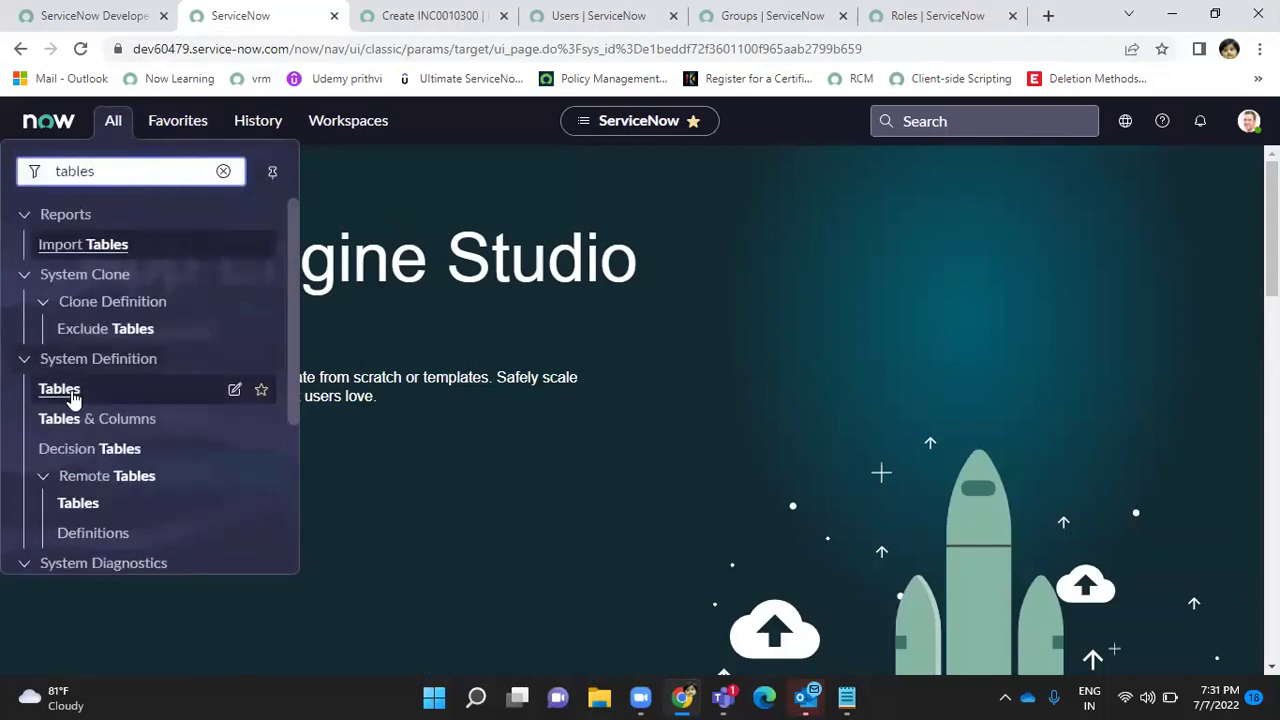
click(60, 390)
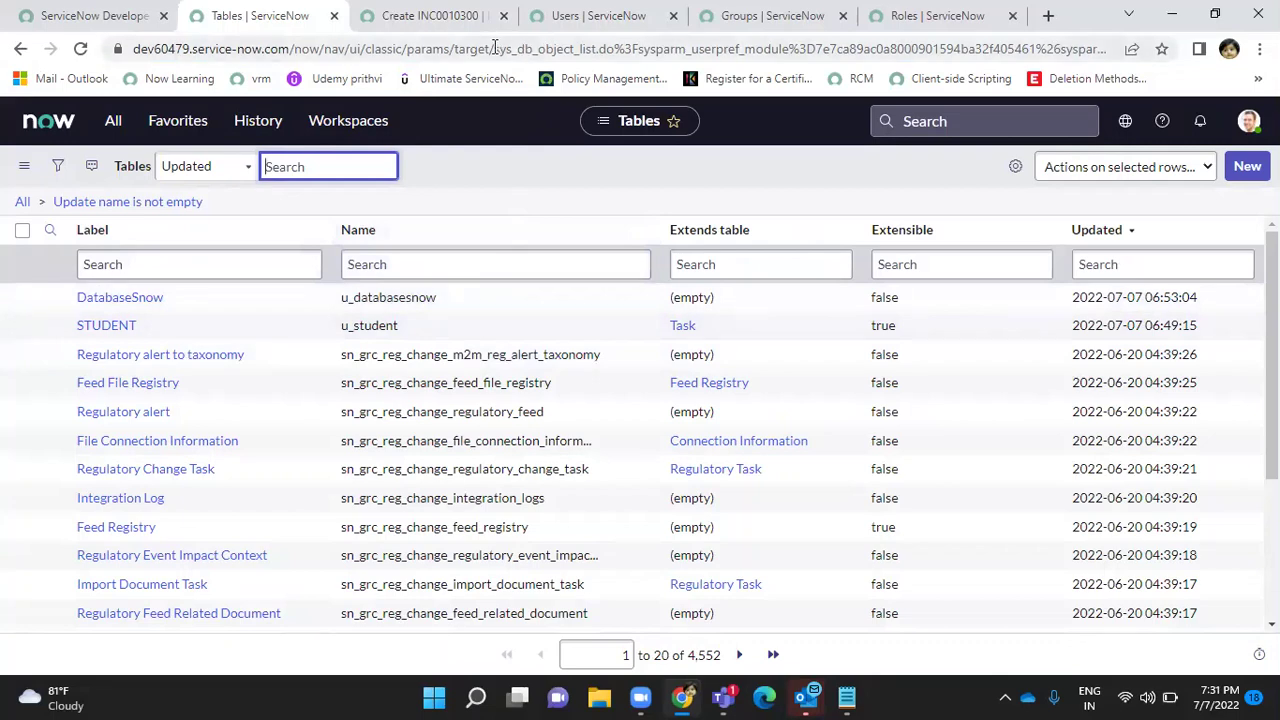
Copy the table name sys_db_object from the address, open its list with sys_db_object.LIST in the navigator filter, and close that extra list.
drag(493, 48, 577, 48)
key(ctrl+c)
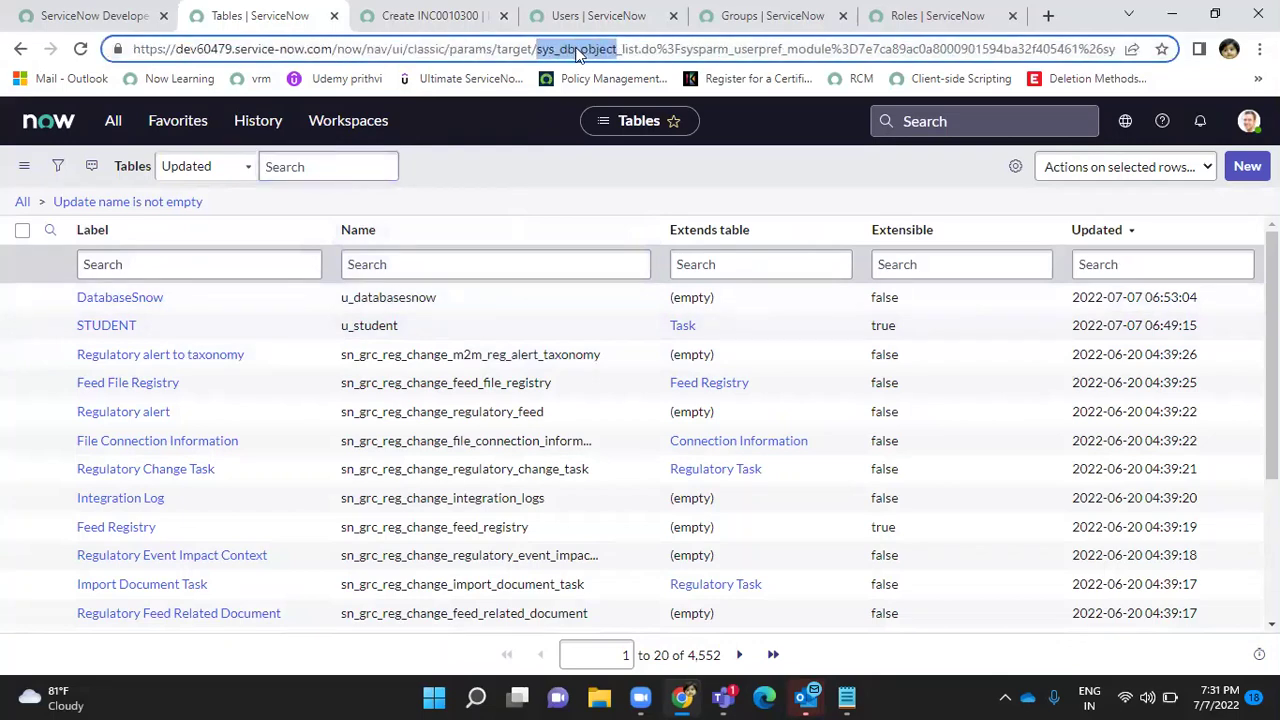
click(110, 121)
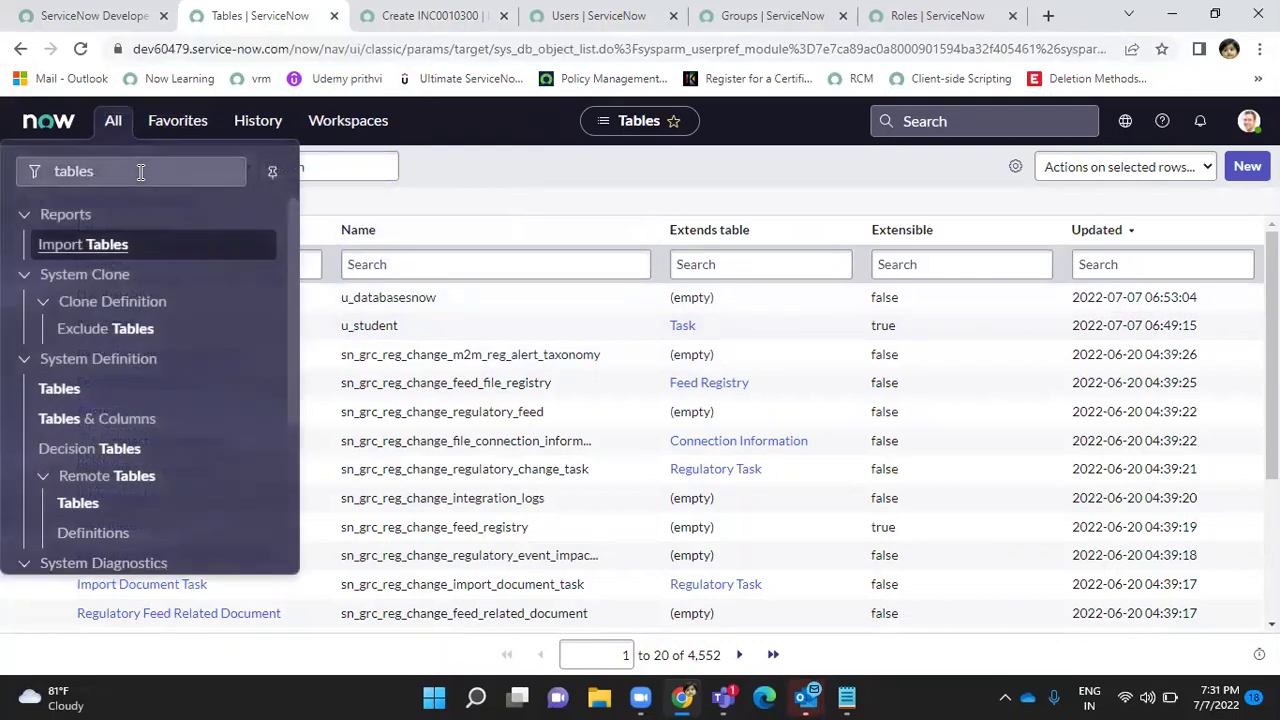
key(ctrl+a)
key(BackSpace)
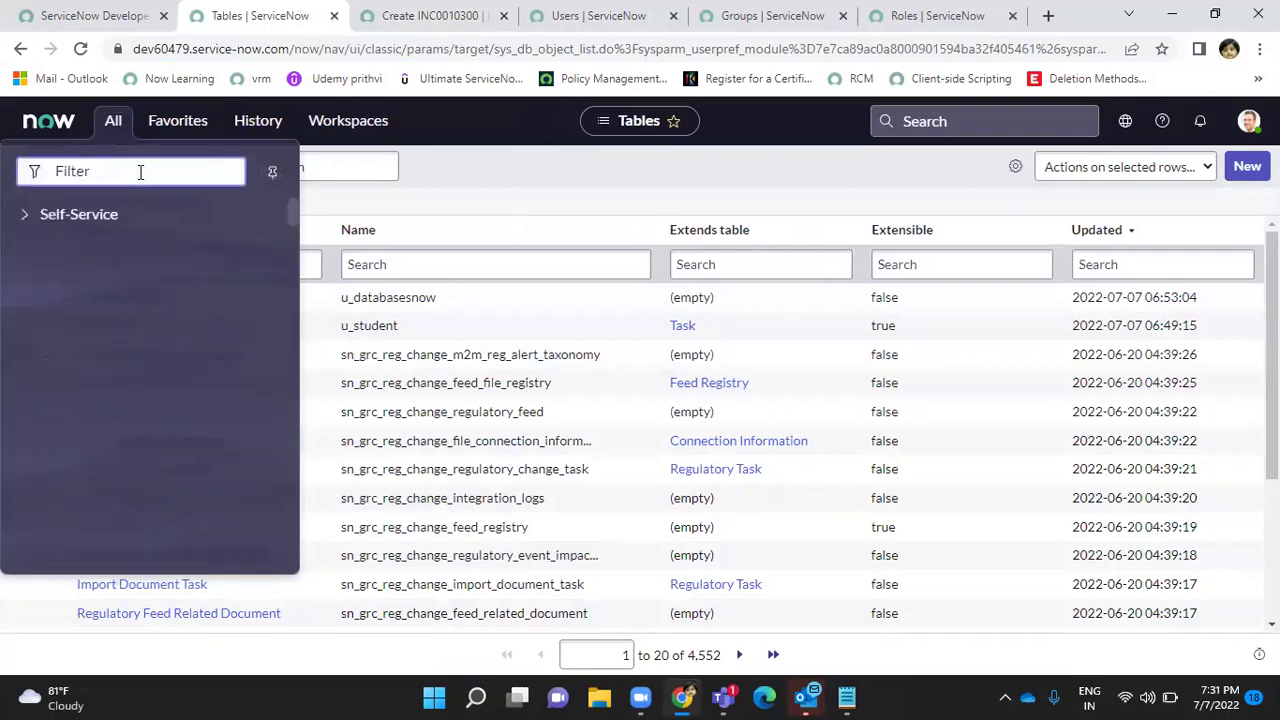
key(ctrl+v)
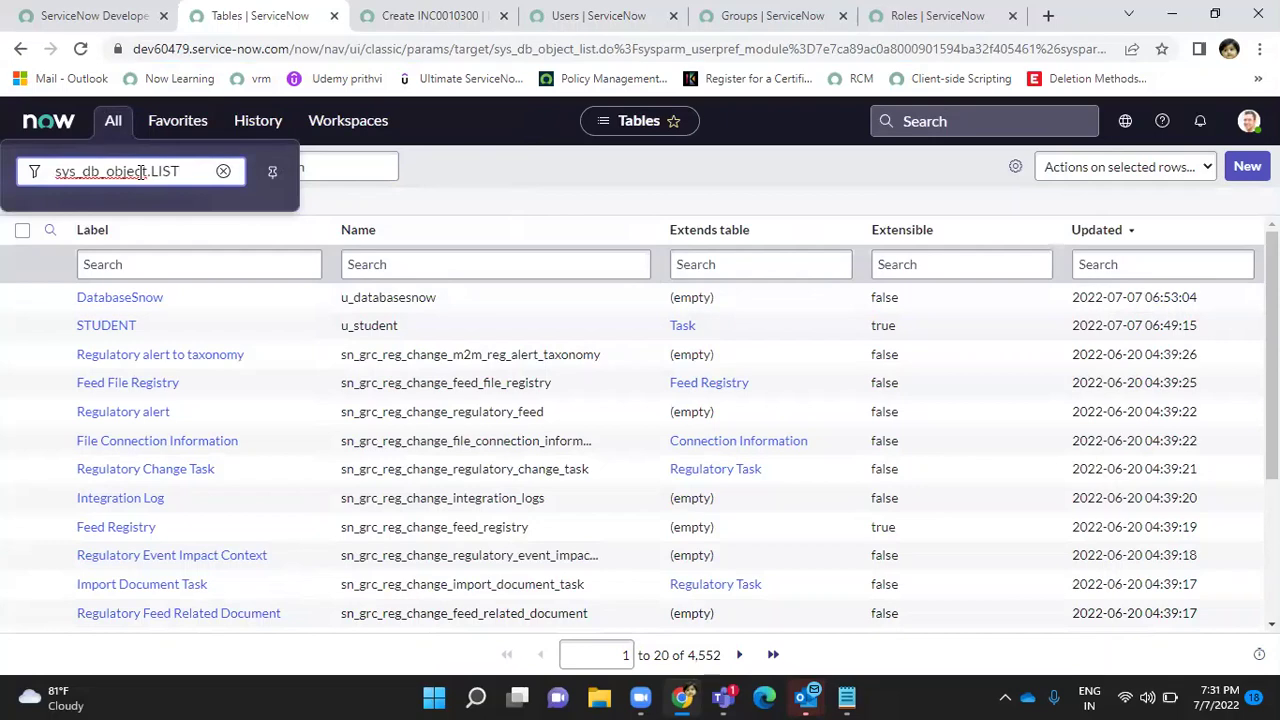
key(Return)
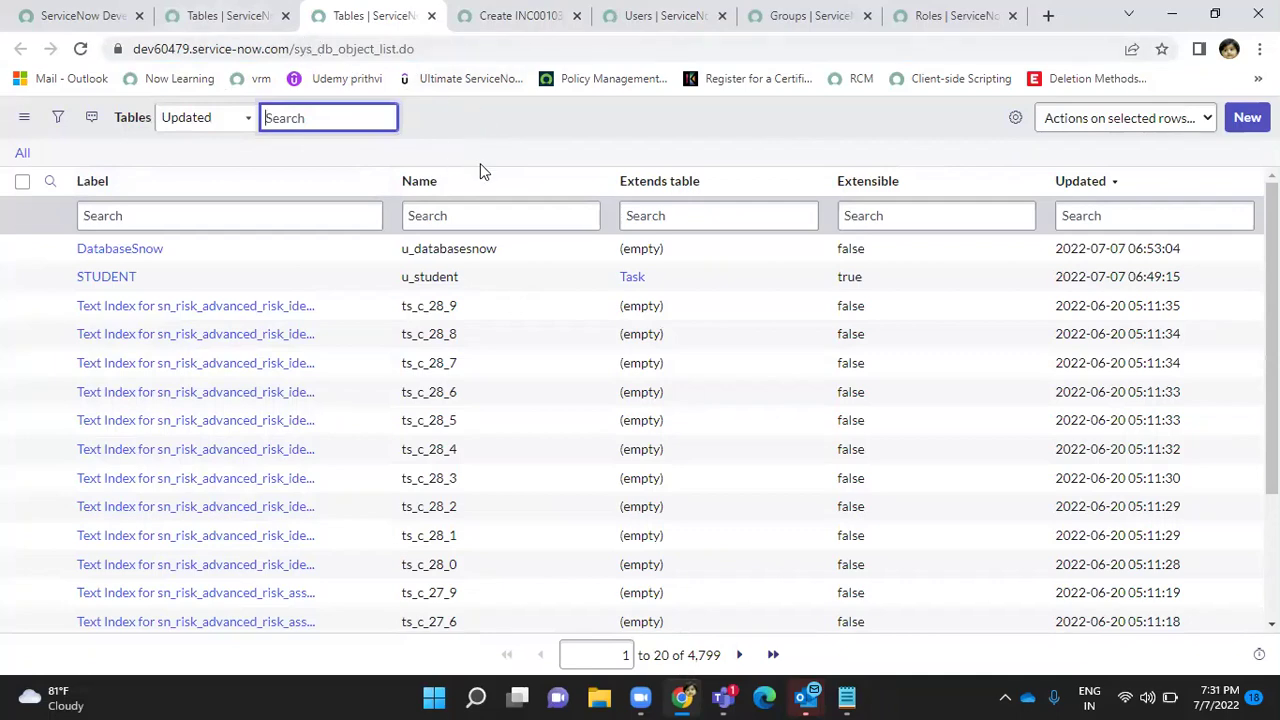
click(432, 16)
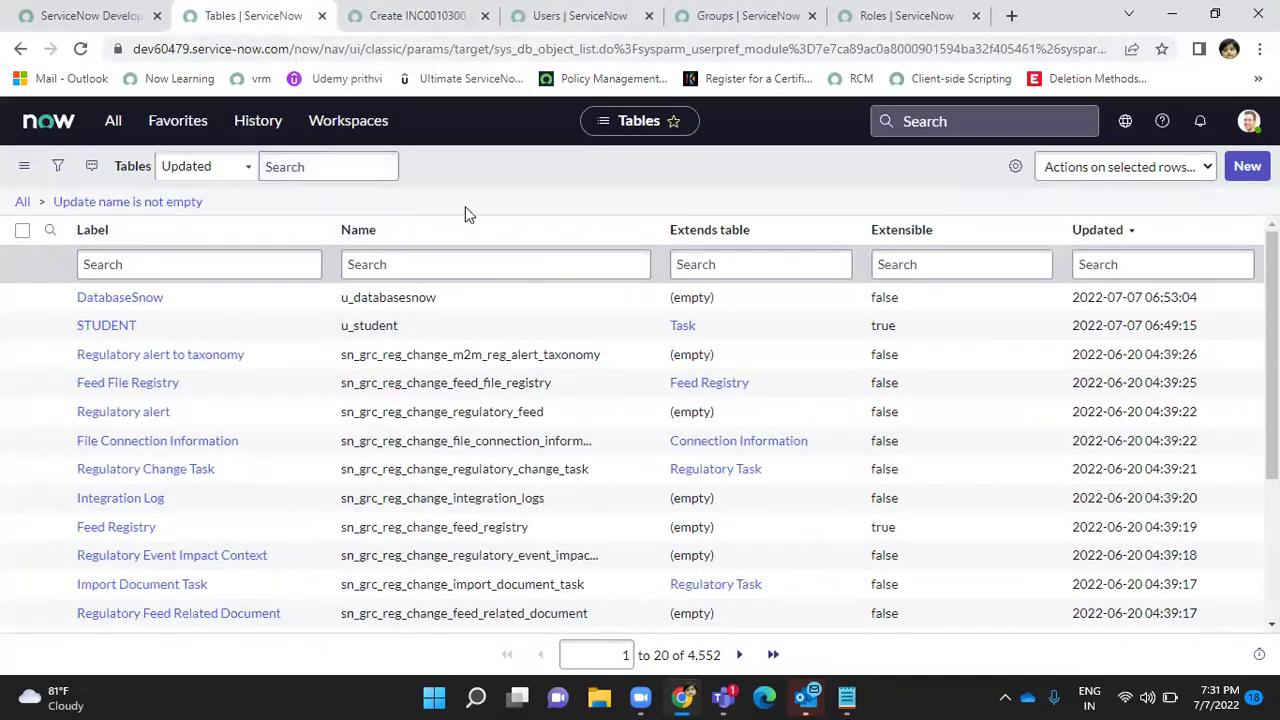
Start a new table record, duplicate its form in a second browser tab, and return to the original form.
click(1246, 167)
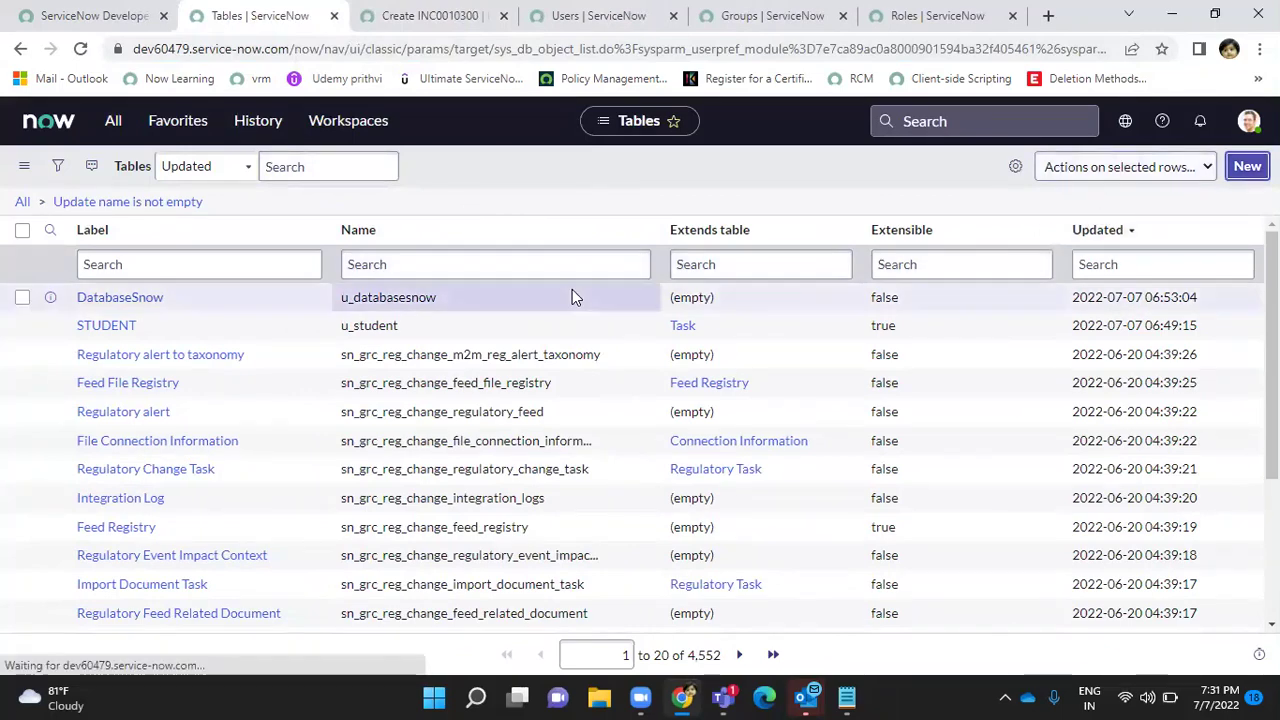
right_click(258, 31)
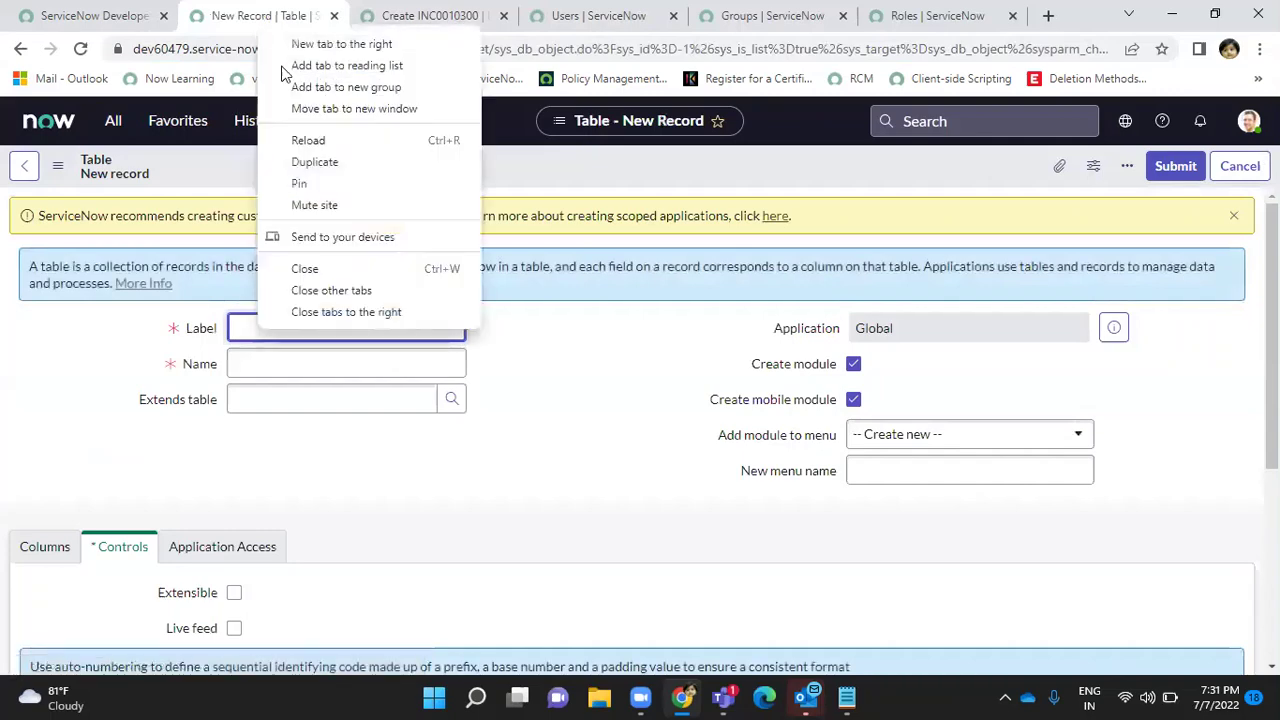
click(318, 162)
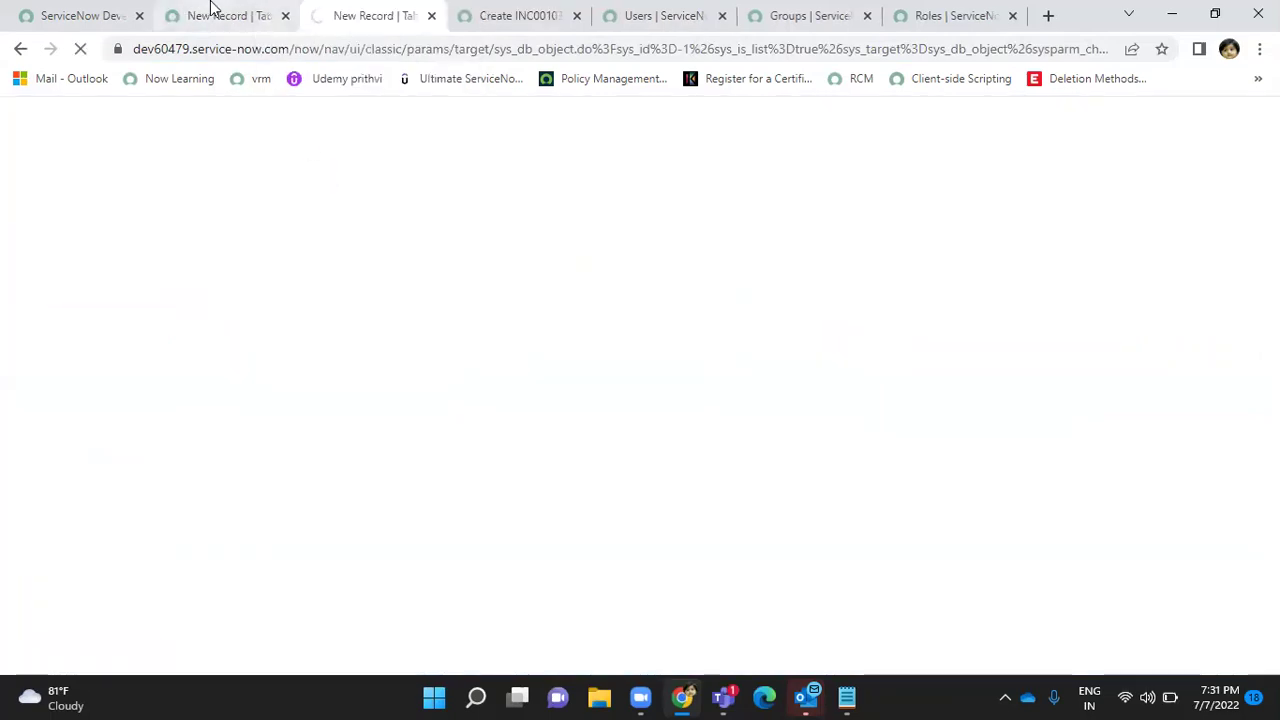
click(215, 15)
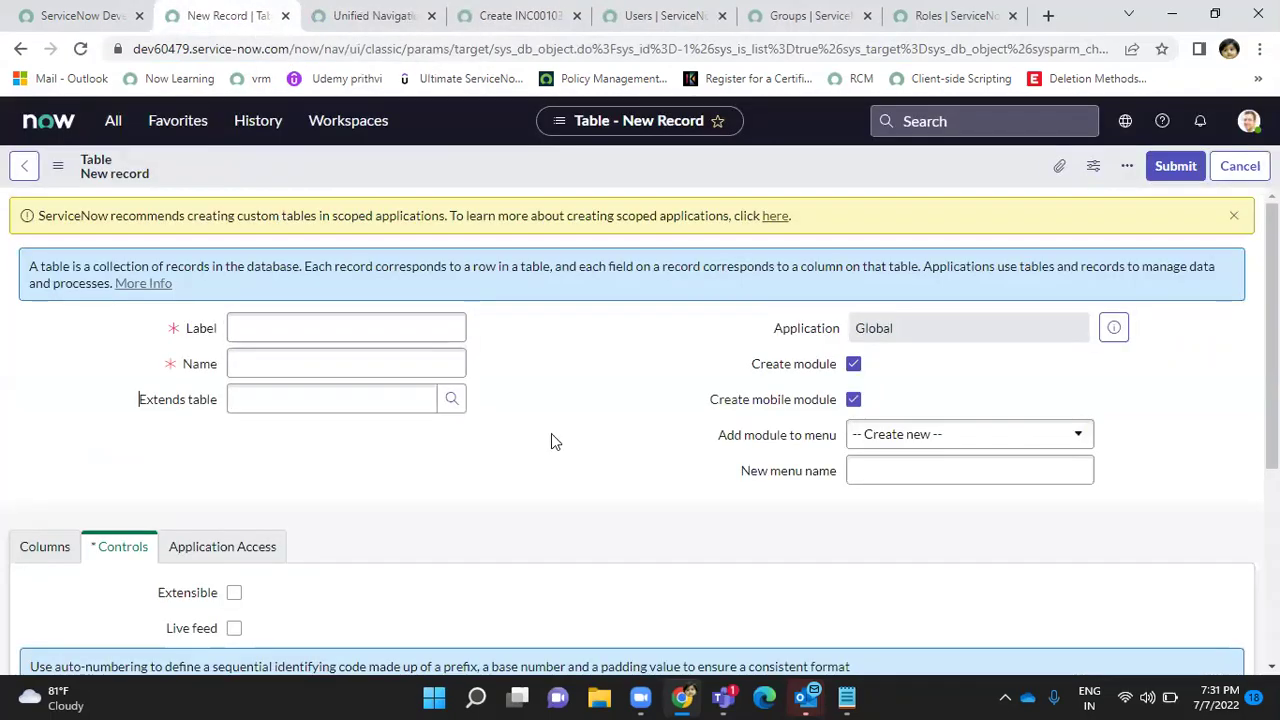
Label the new table Custom Data and check its autofilled name and new menu name.
click(197, 328)
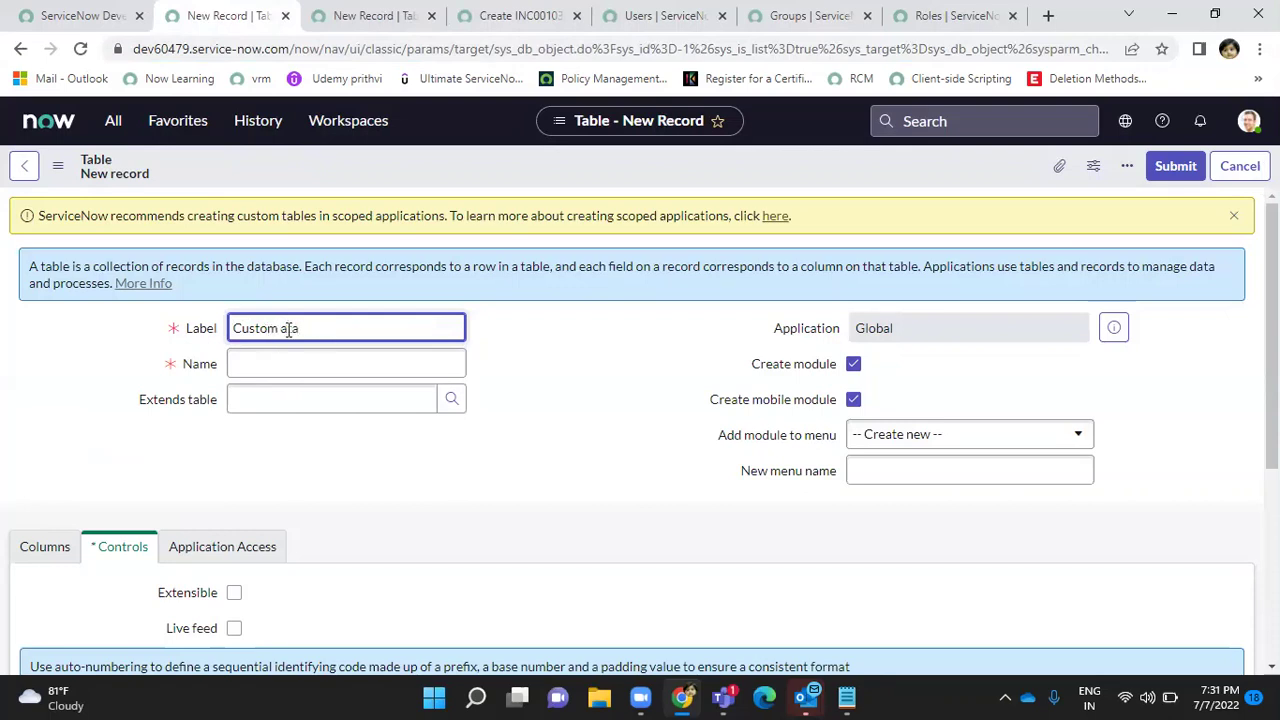
text(ta)
click(535, 397)
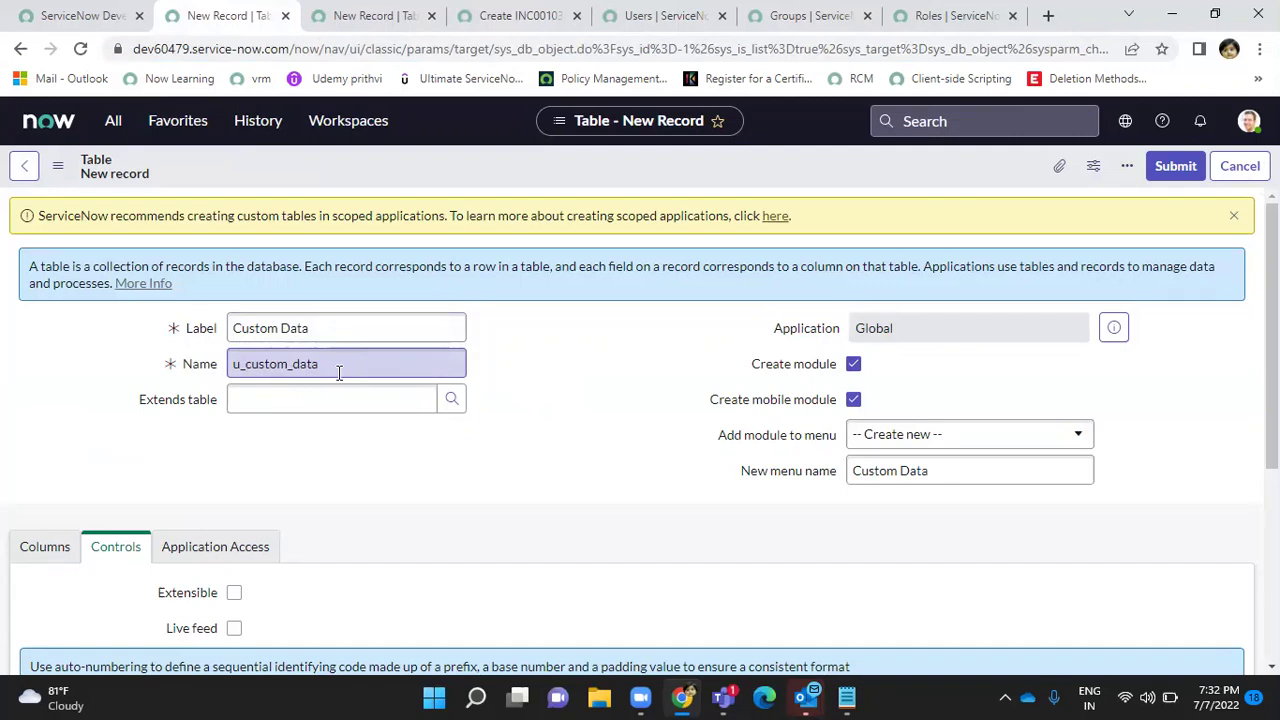
drag(235, 364, 320, 367)
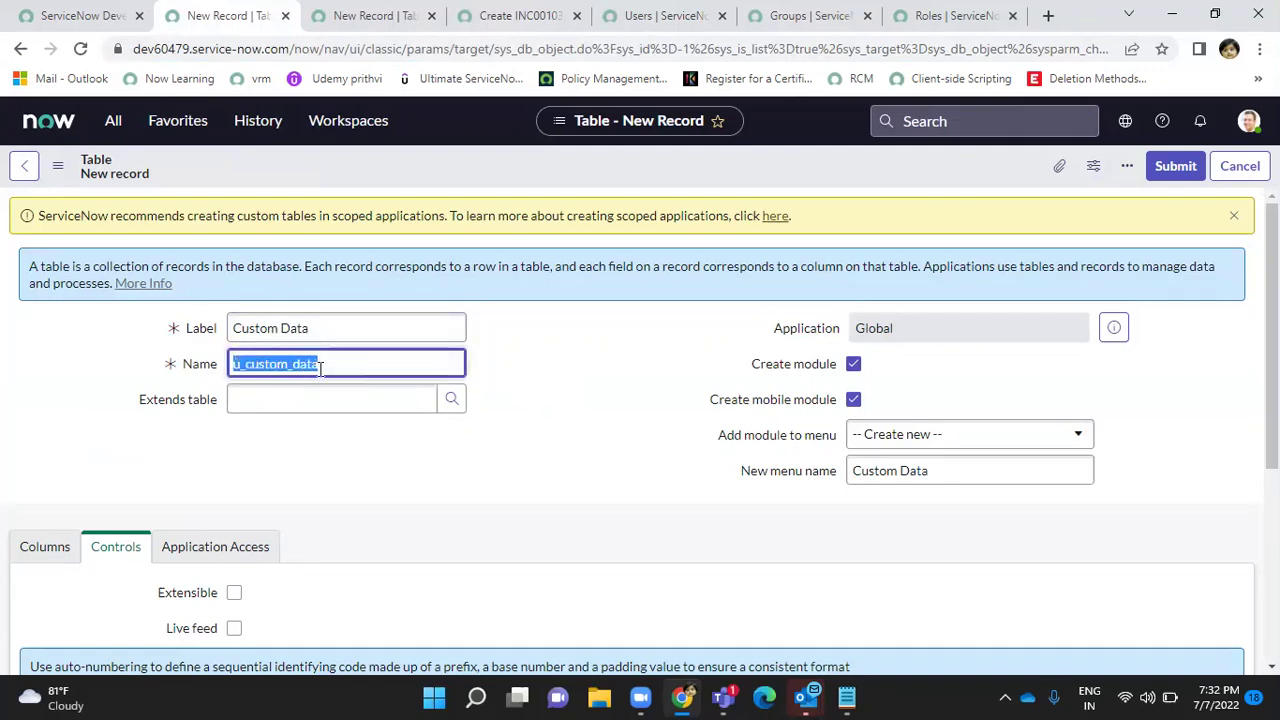
click(241, 365)
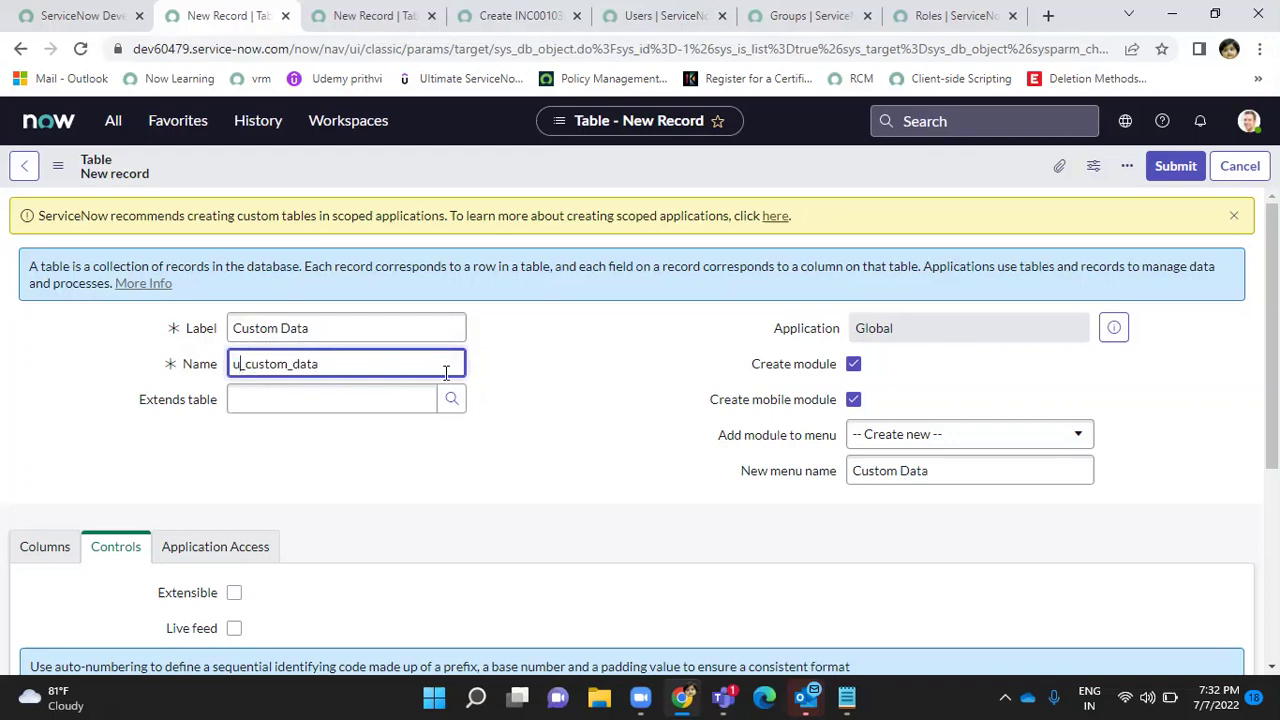
click(575, 385)
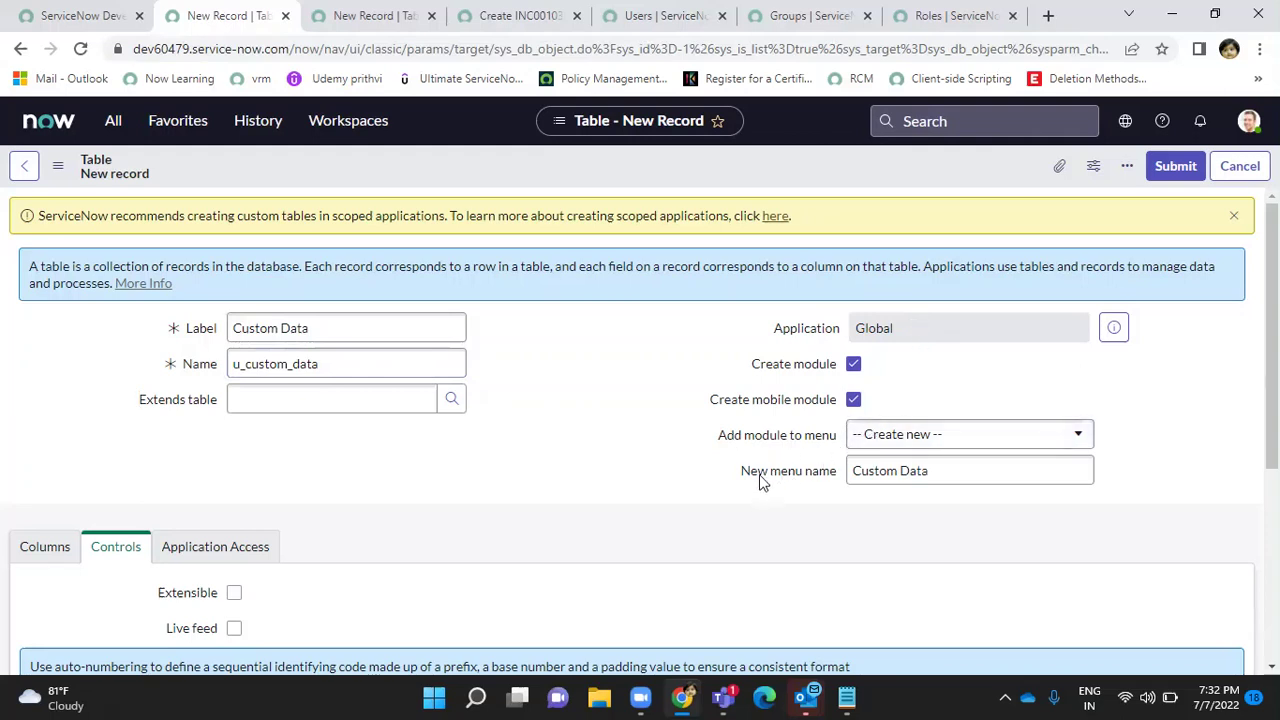
click(880, 472)
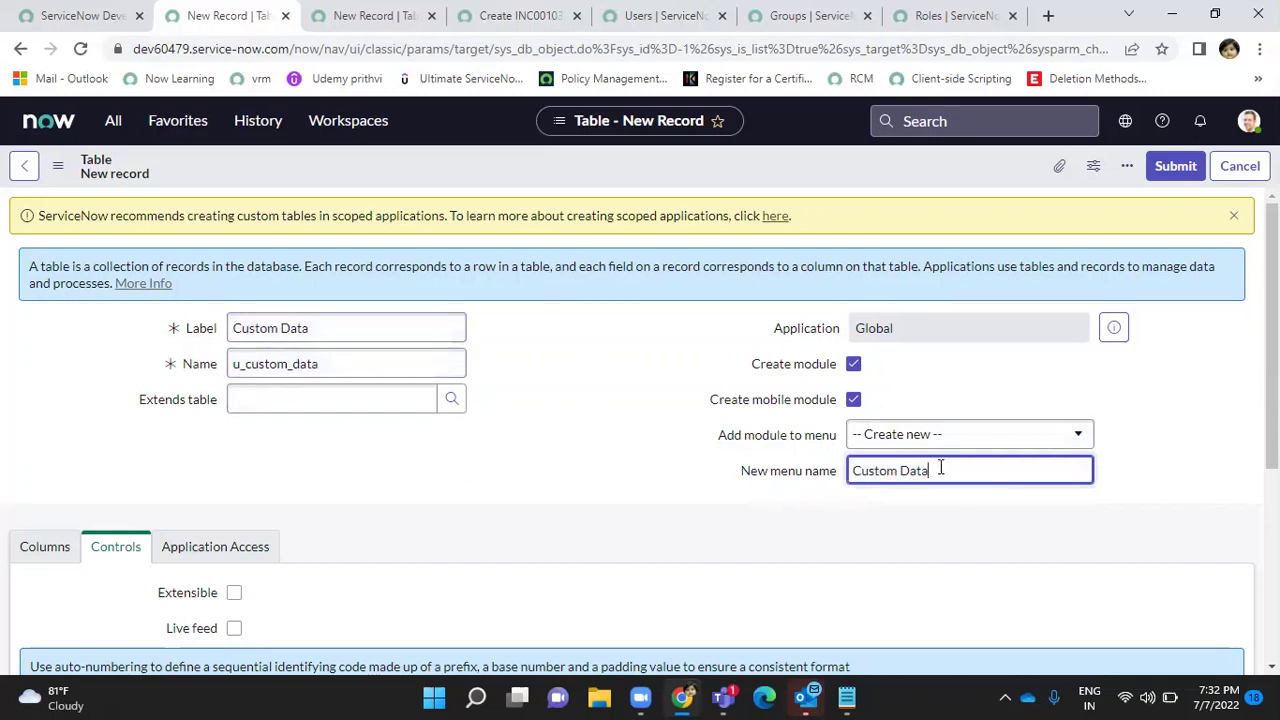
click(668, 486)
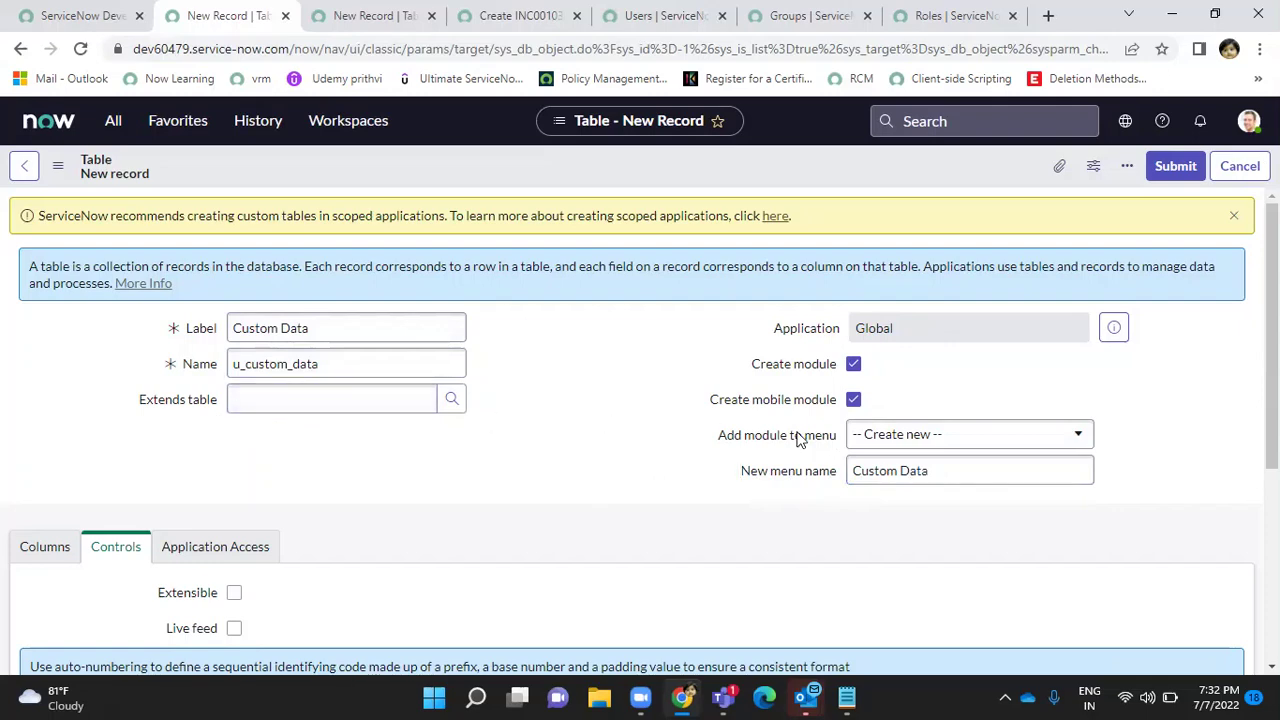
Look up tables whose label starts with "task" and set Task as the table that Custom Data extends.
scroll(450, 300, down, 1)
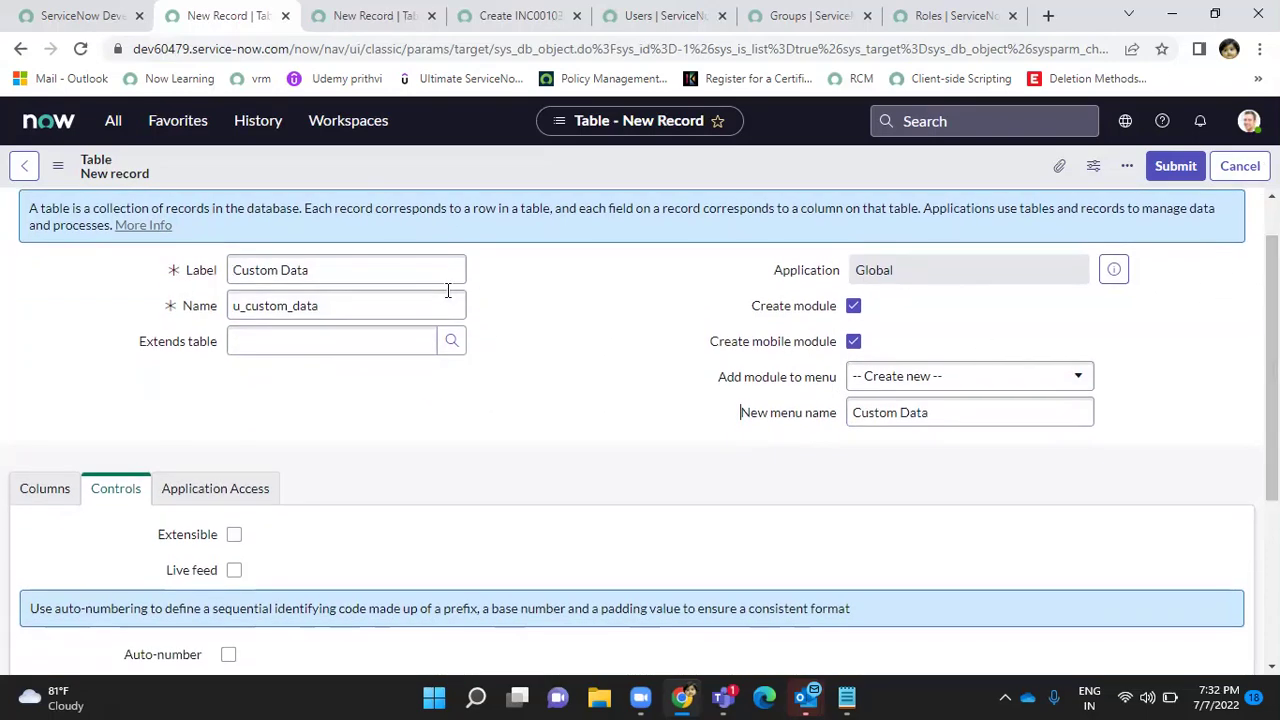
click(450, 345)
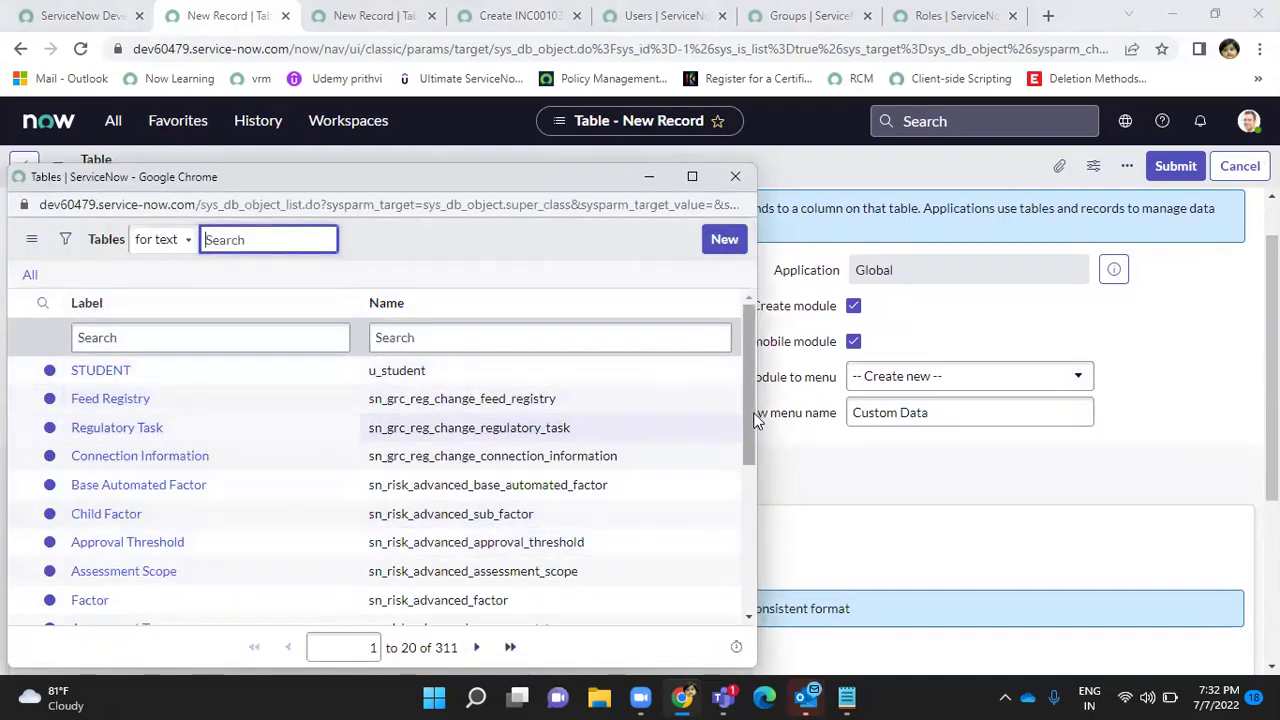
drag(750, 396, 744, 354)
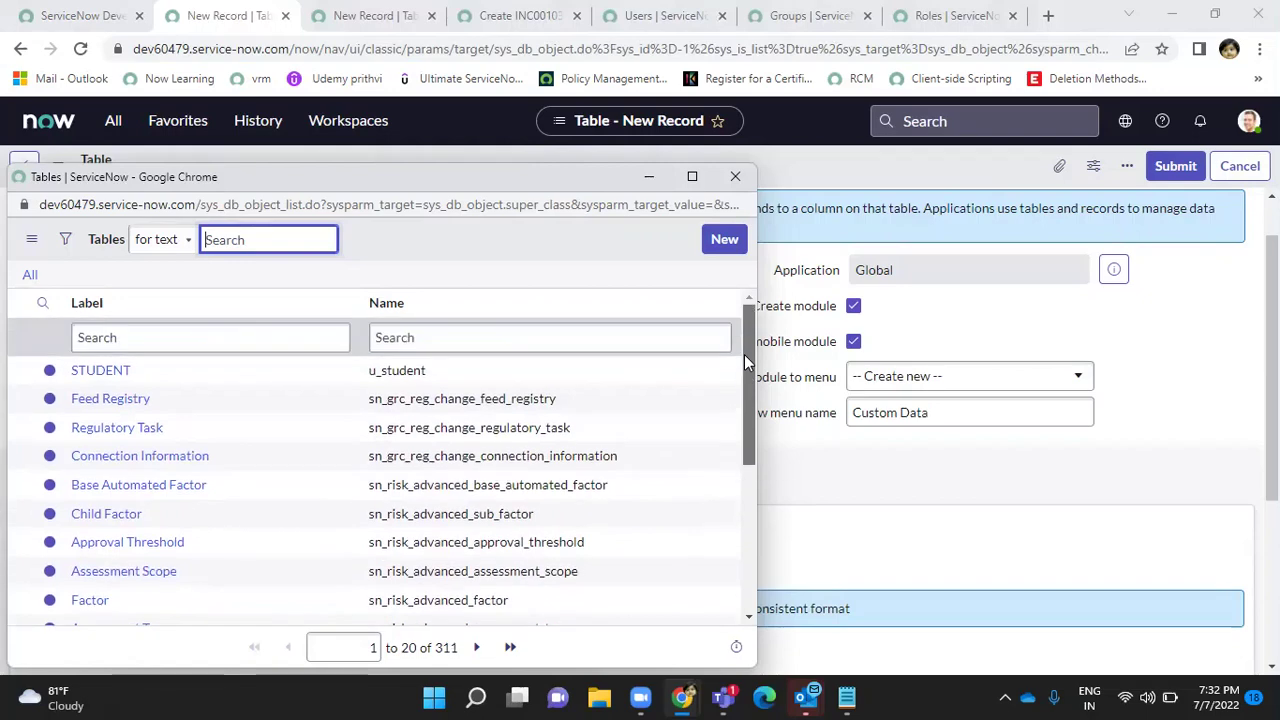
click(204, 337)
text(t)
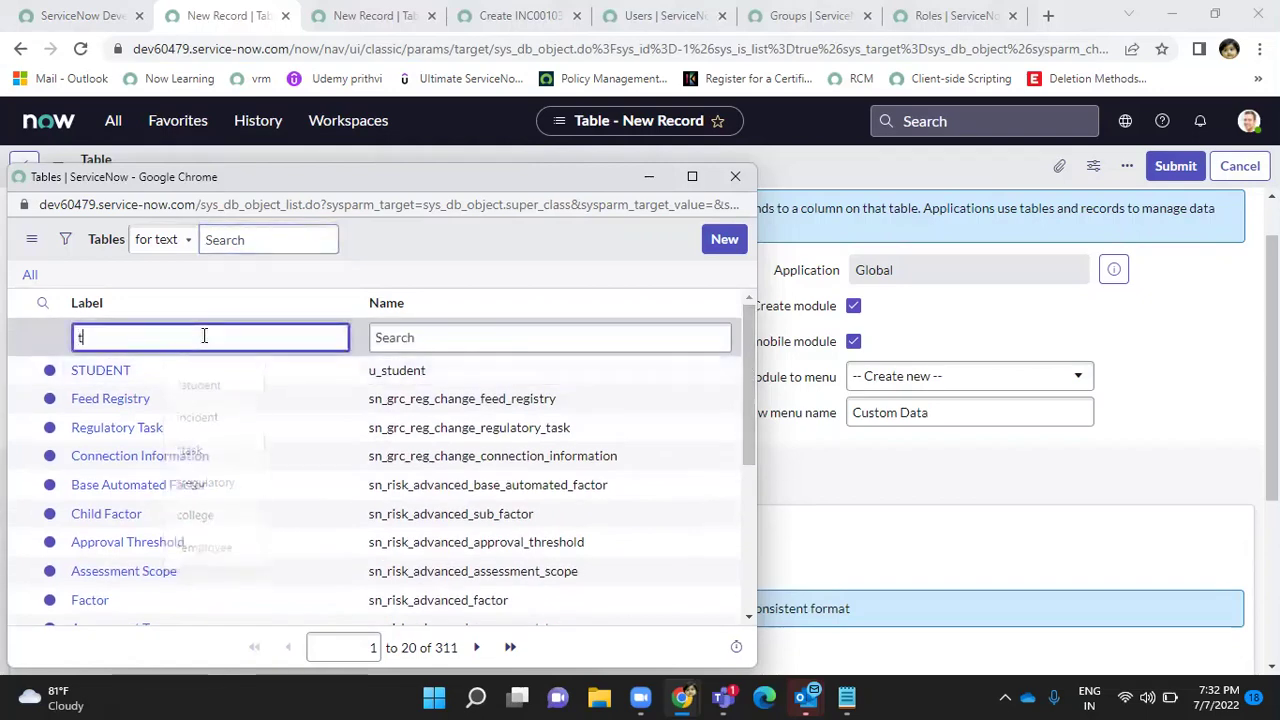
text(as)
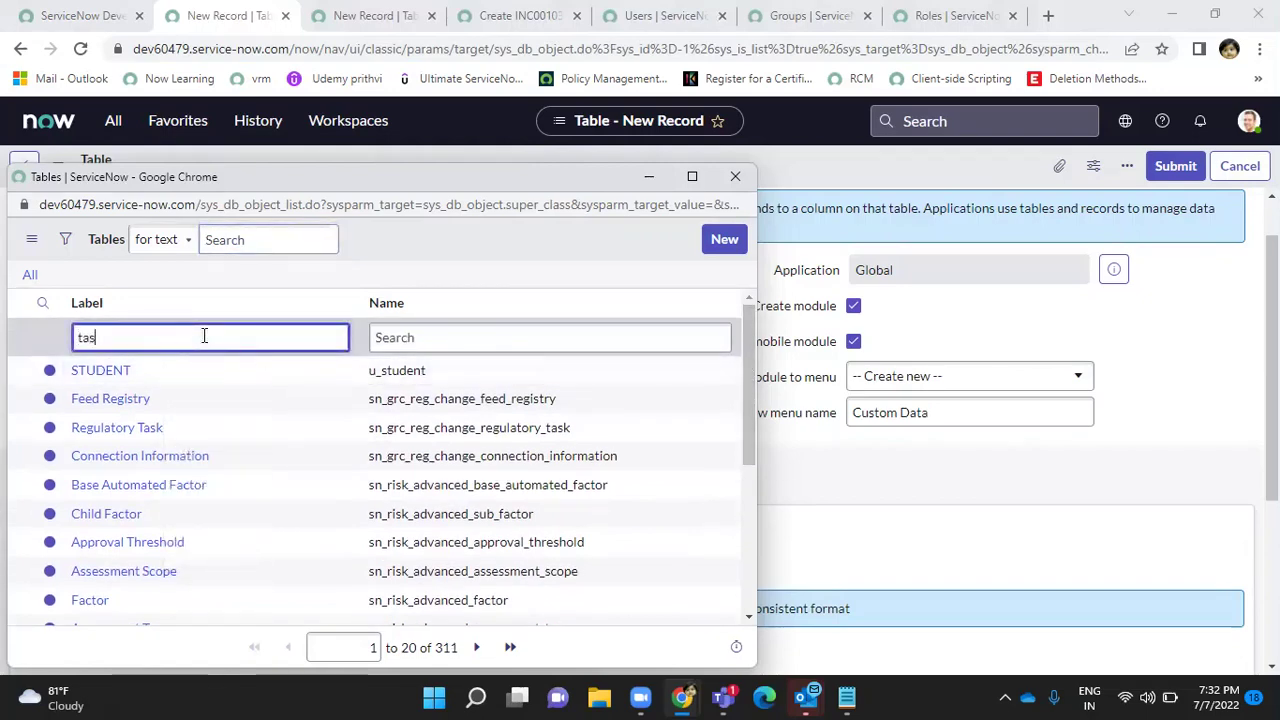
text(k)
key(Return)
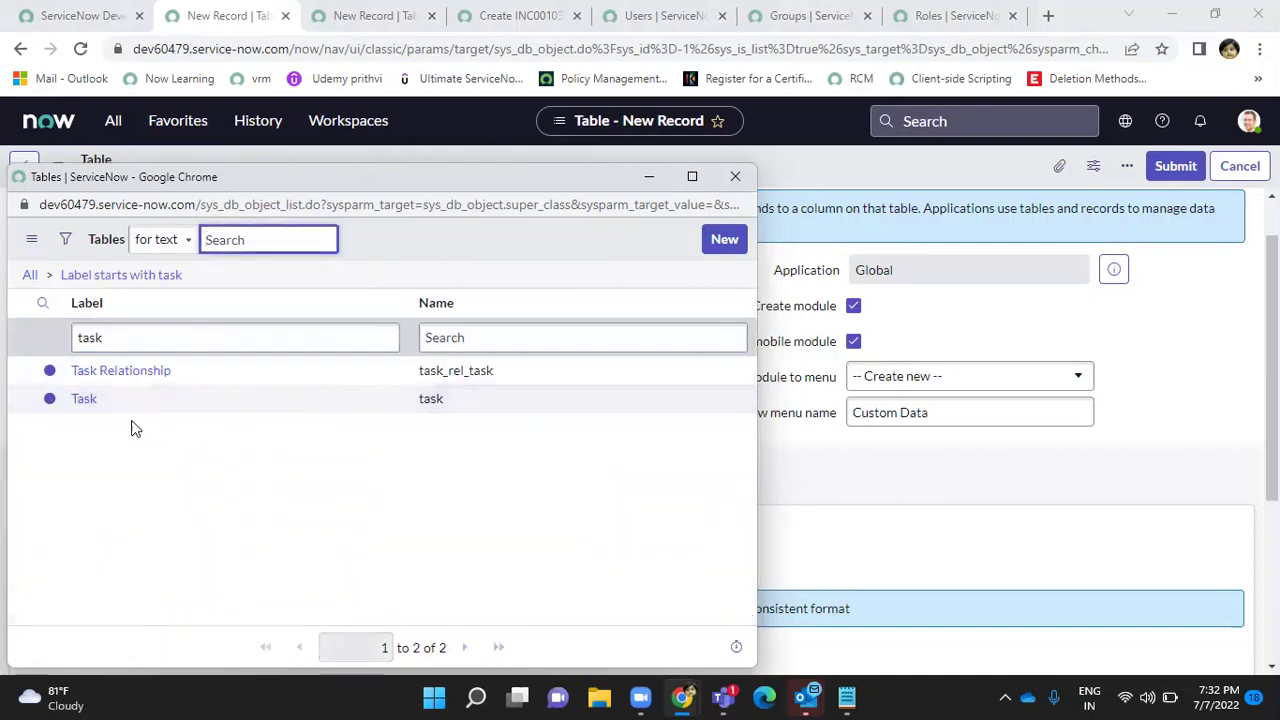
click(88, 401)
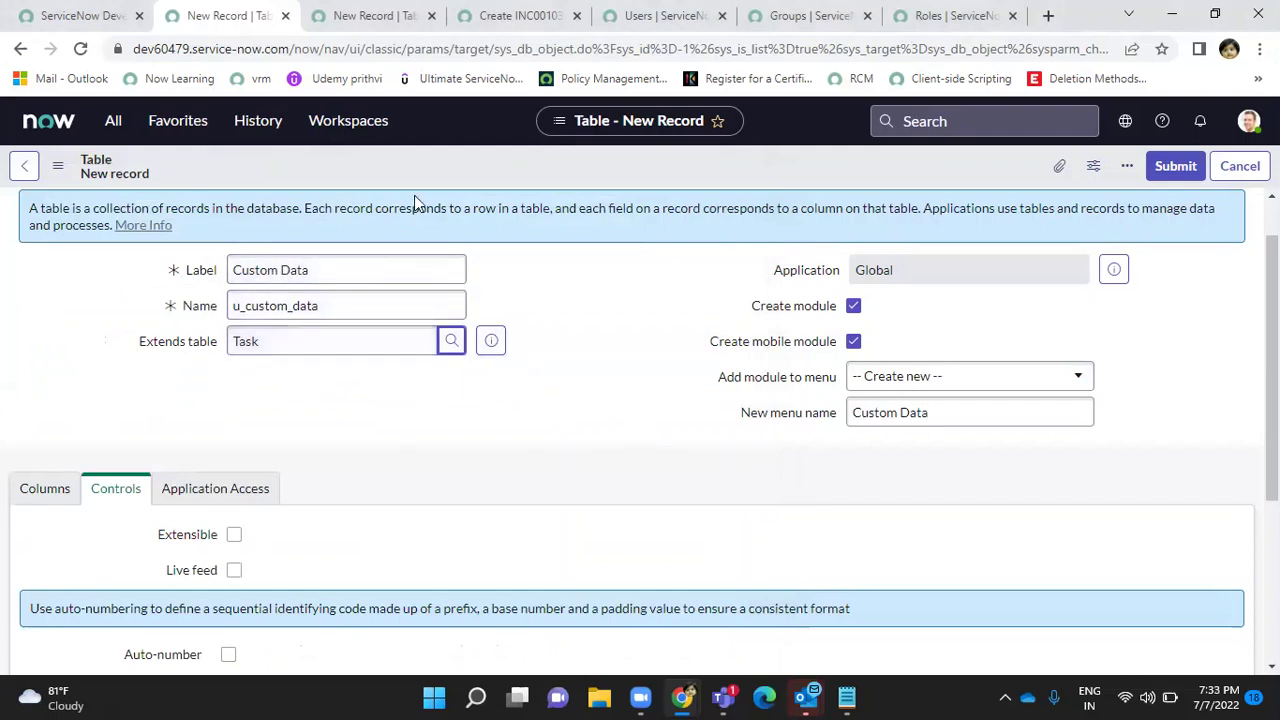
Open the Task form with task.do in the second browser tab, examine its Number field, and return to the new table form.
click(368, 20)
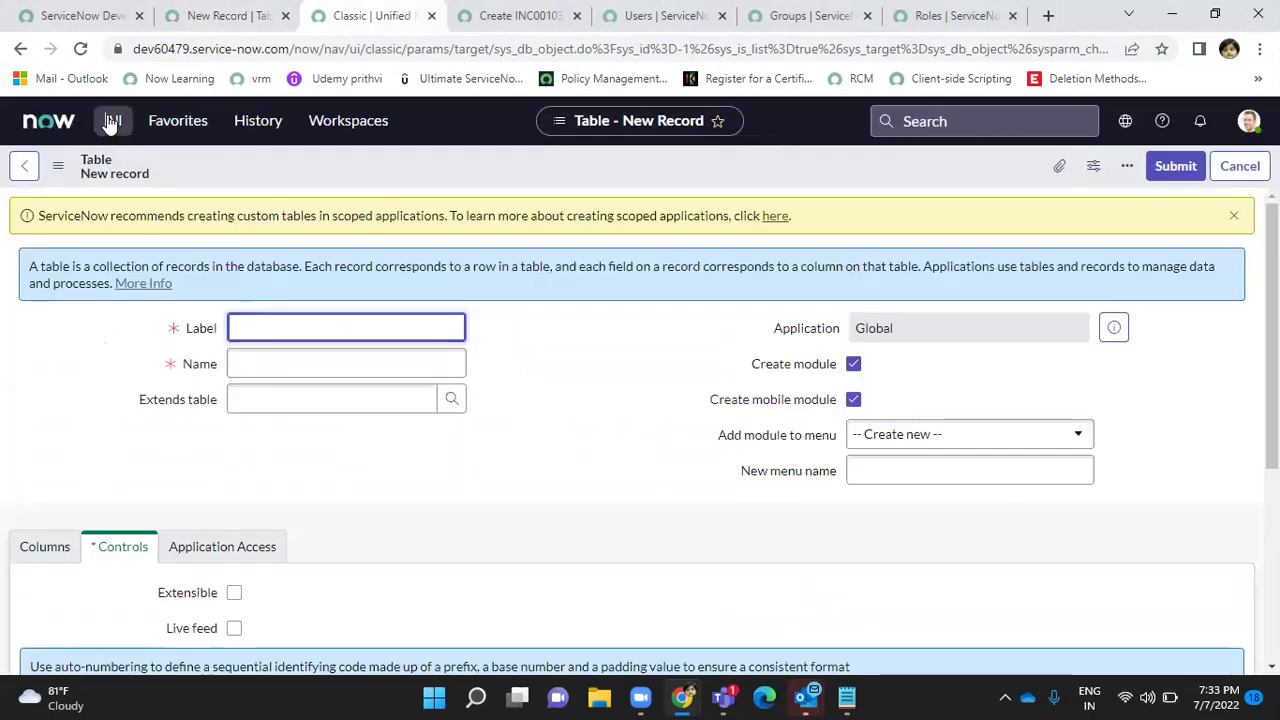
click(112, 121)
click(110, 171)
text(ta)
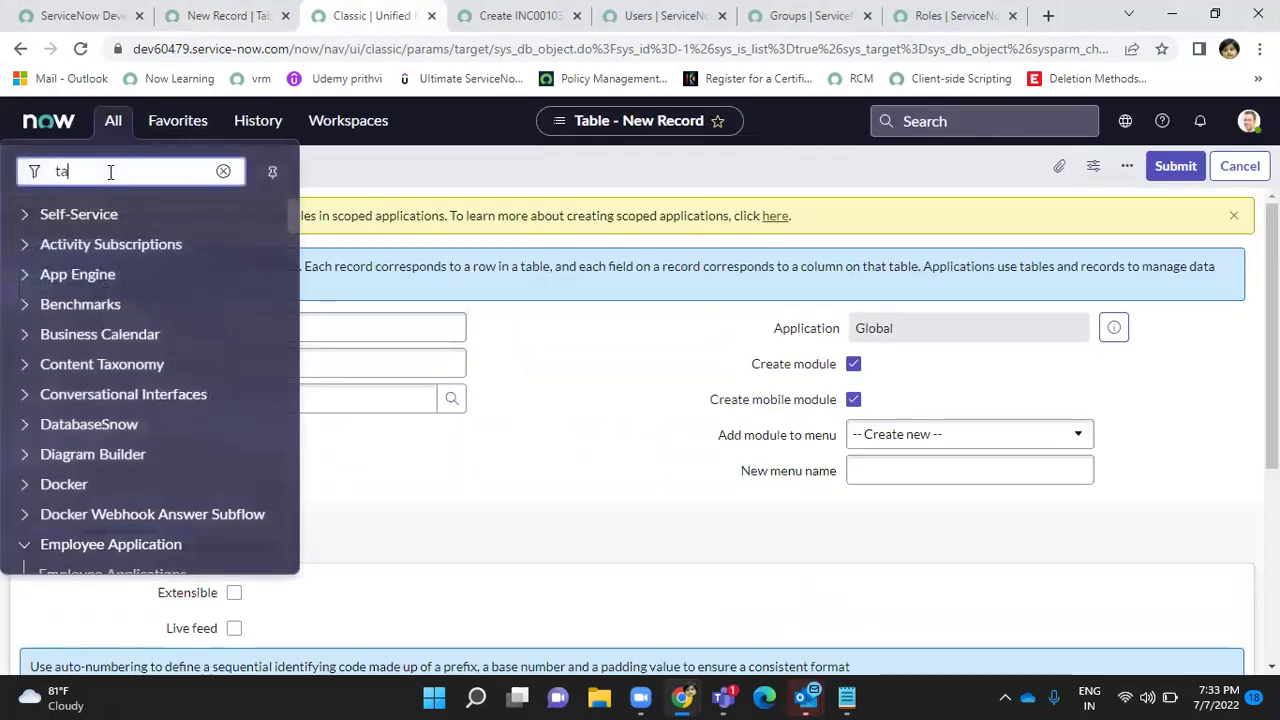
text(sk.do)
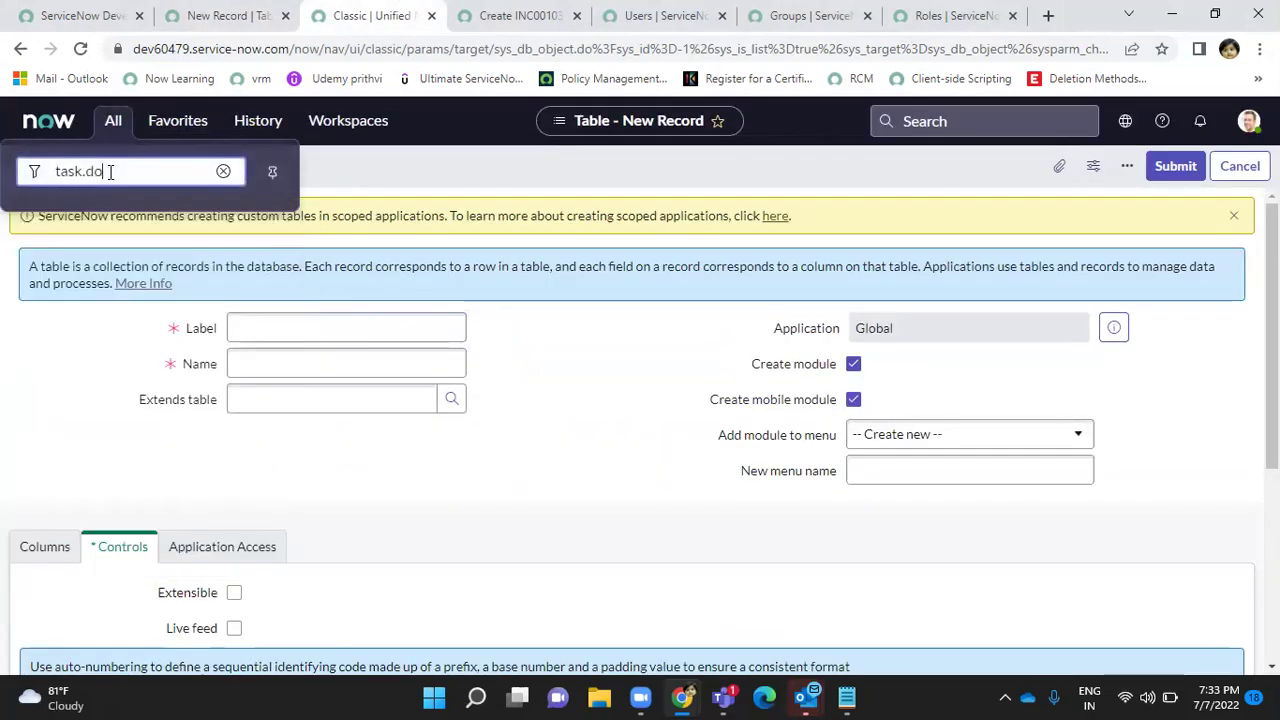
key(Return)
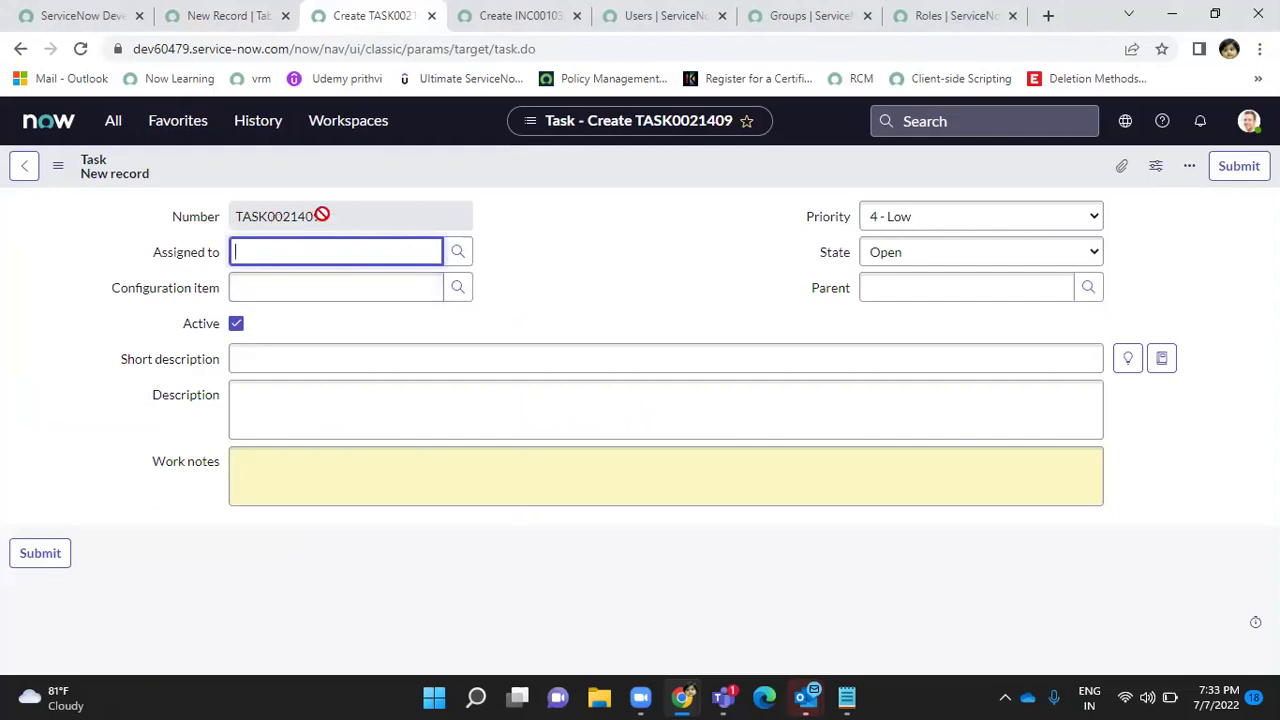
drag(328, 218, 123, 209)
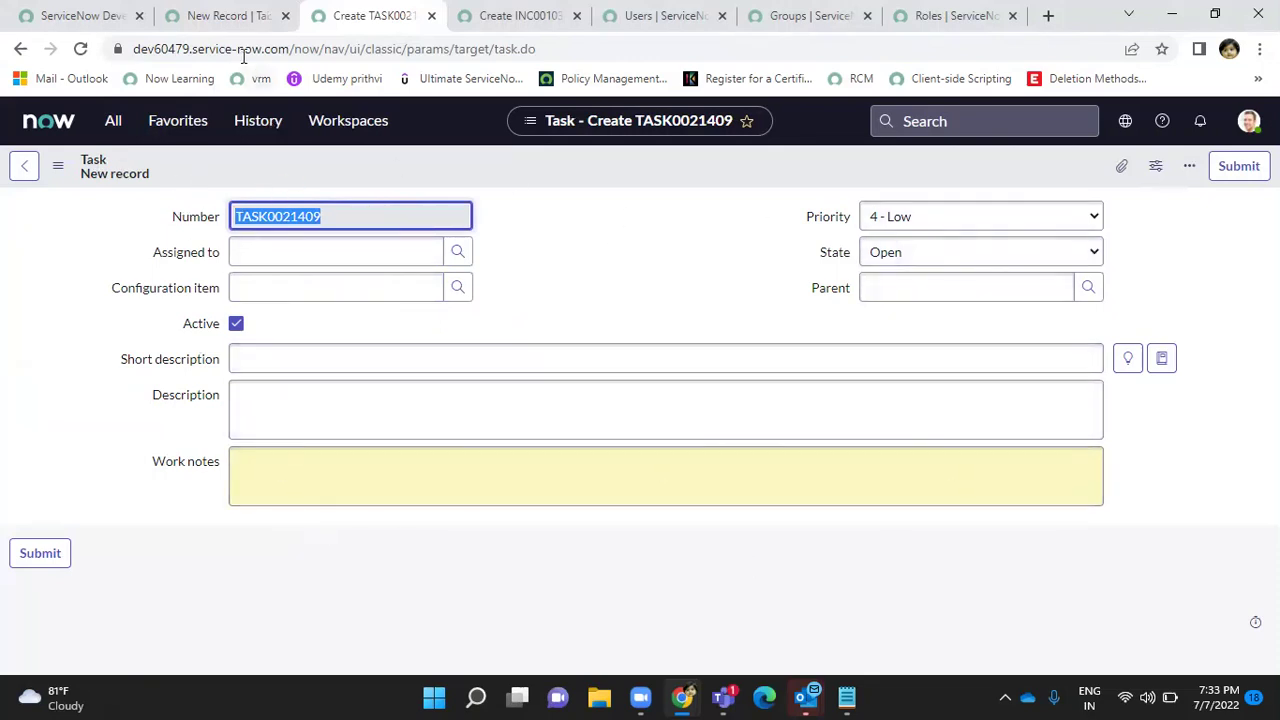
click(226, 16)
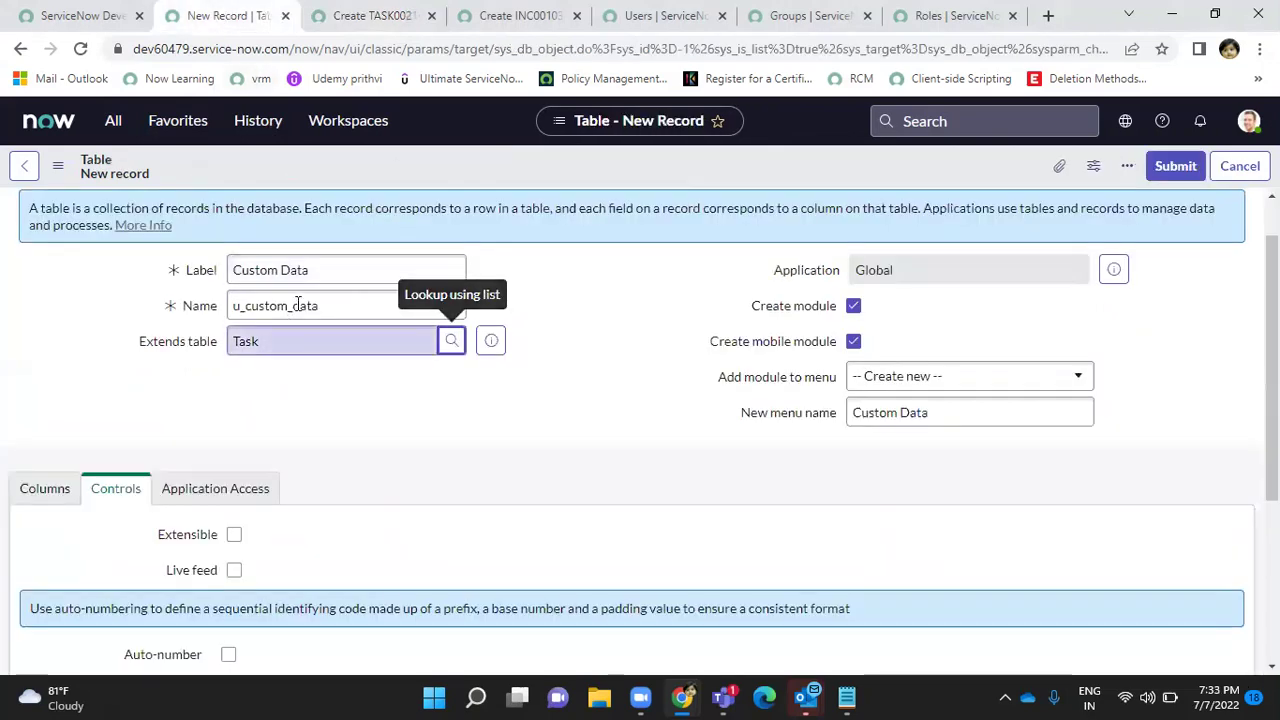
Check the new table's column list and make the table extensible in its control settings.
click(300, 271)
click(586, 389)
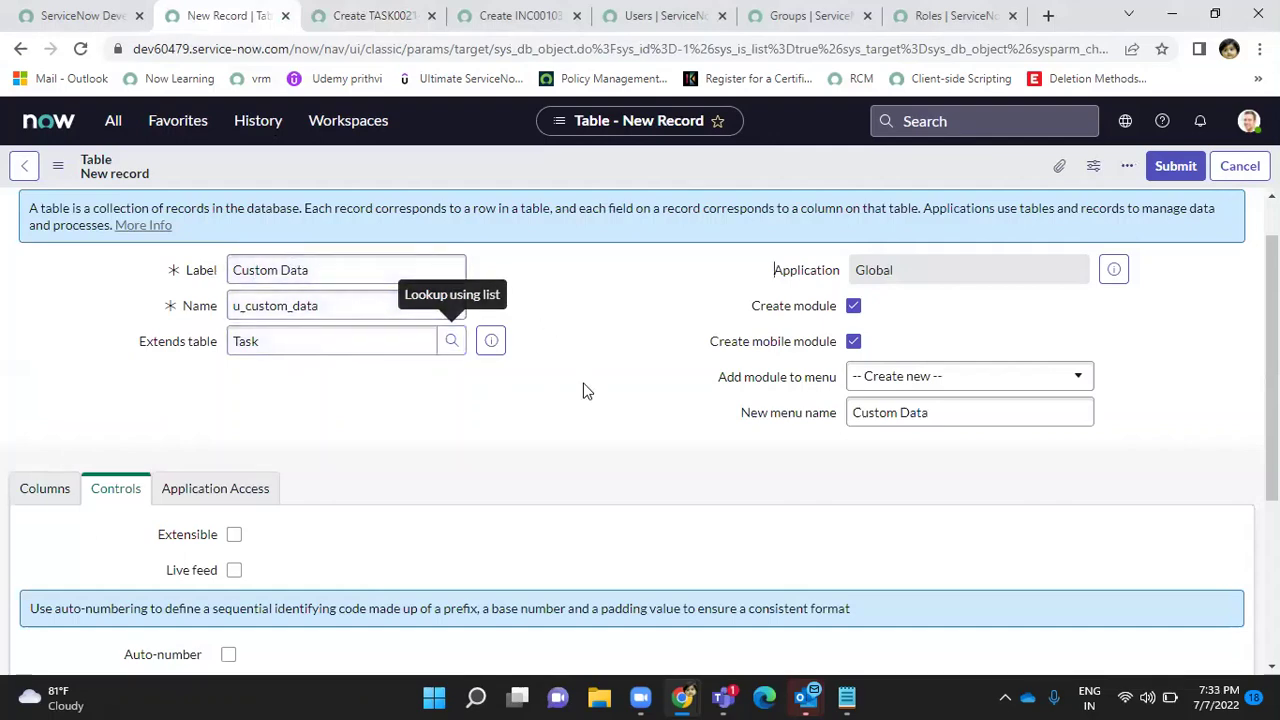
scroll(380, 420, down, 2)
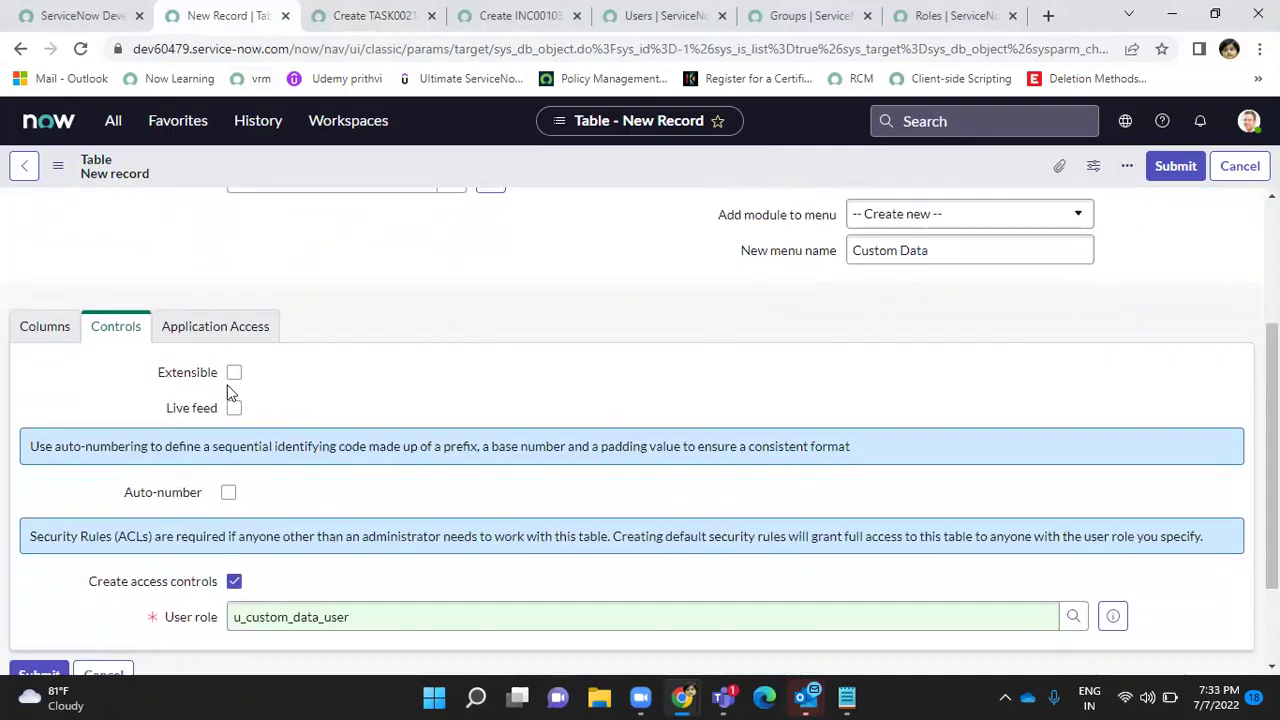
click(40, 330)
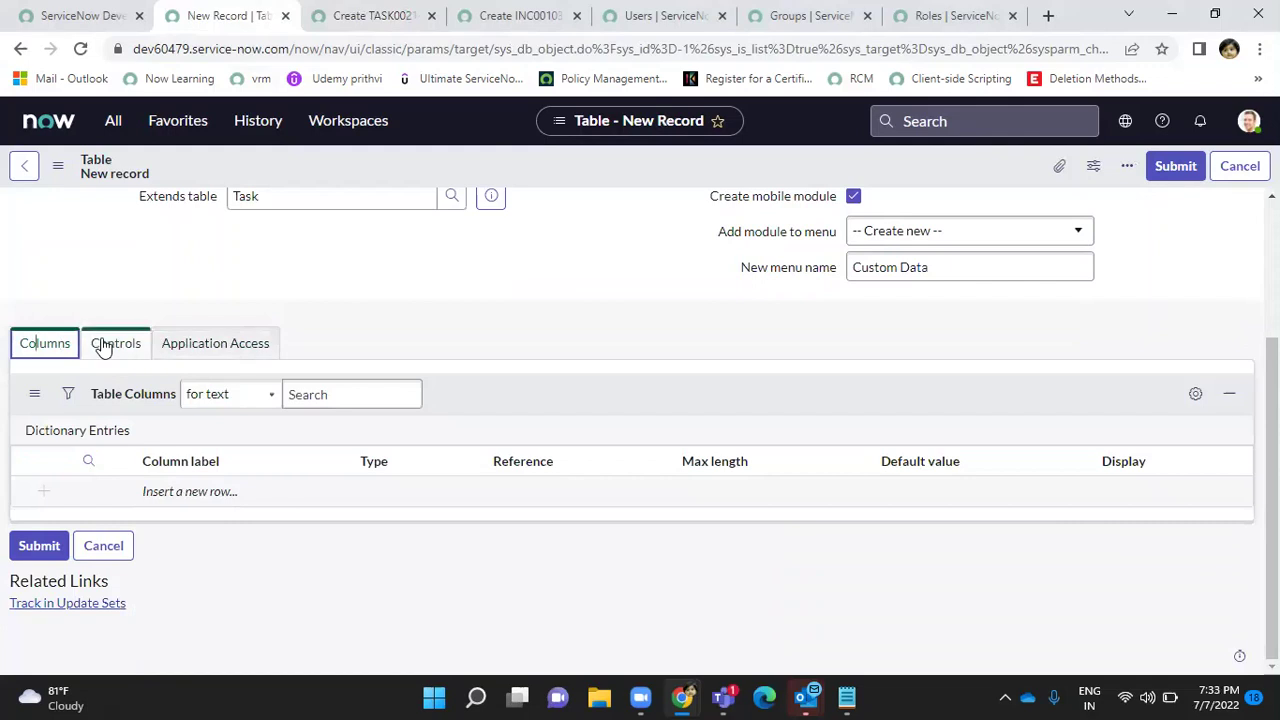
click(103, 345)
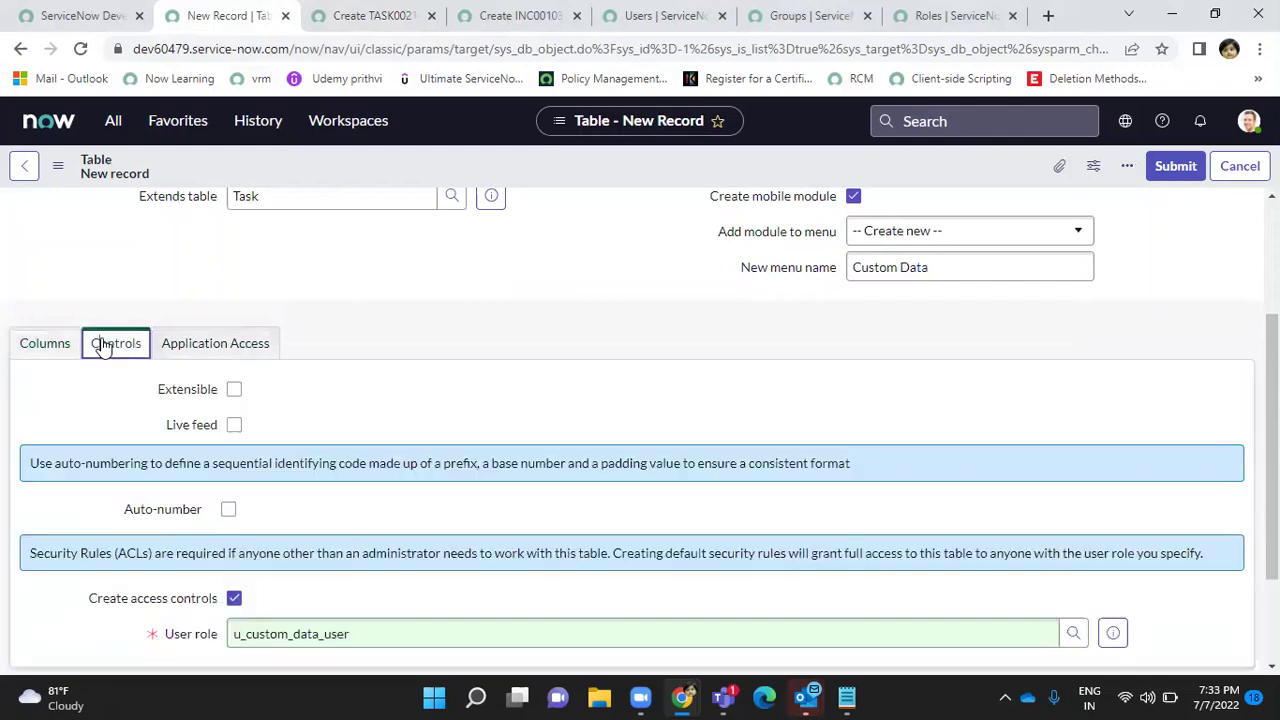
click(234, 390)
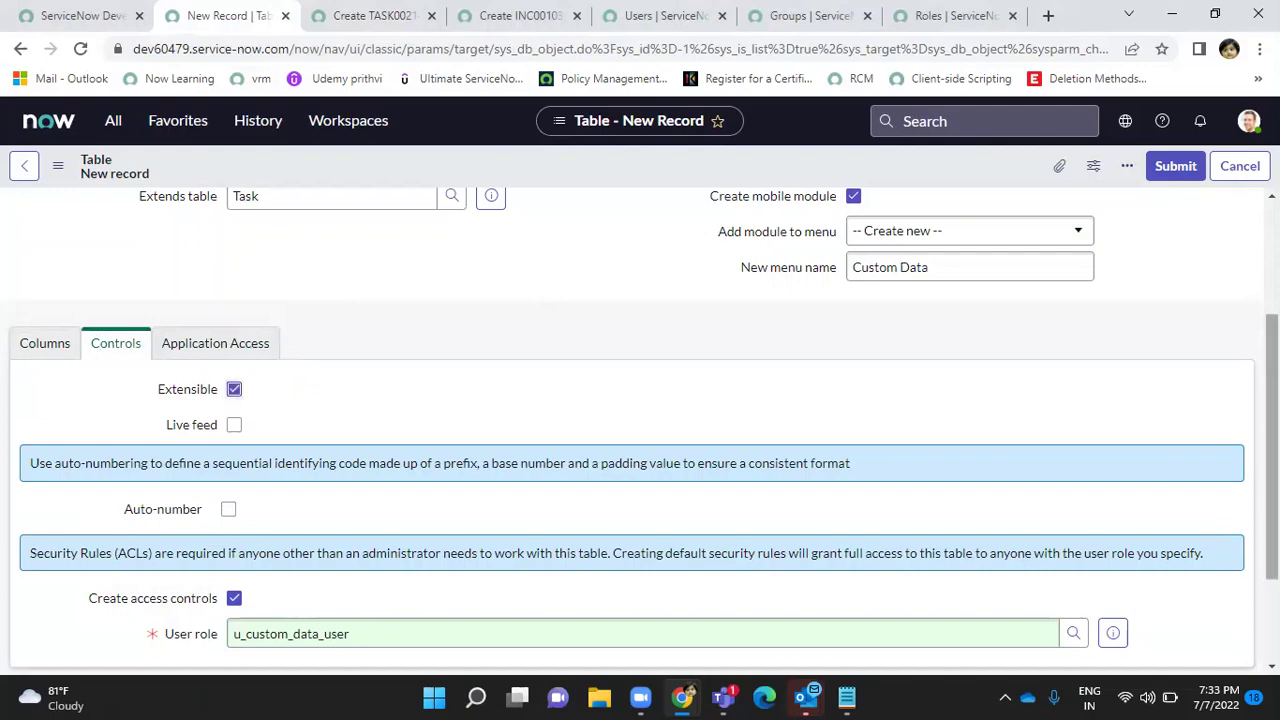
Review the new table's label and the table it extends.
scroll(830, 470, up, 2)
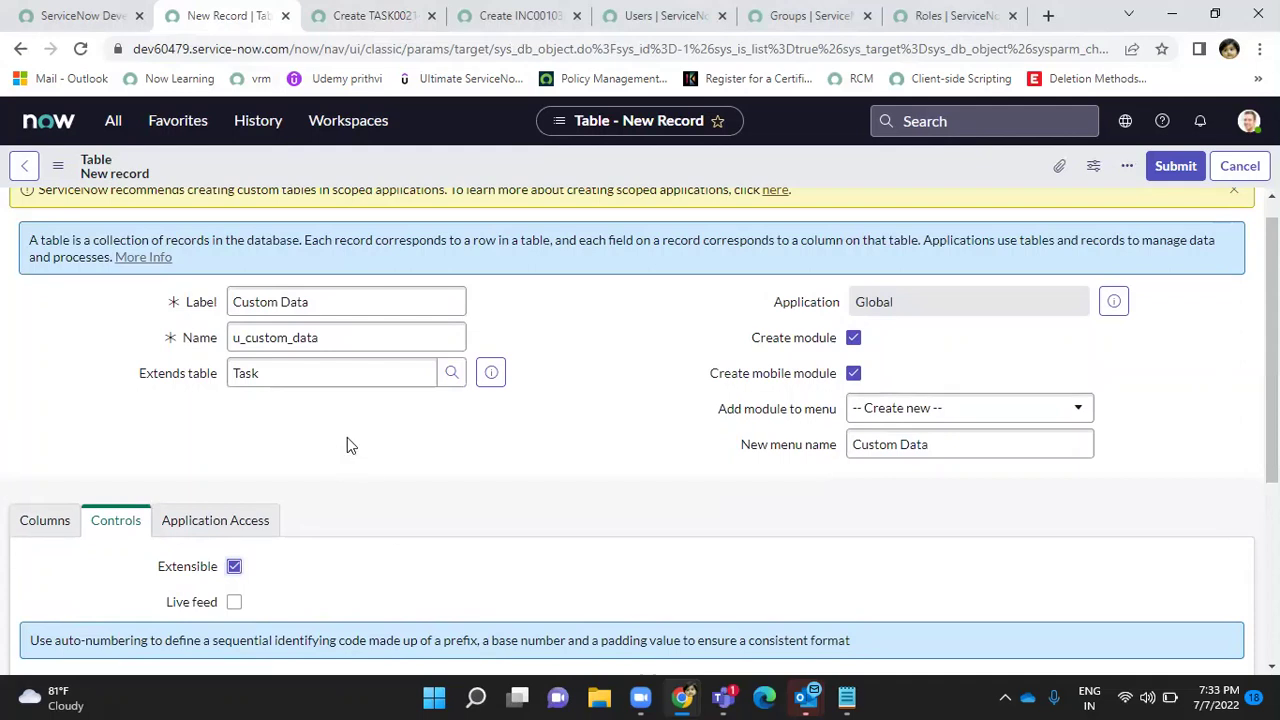
click(323, 303)
double_click(326, 304)
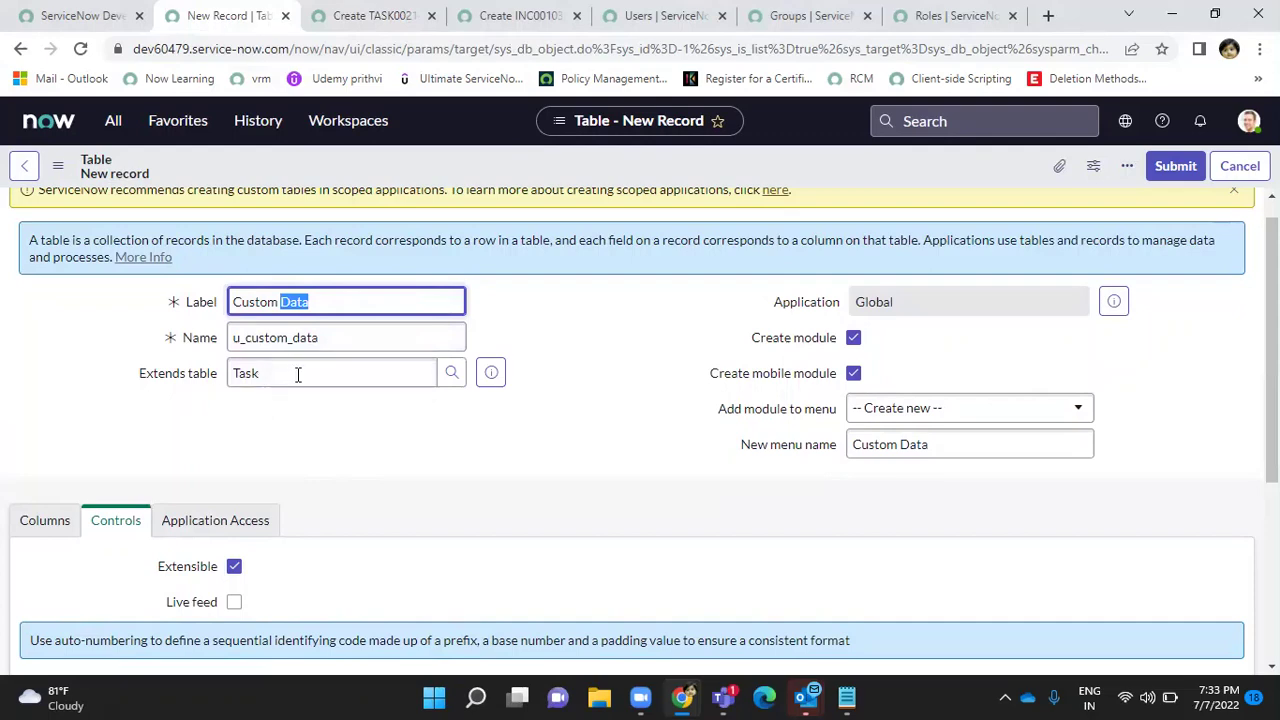
click(407, 466)
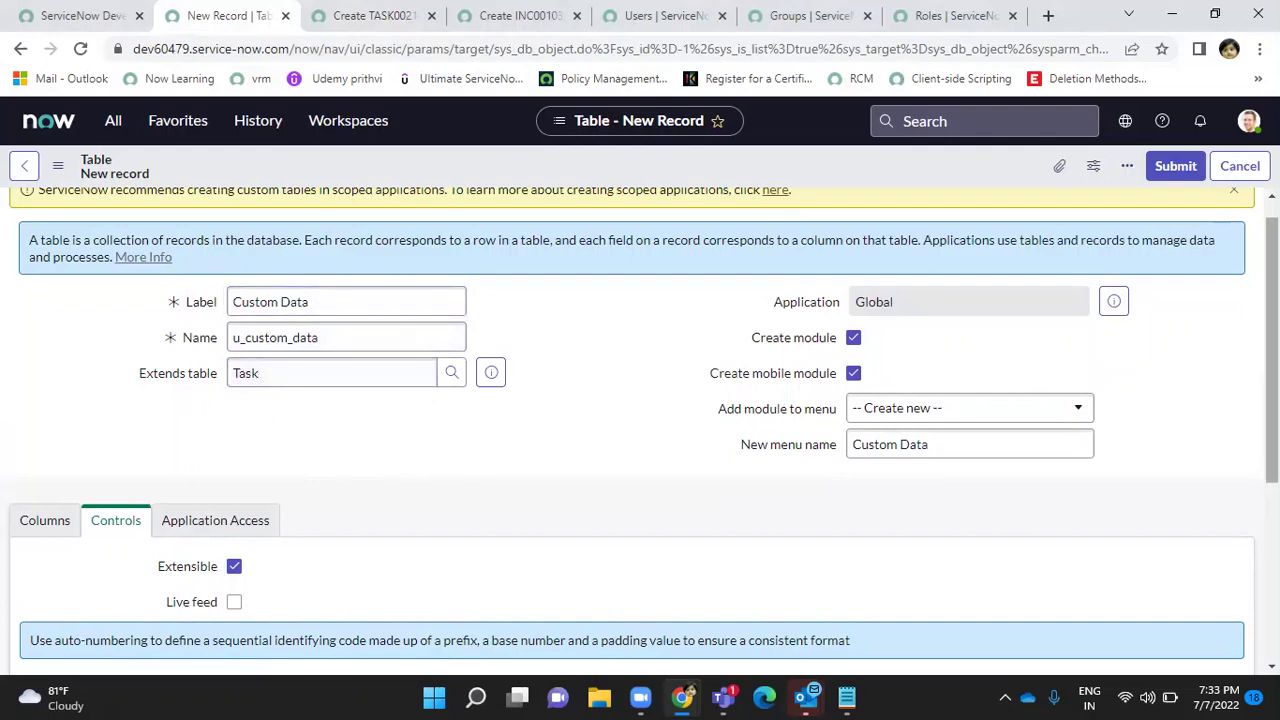
Enable auto-numbering for the Custom Data table and check its prefix and number of digits.
scroll(1272, 350, down, 1)
scroll(1200, 480, down, 2)
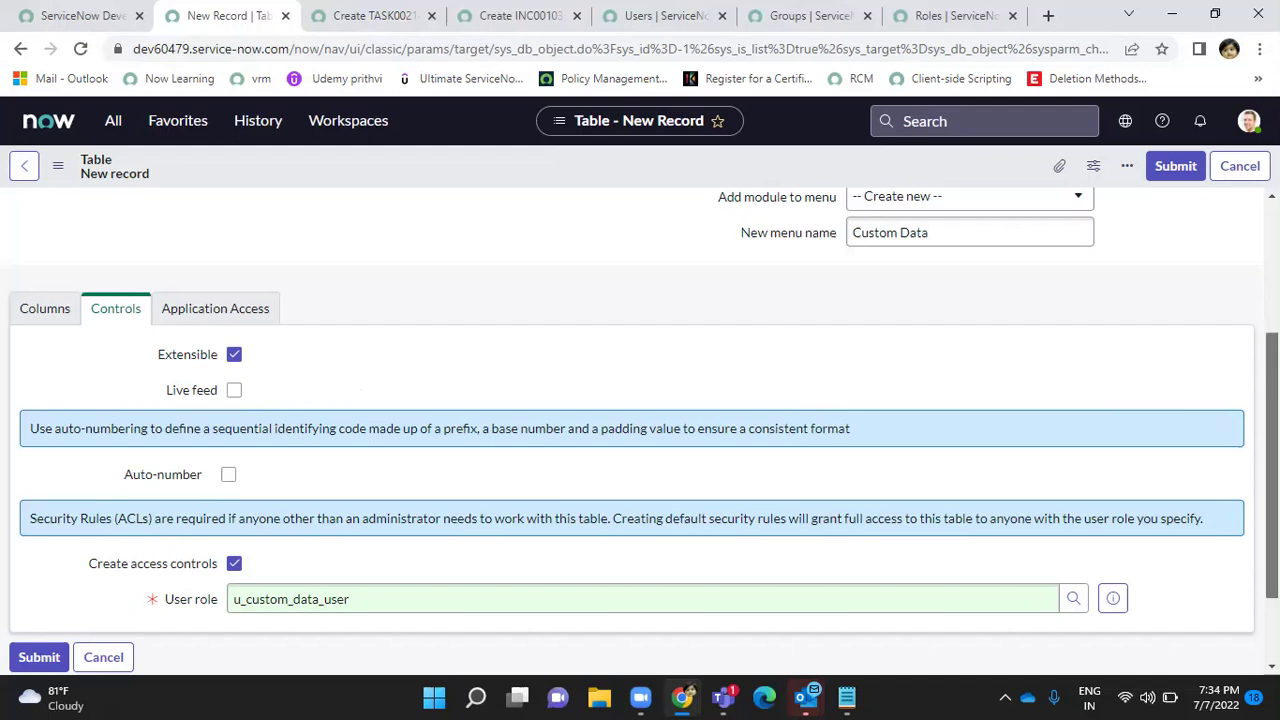
scroll(1272, 460, down, 1)
click(228, 363)
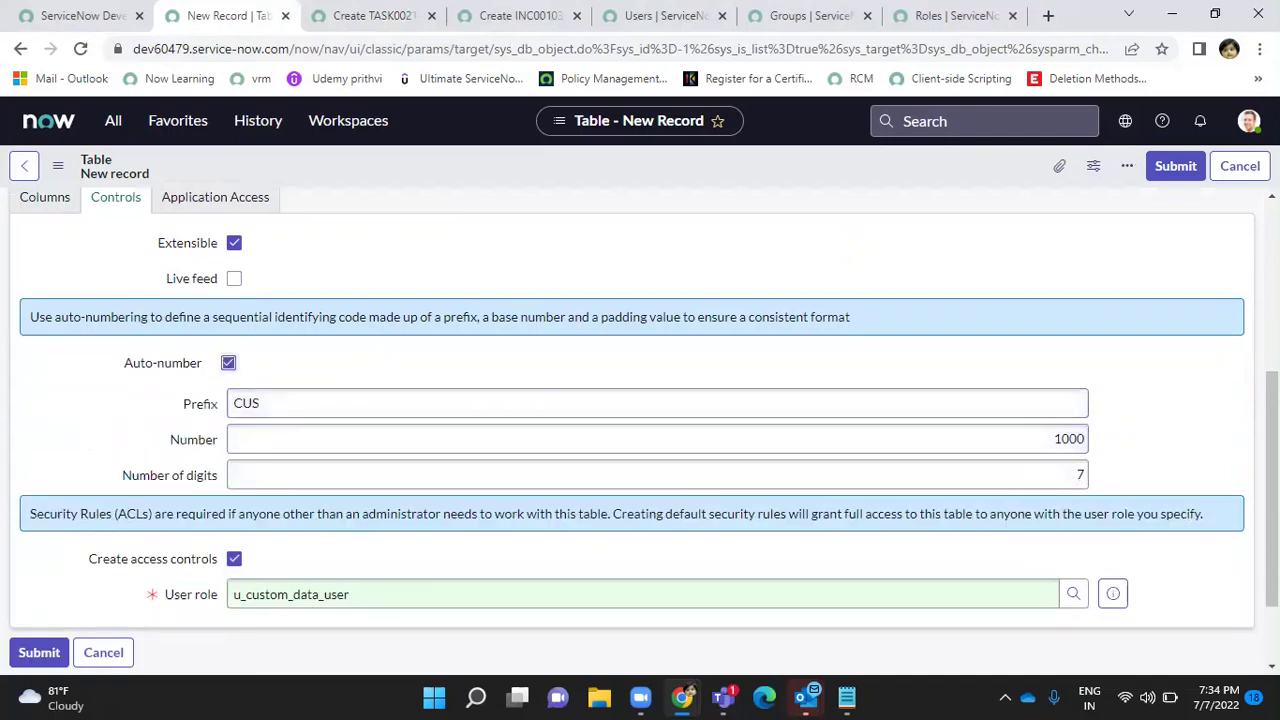
click(262, 403)
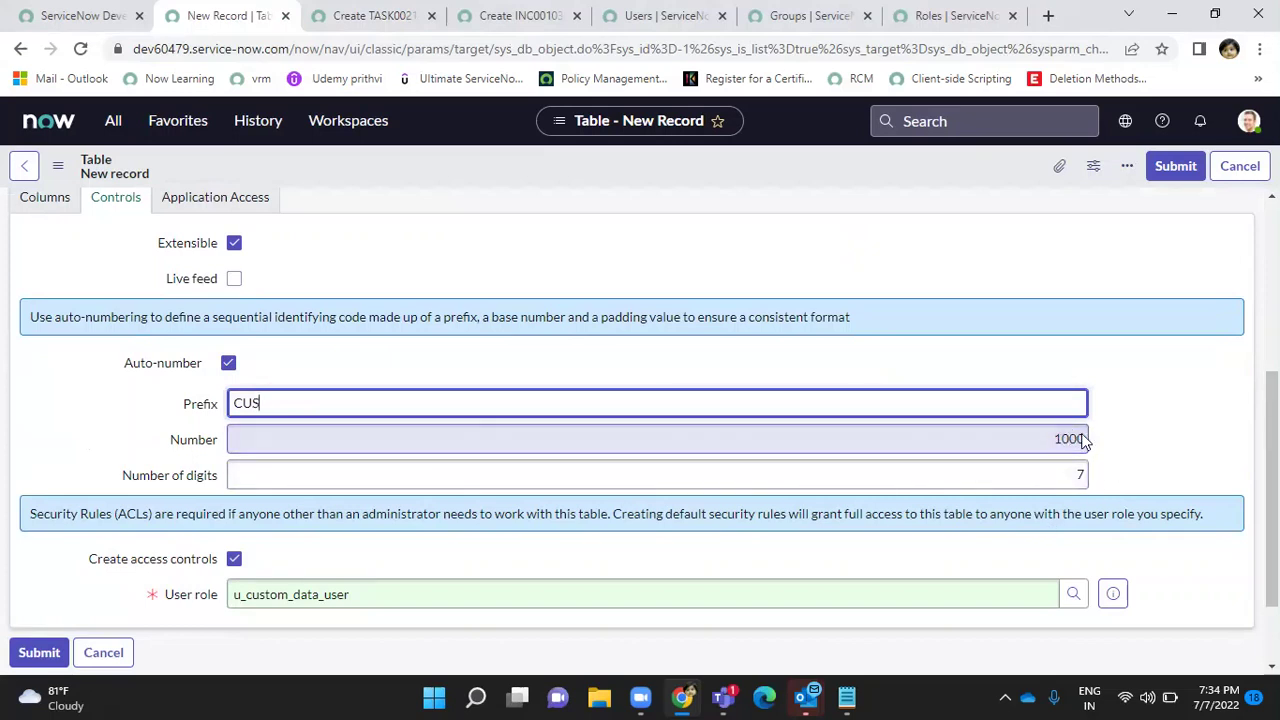
double_click(1080, 475)
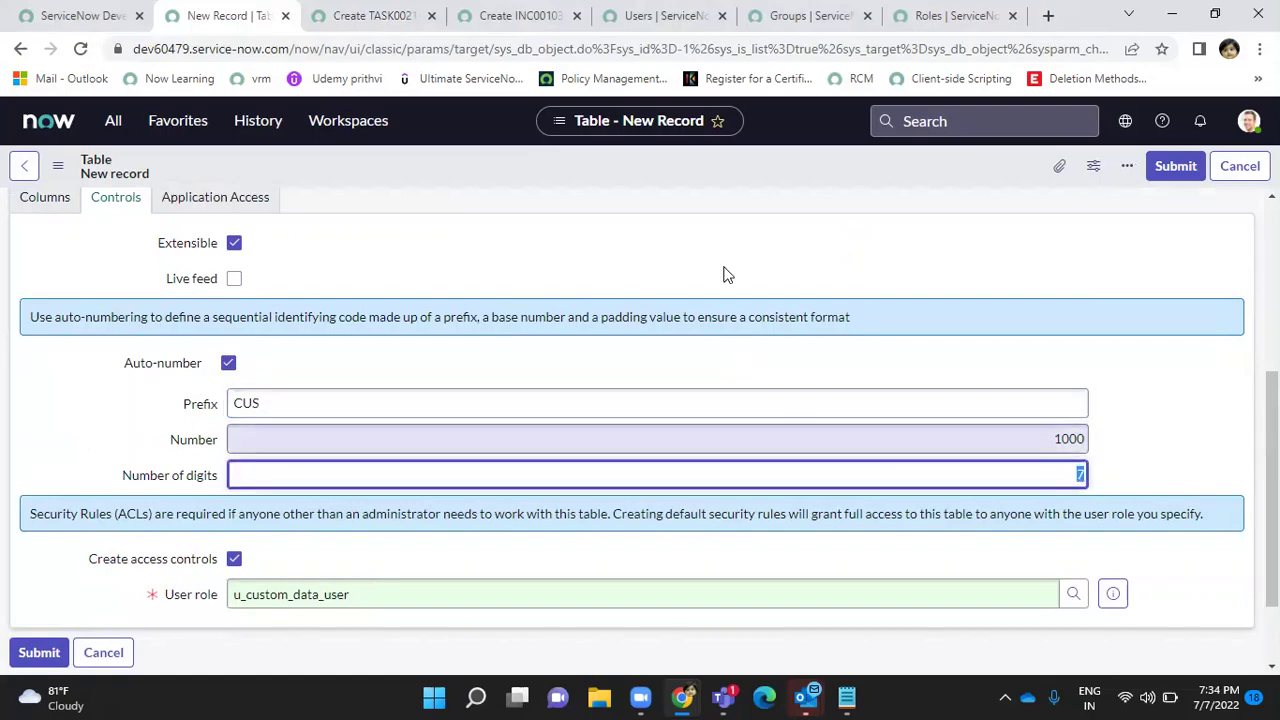
Examine the number format on the open new incident form and set the new table's number of digits to 7.
click(516, 15)
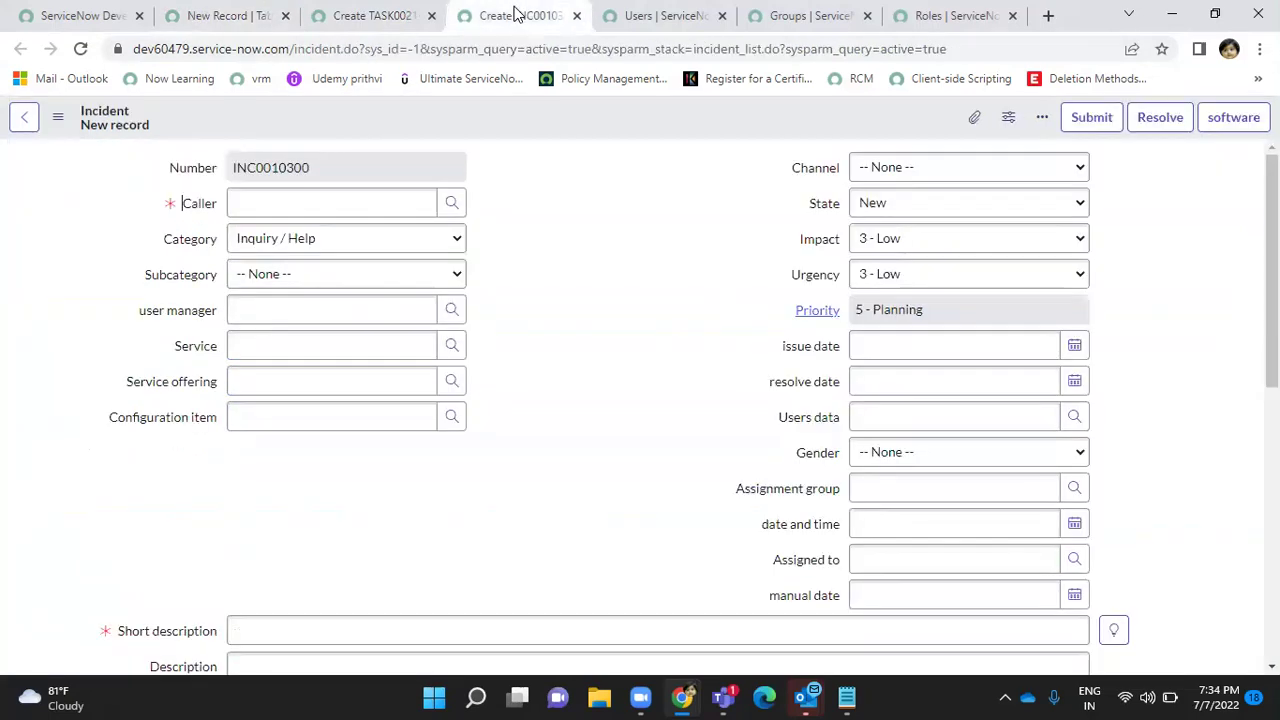
double_click(288, 168)
click(383, 169)
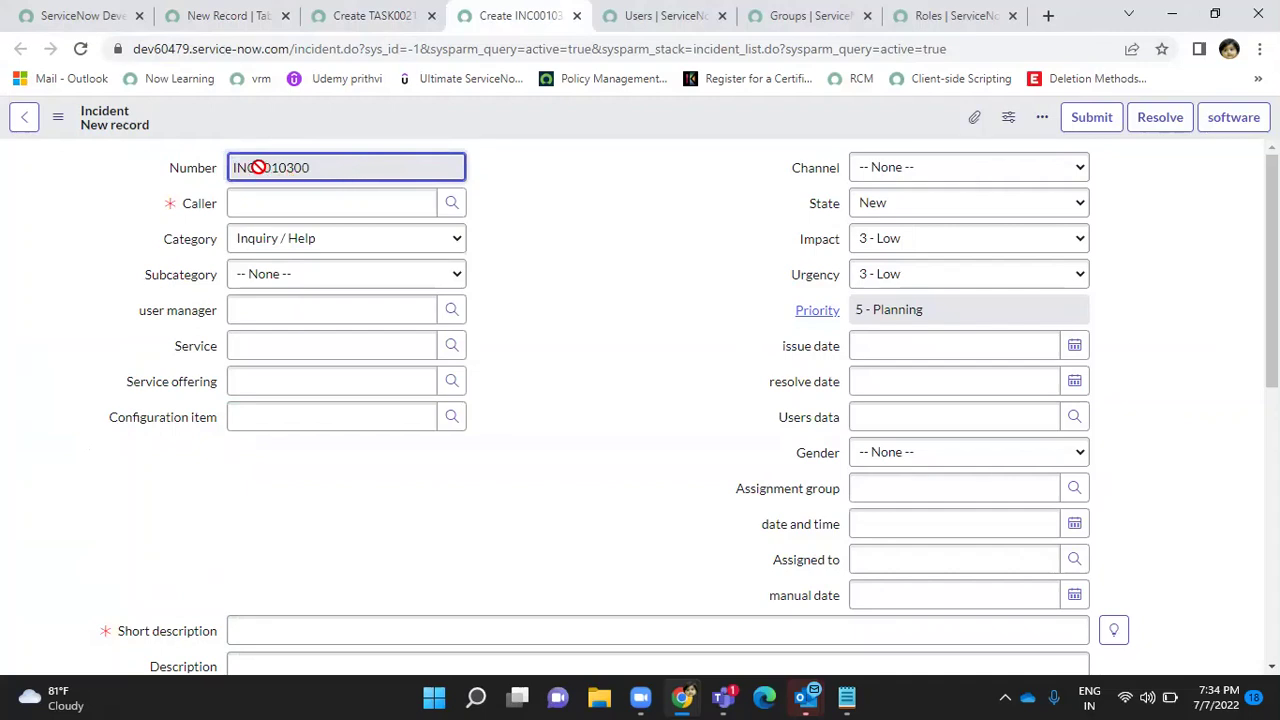
drag(258, 168, 329, 166)
click(213, 20)
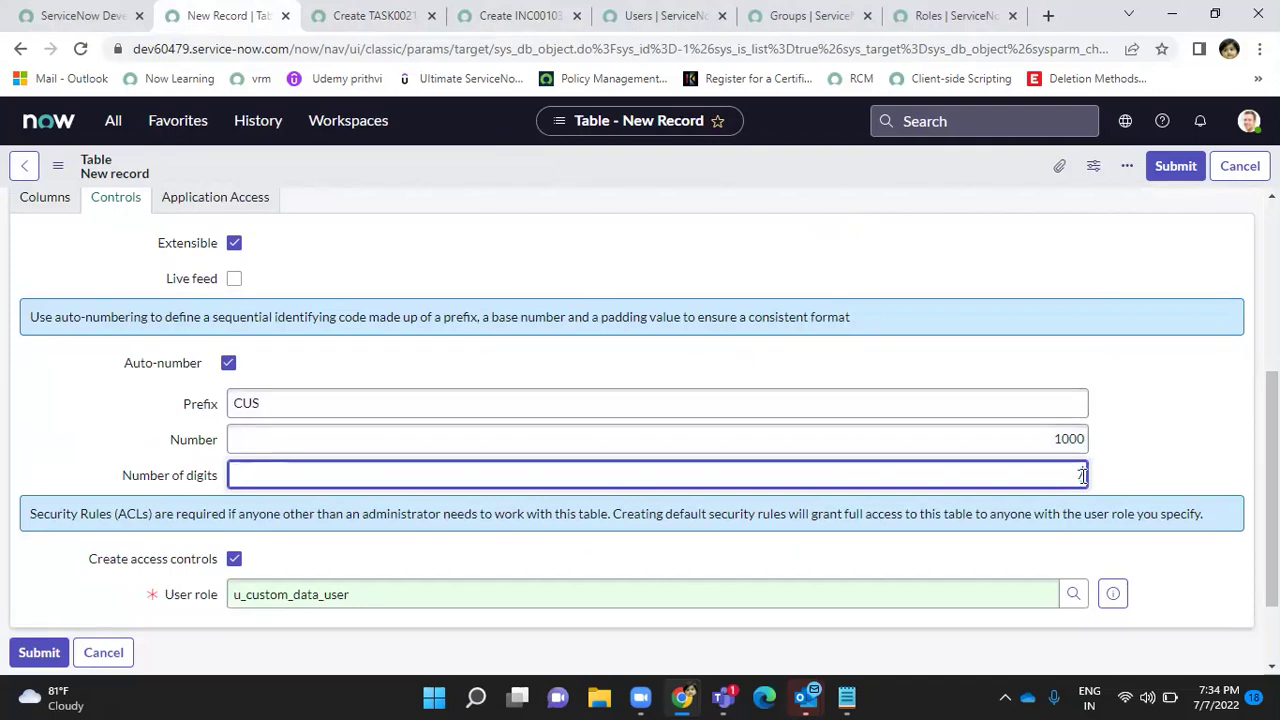
text(7)
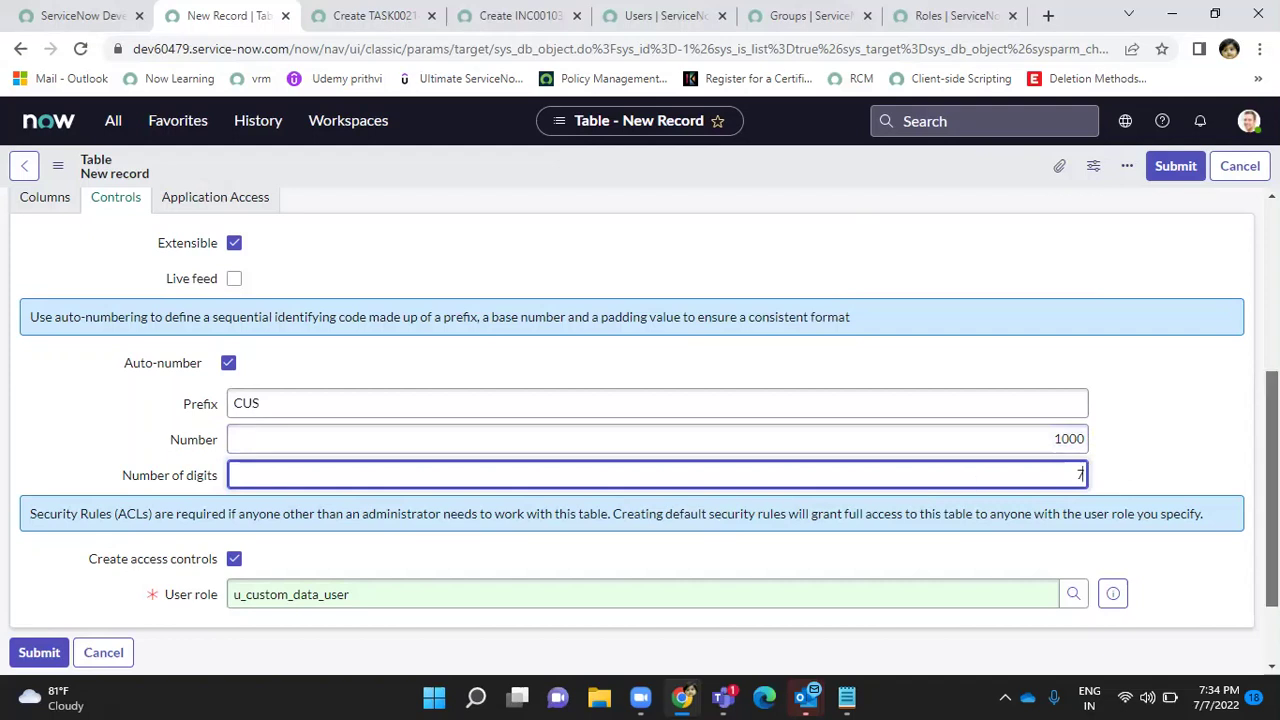
Review the new table's access controls, user role and main details, and save the table record.
scroll(811, 486, down, 1)
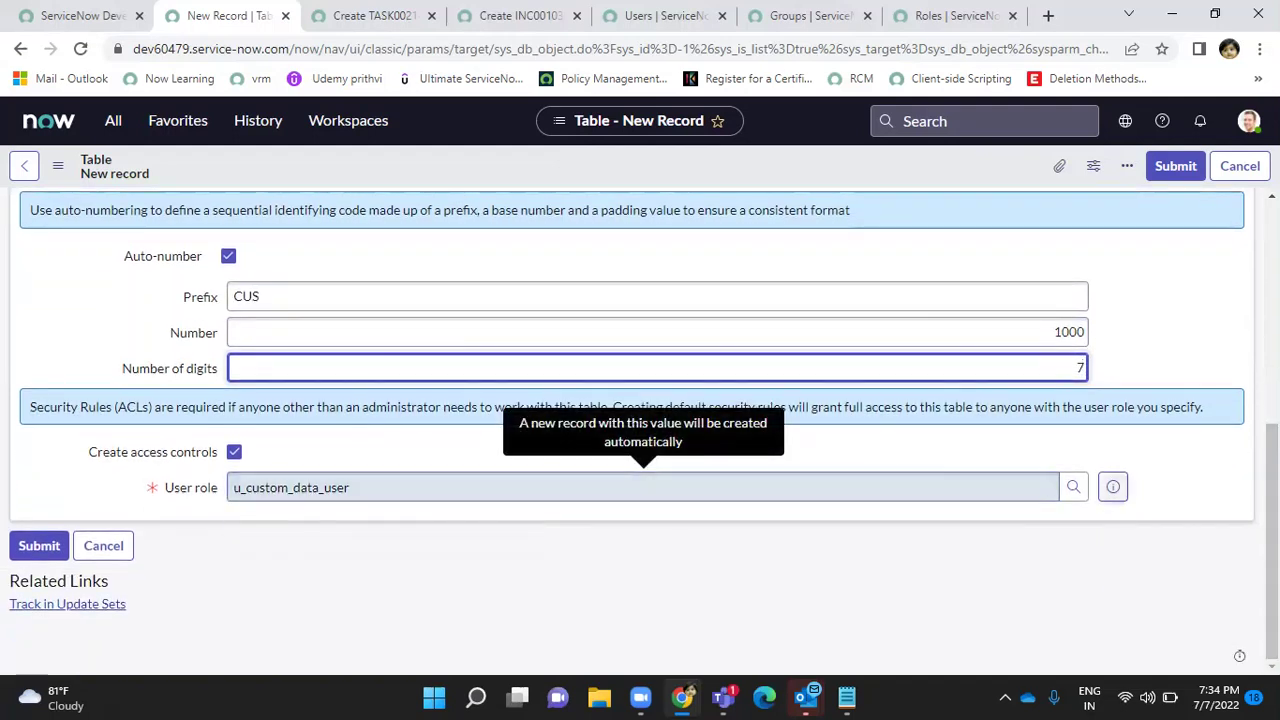
scroll(640, 432, up, 5)
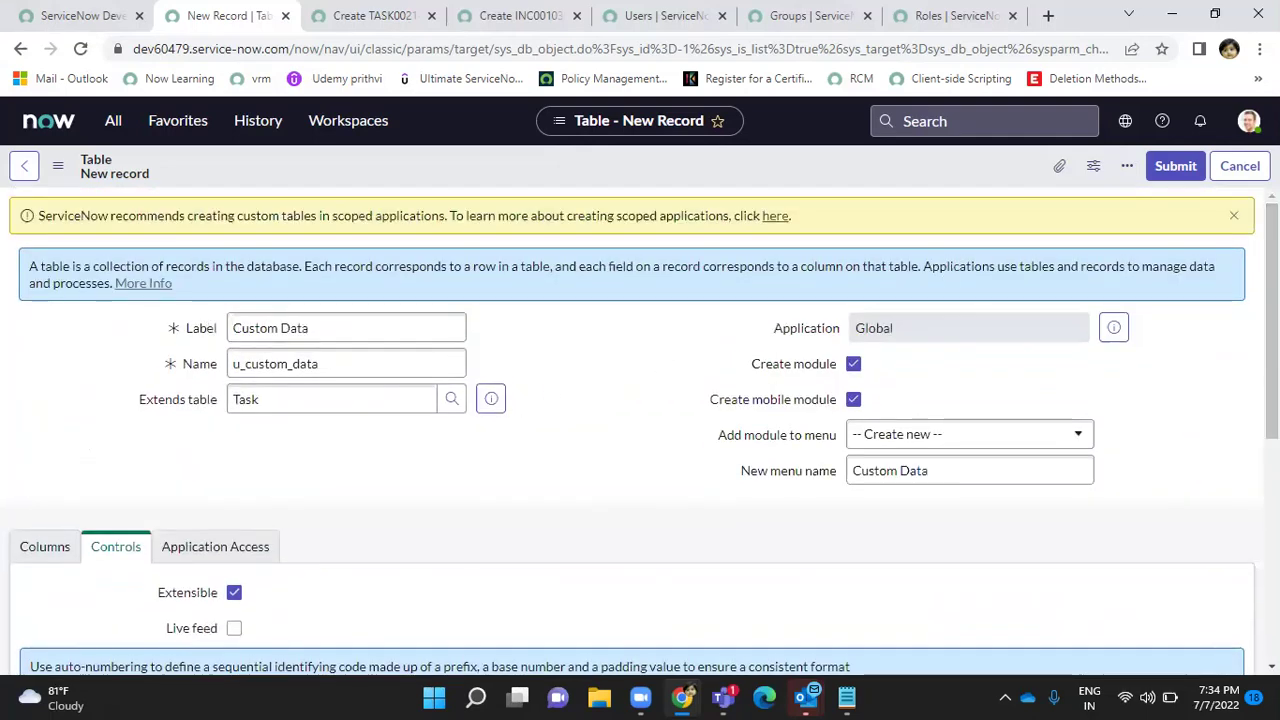
scroll(660, 360, down, 5)
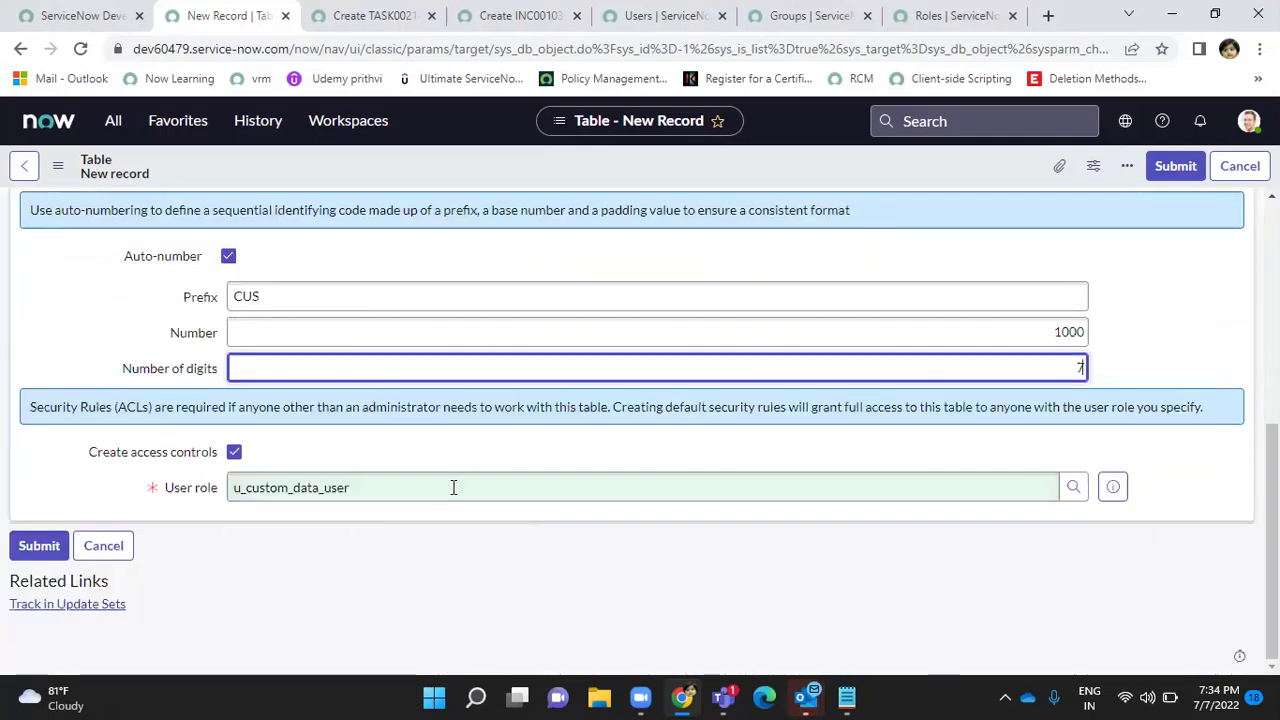
scroll(1027, 289, up, 5)
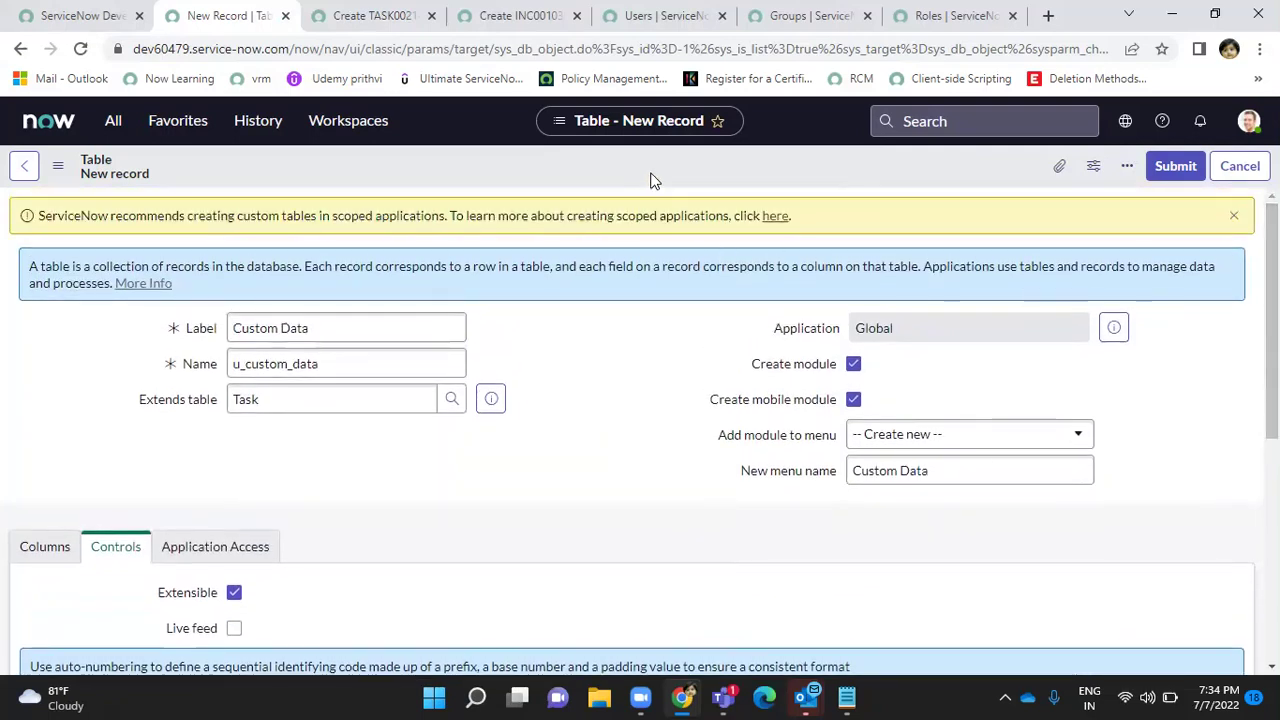
right_click(650, 180)
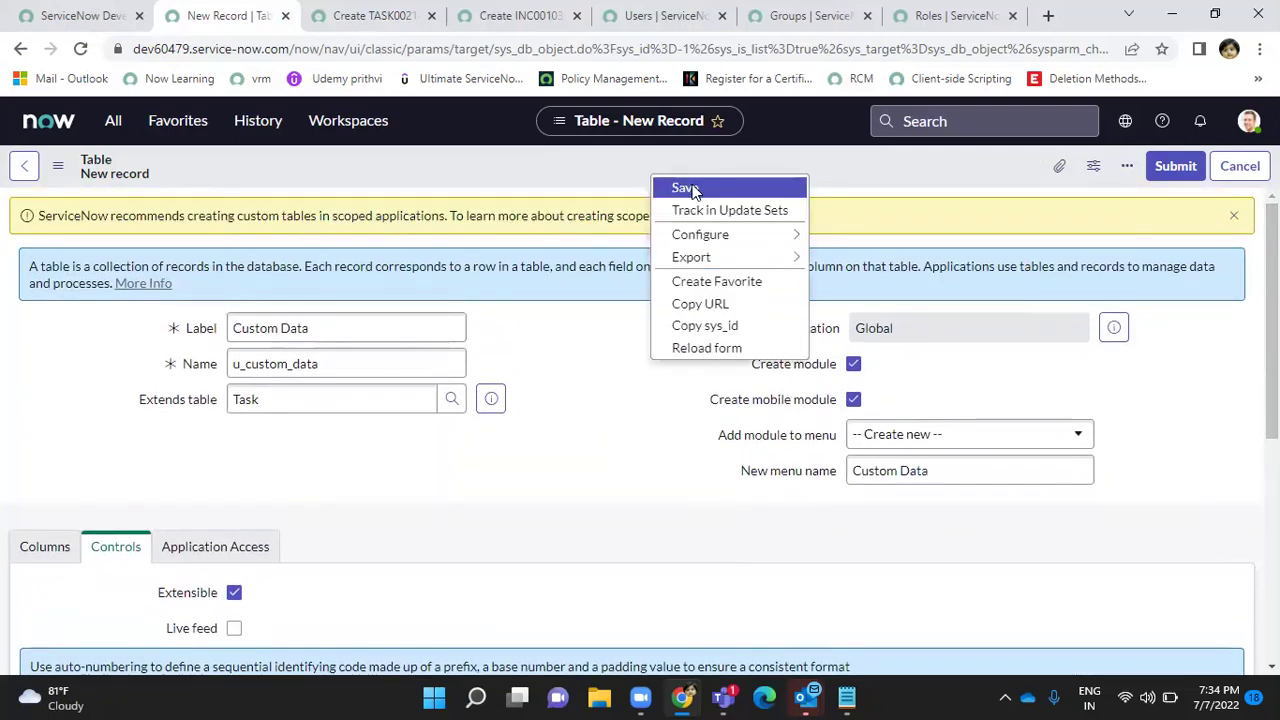
click(690, 189)
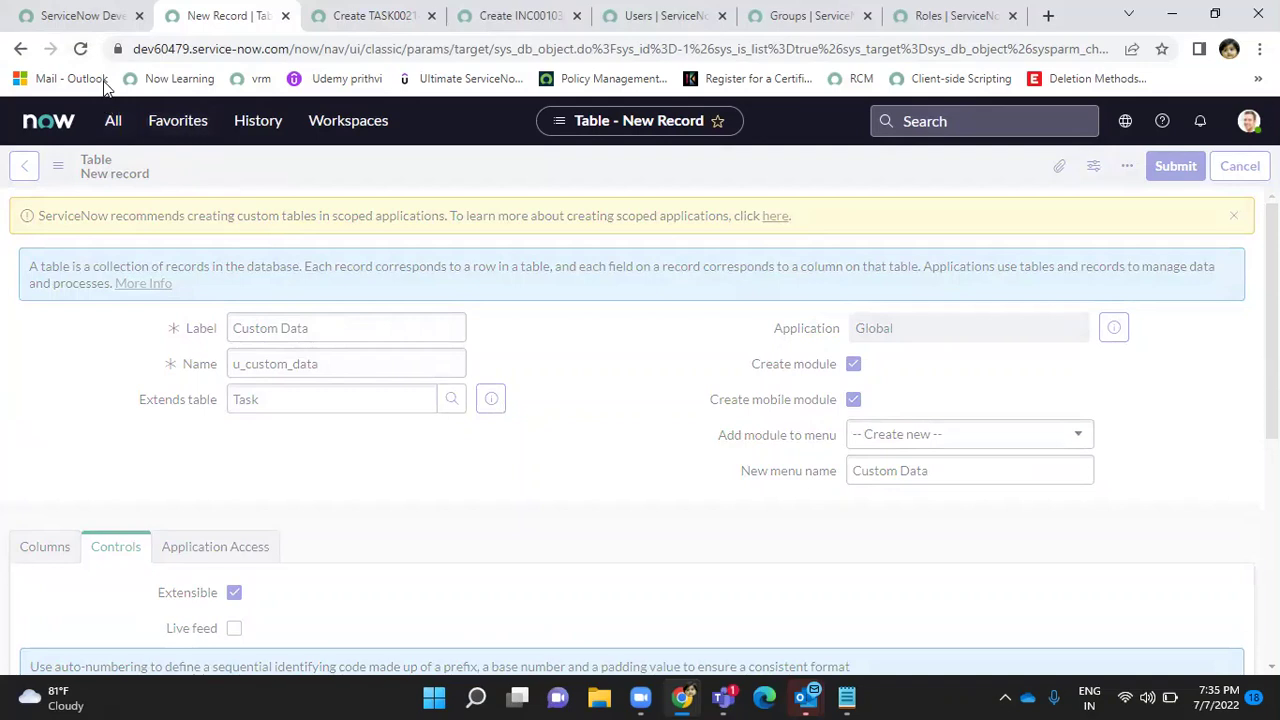
Search the application navigator for custom and open the Custom Data table's record list.
click(82, 52)
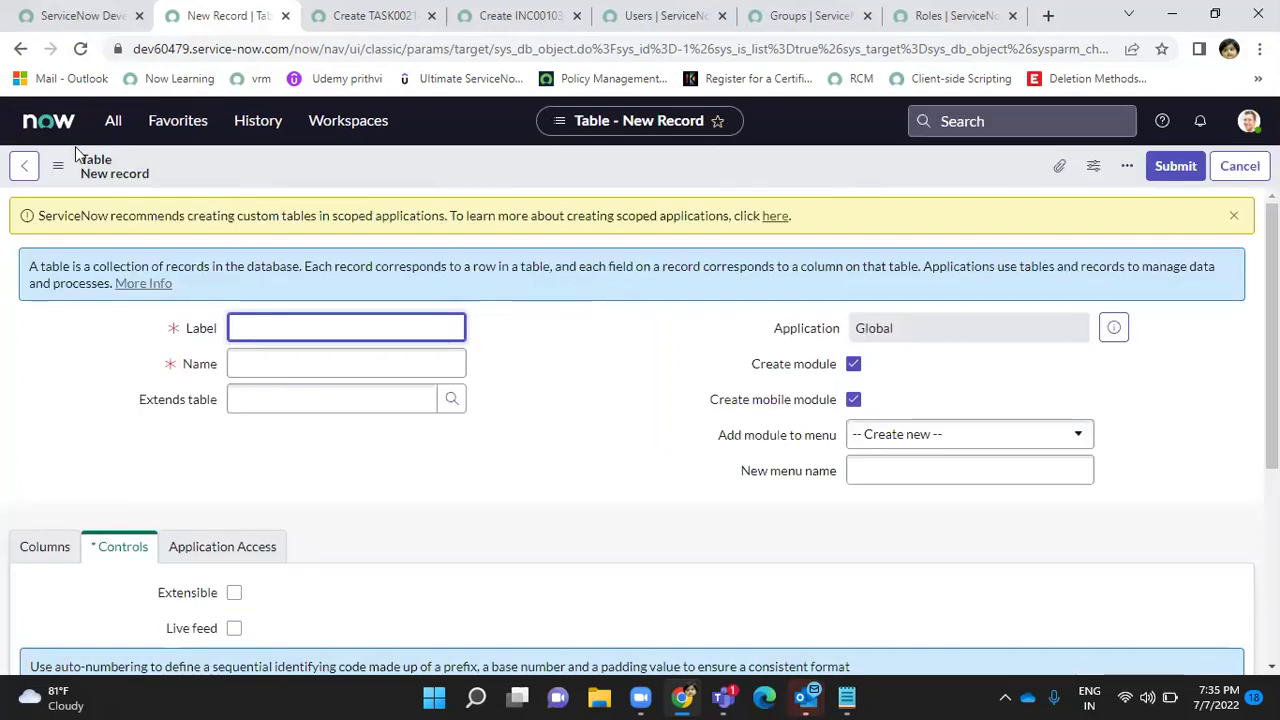
click(110, 122)
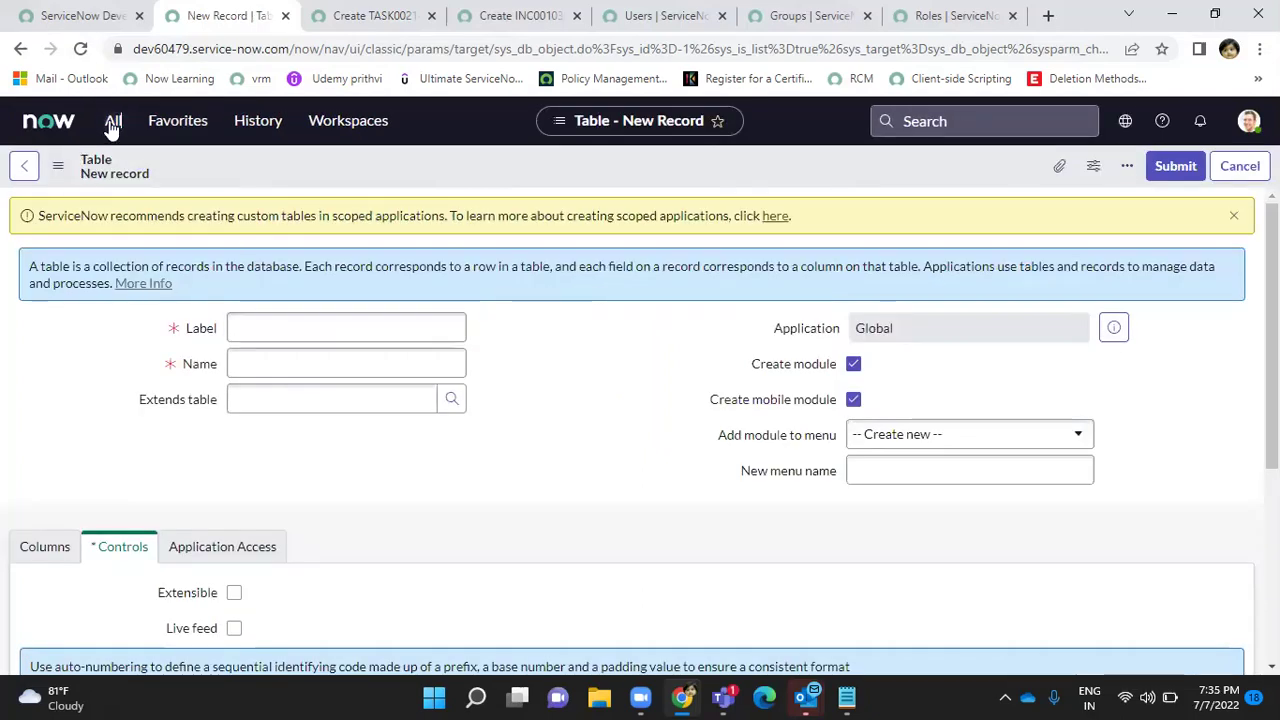
click(110, 124)
click(110, 123)
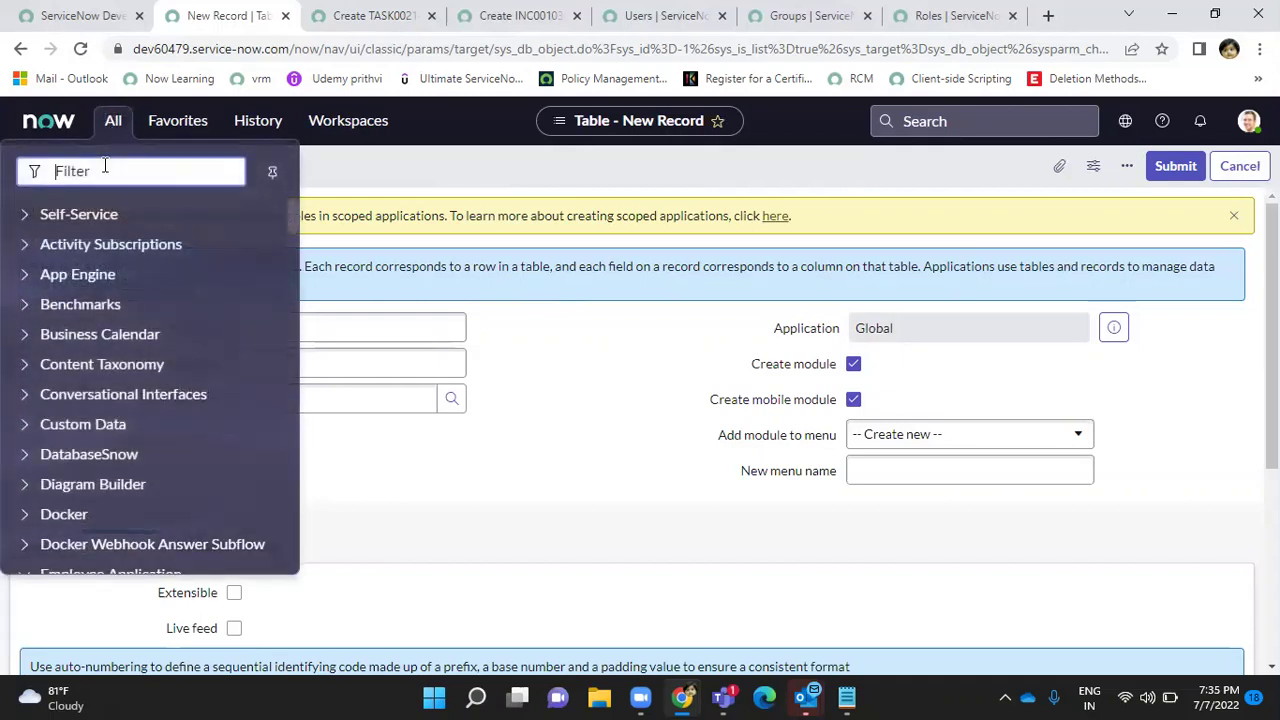
text(custo)
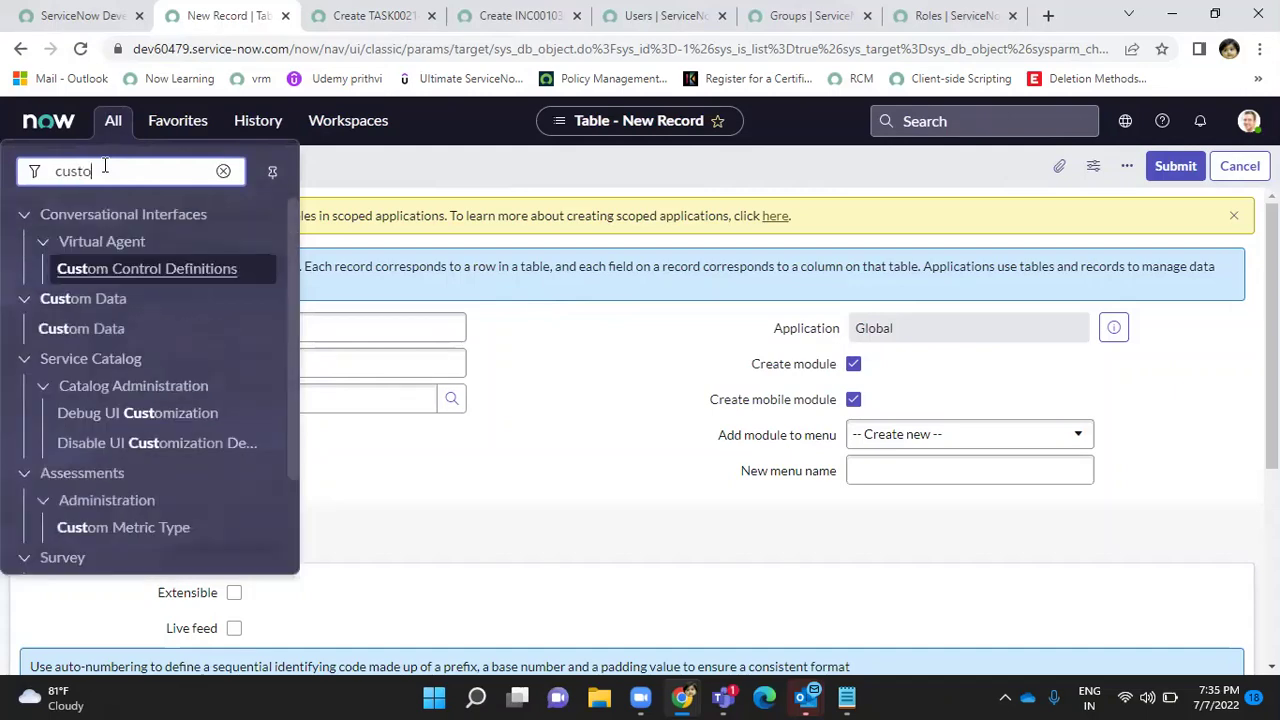
text(m)
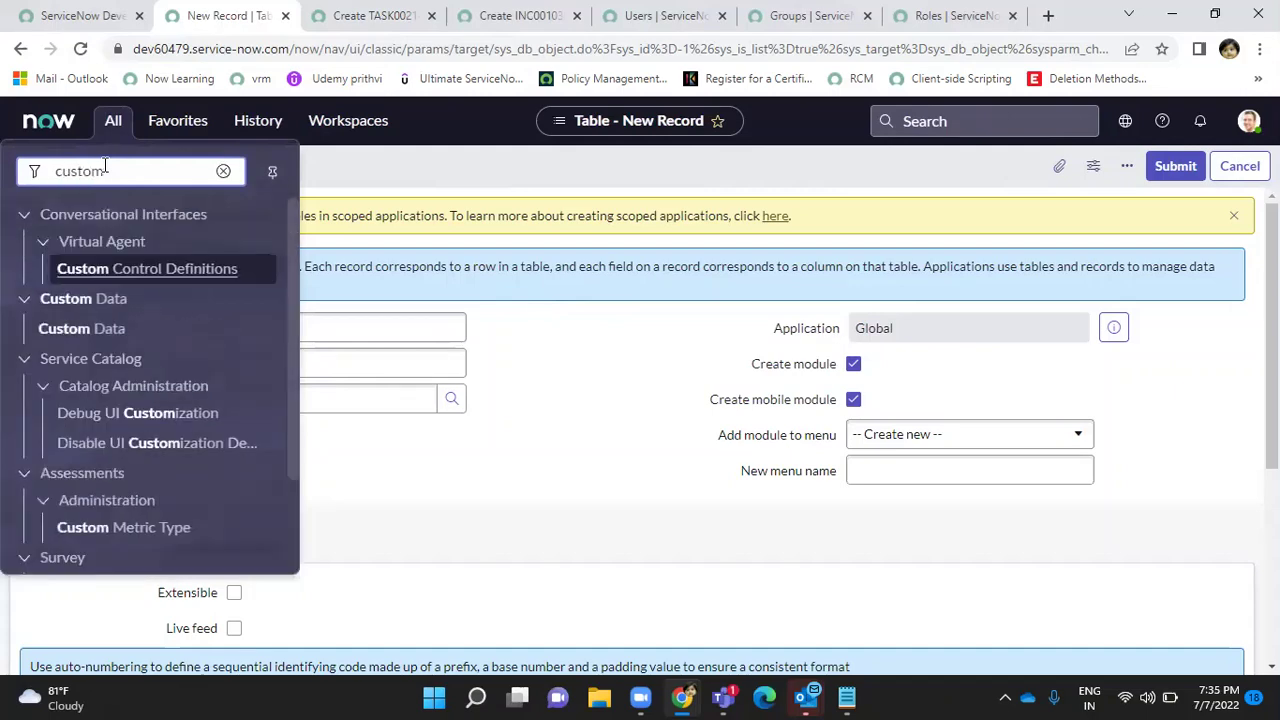
click(82, 328)
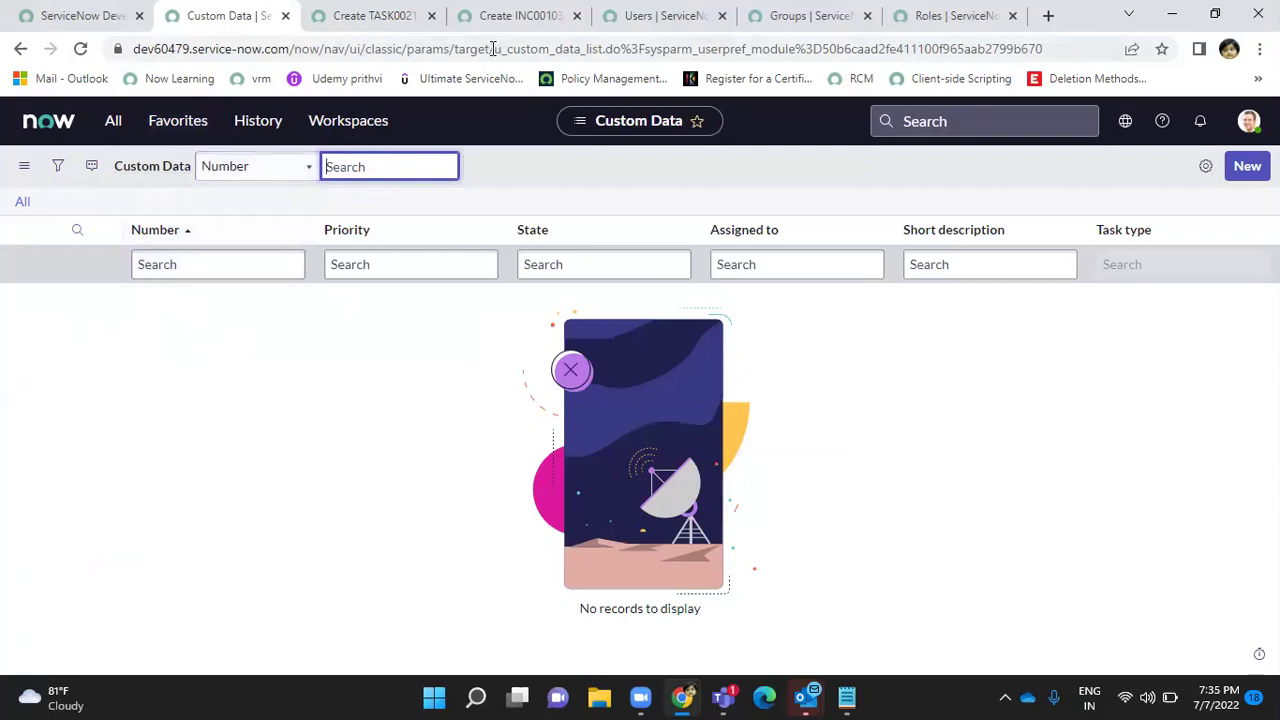
Examine the table name in the address of the Custom Data list.
drag(490, 48, 567, 48)
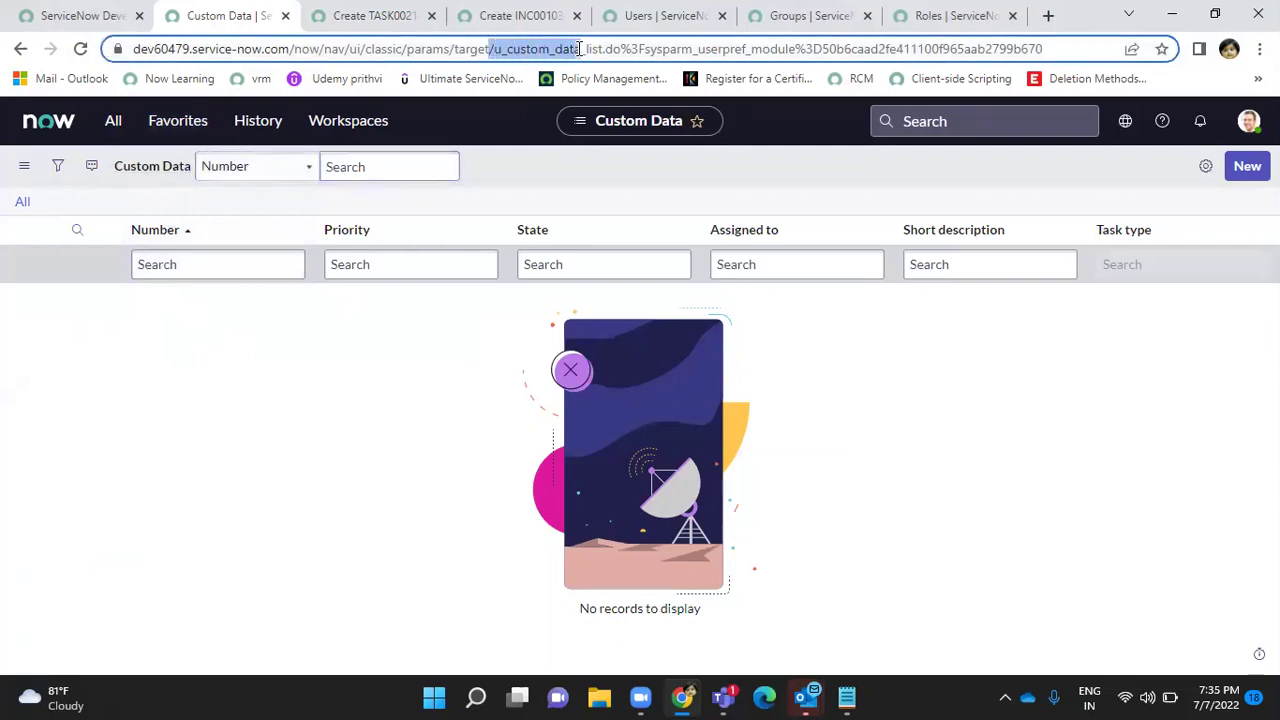
click(549, 163)
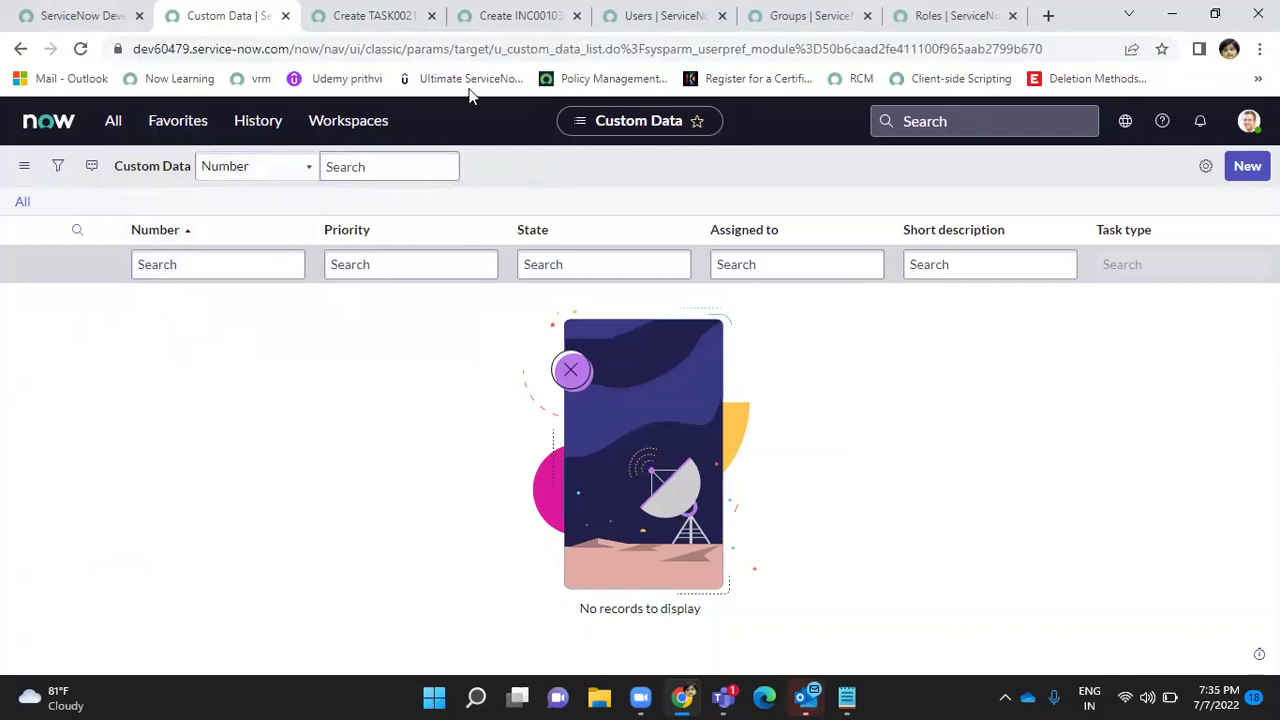
double_click(498, 48)
click(530, 178)
Create a Custom Data record with the description test, assign it to a listed user, submit it and open the saved record.
click(1247, 166)
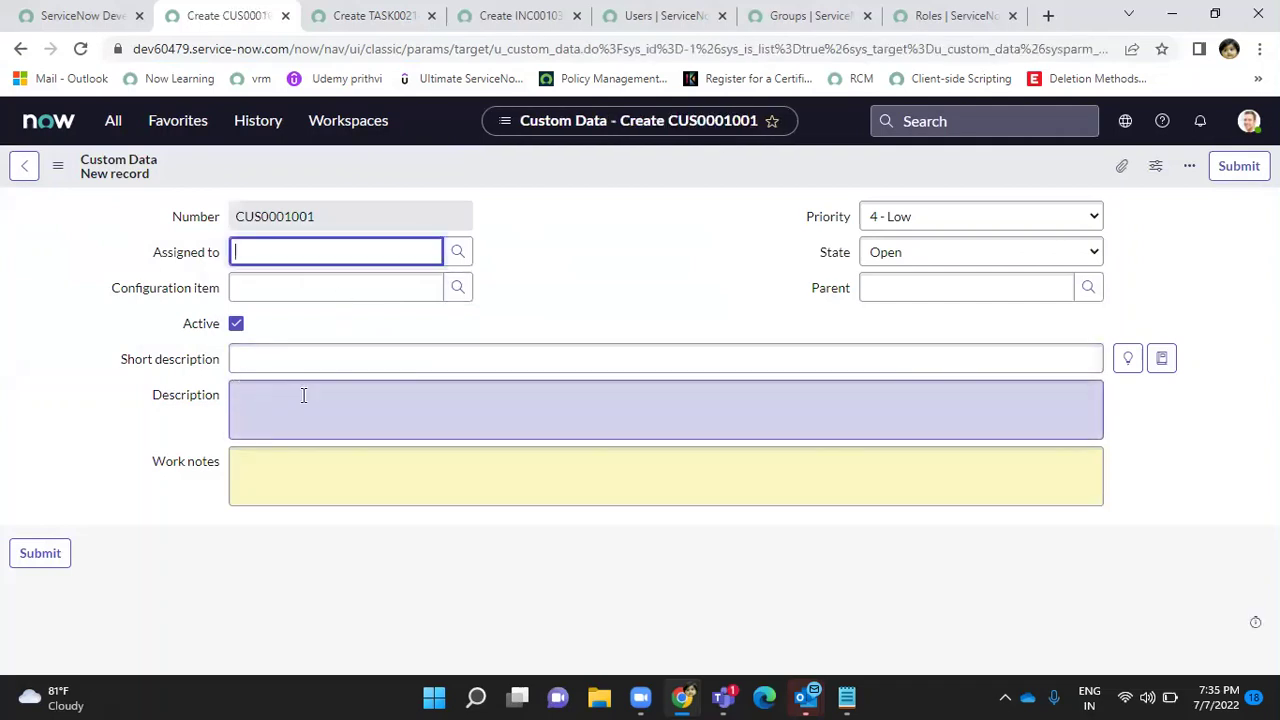
click(297, 397)
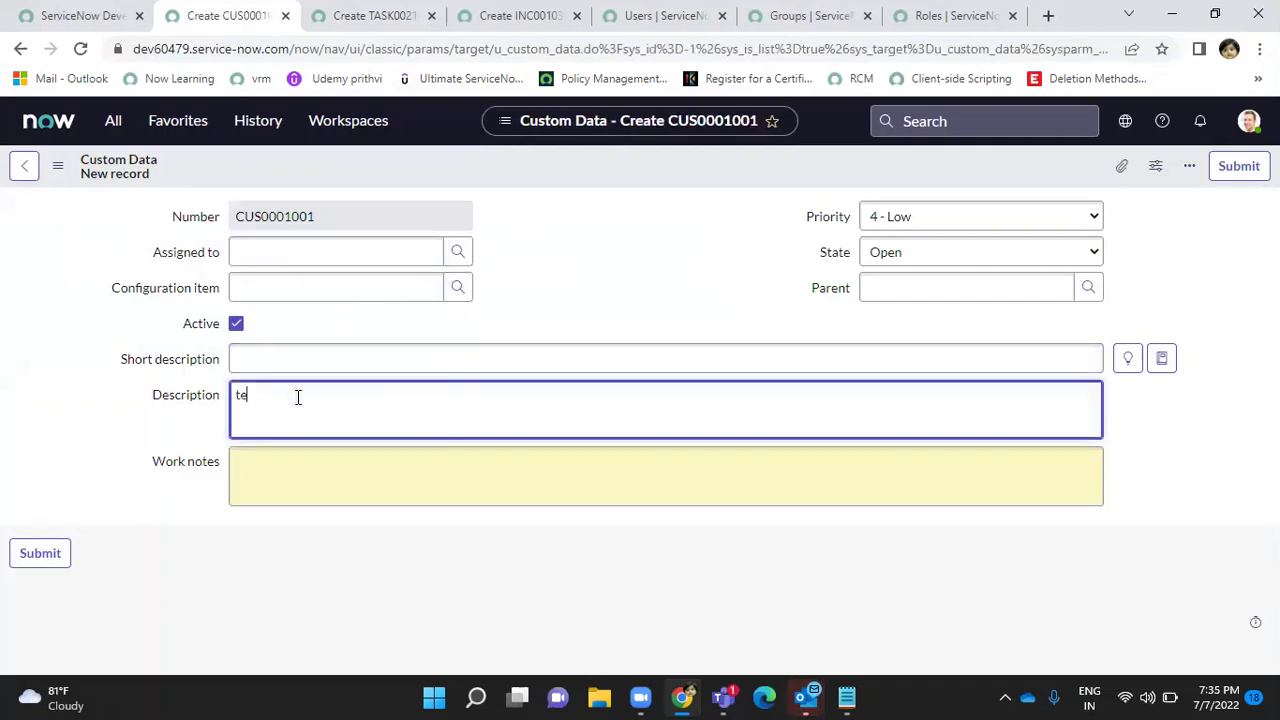
click(458, 252)
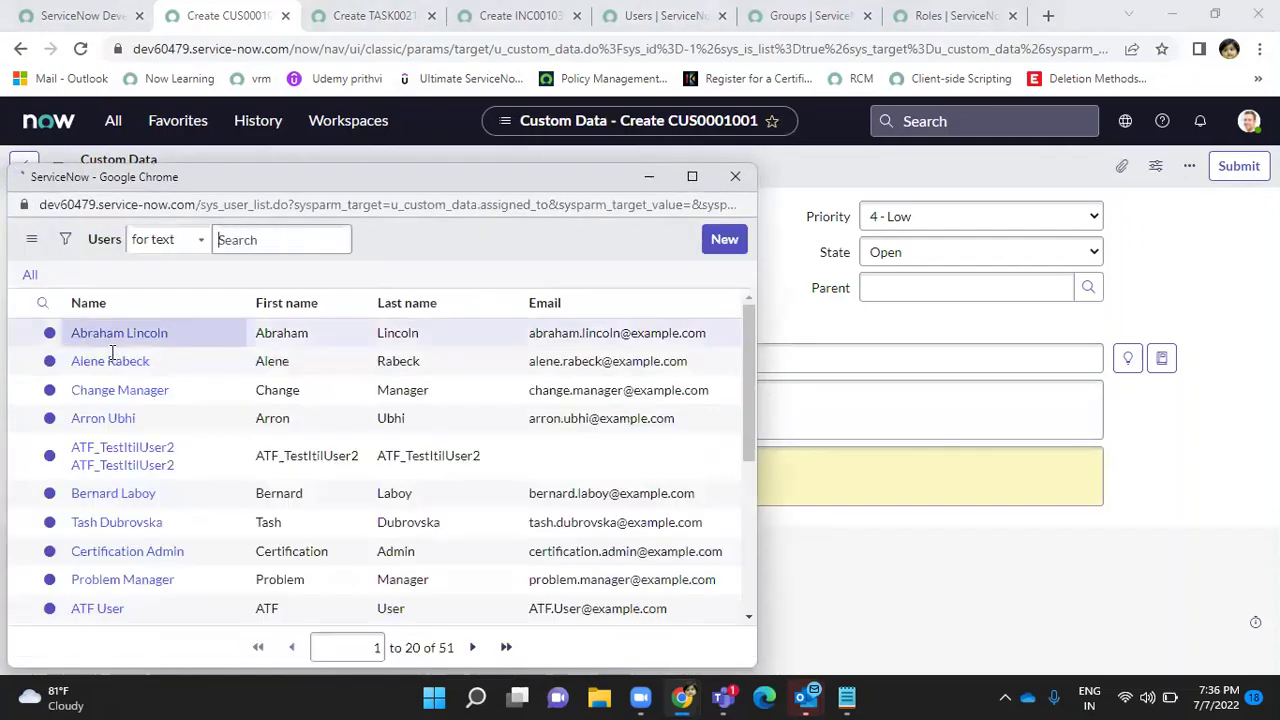
click(119, 378)
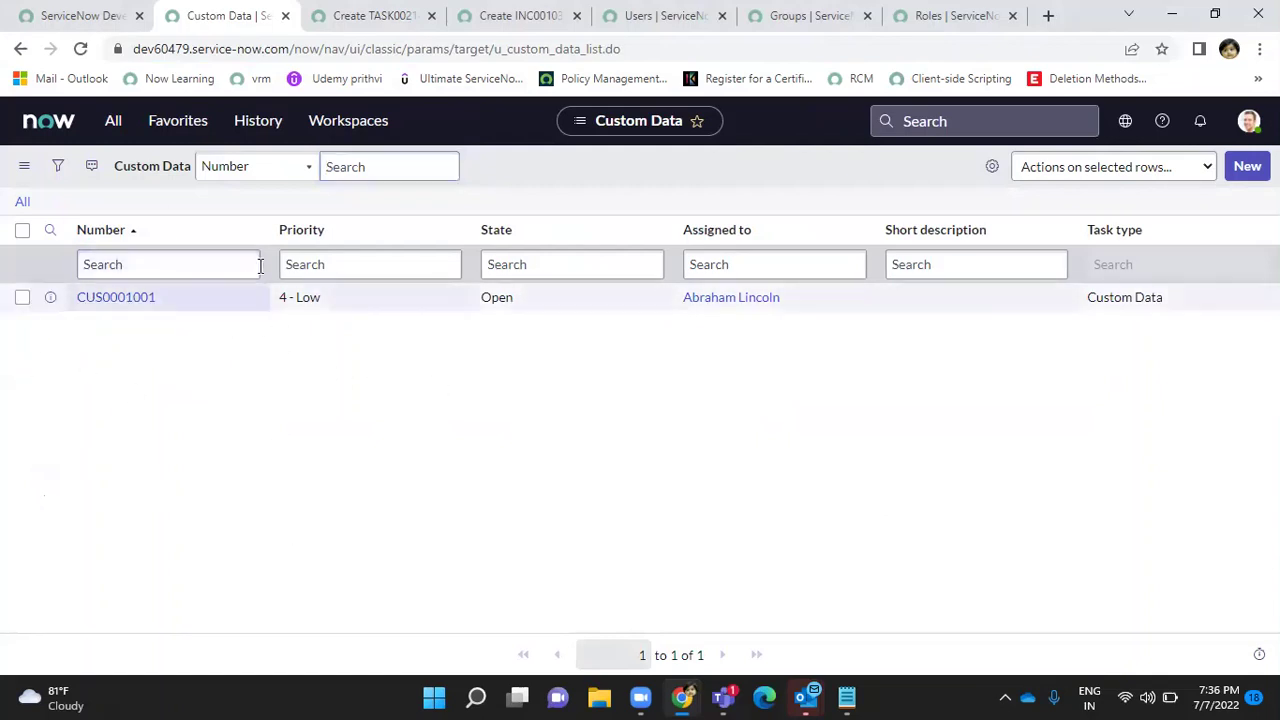
click(104, 300)
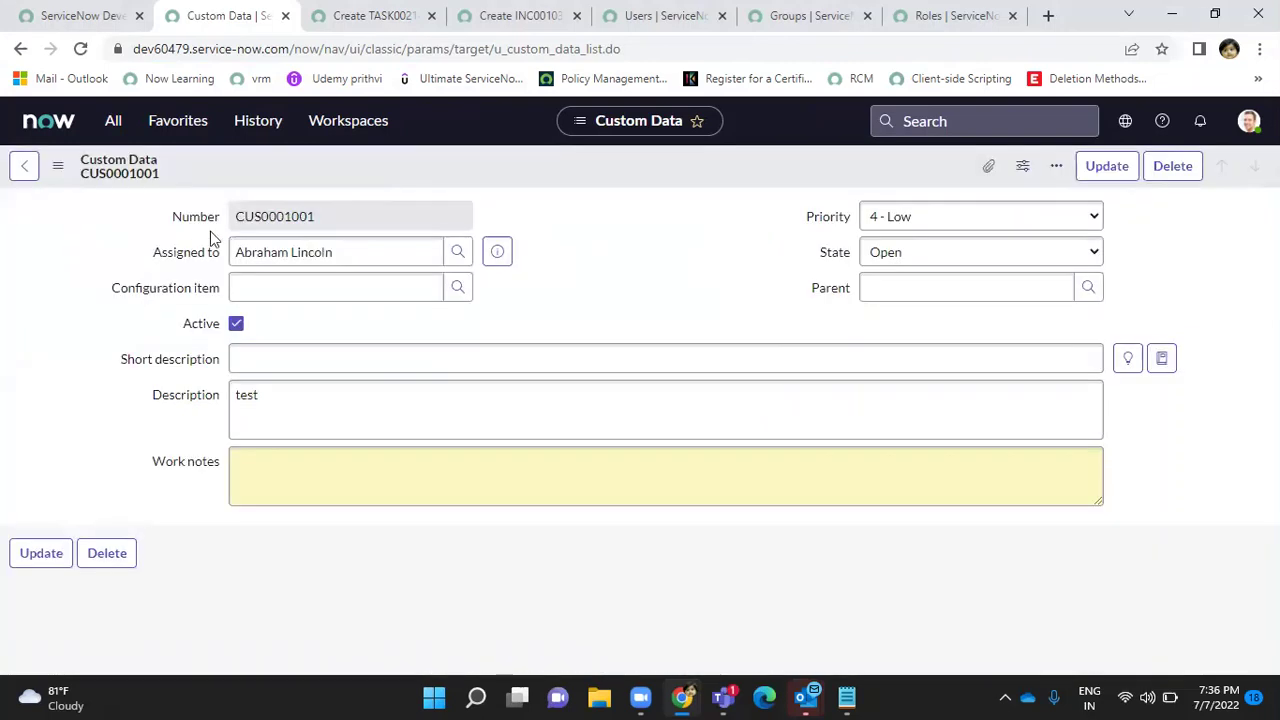
Search the application navigator for number and open Number Maintenance in a separate browser tab.
click(114, 121)
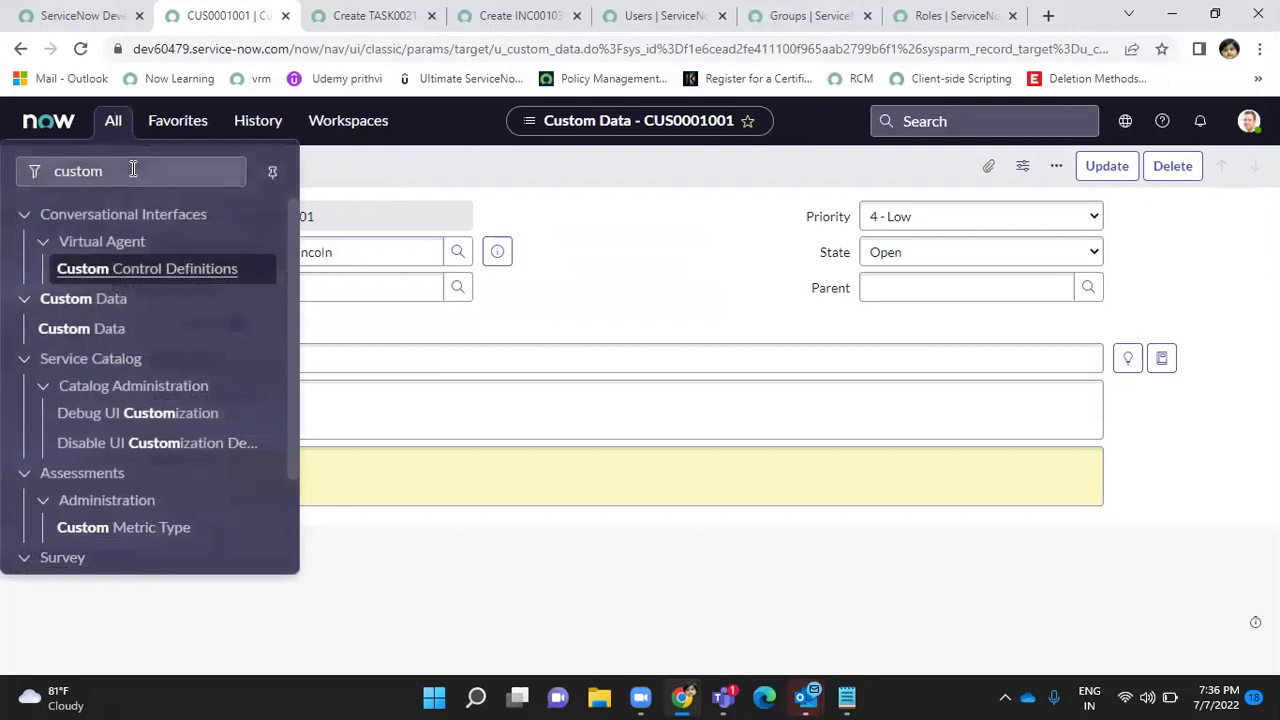
double_click(133, 170)
key(BackSpace)
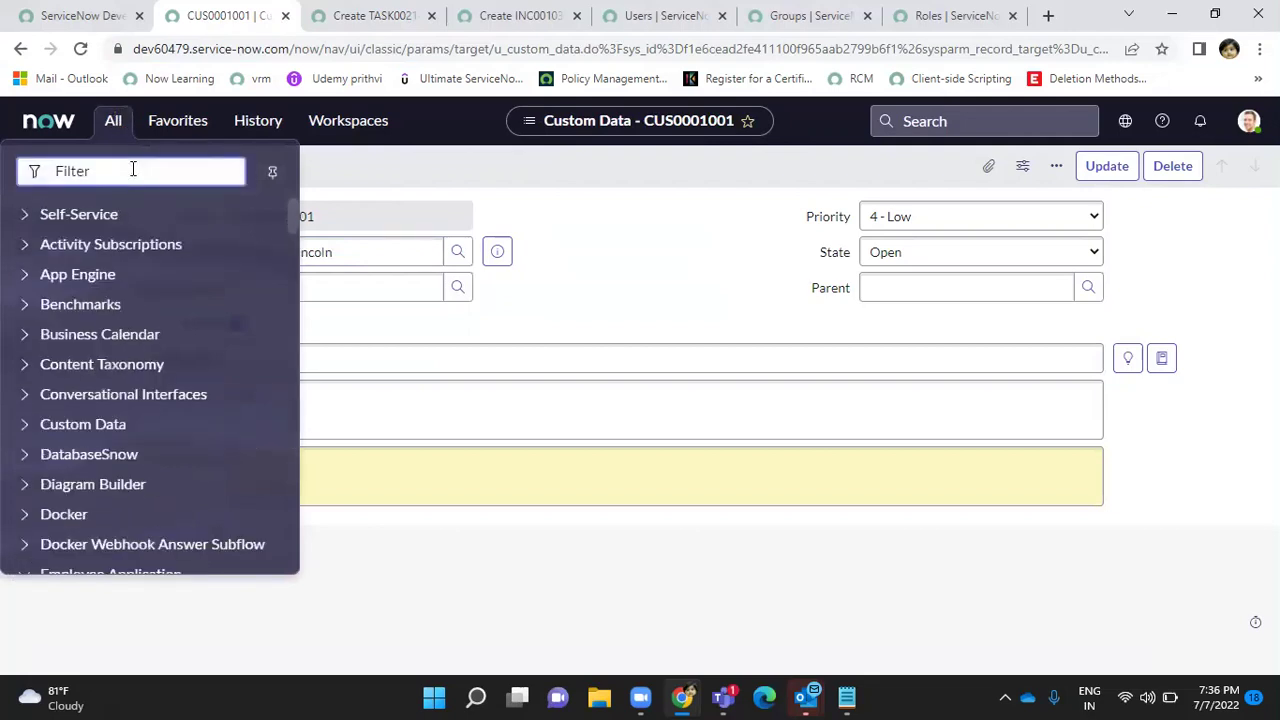
text(mu)
key(BackSpace)
key(BackSpace)
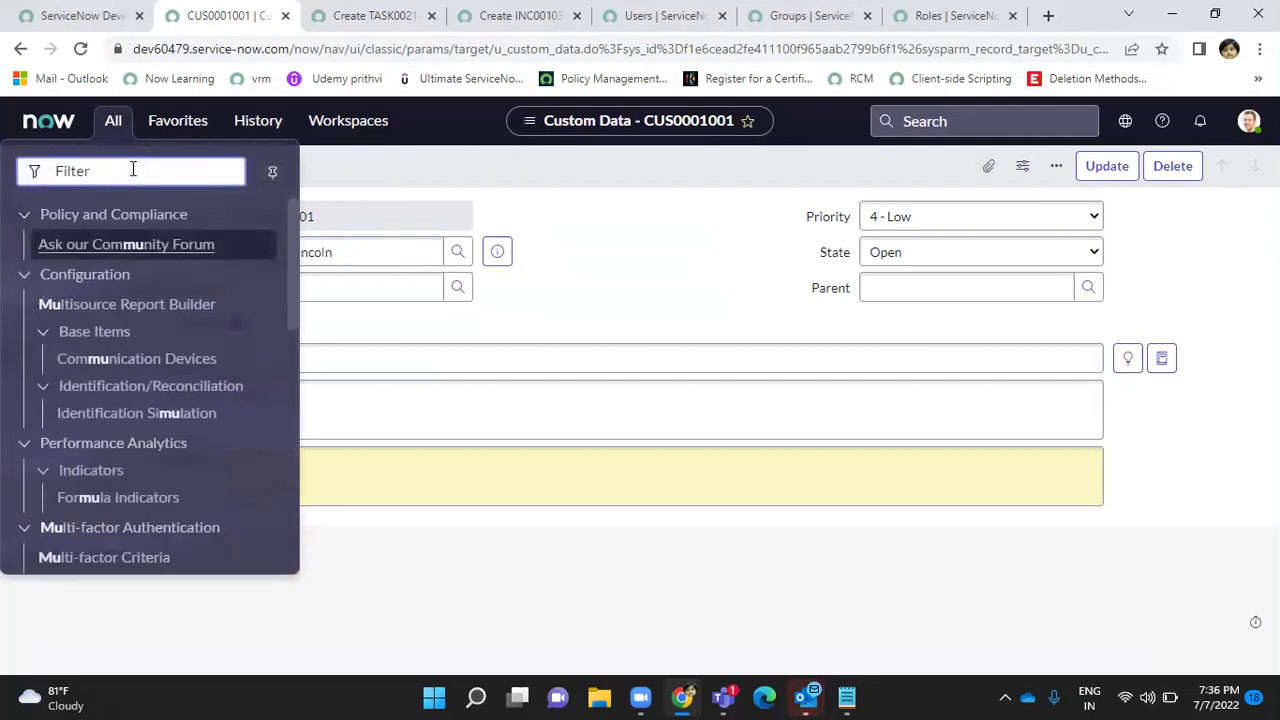
text(number)
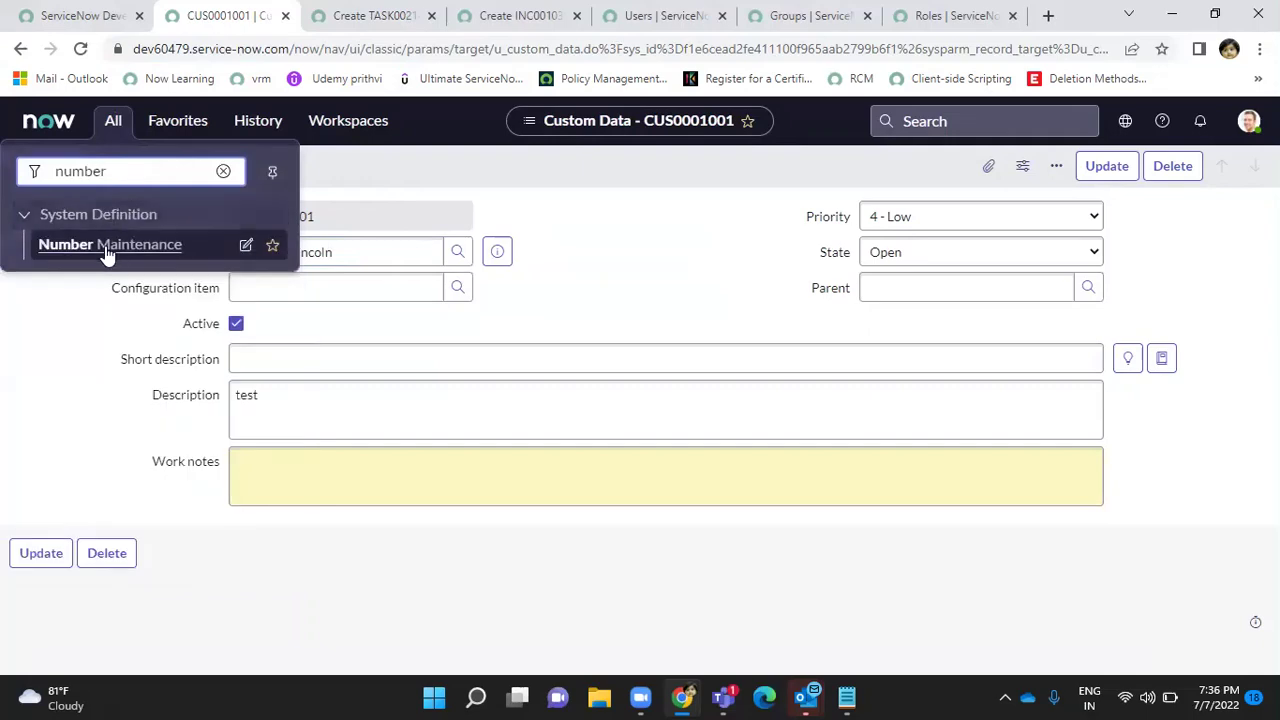
click(107, 252)
click(444, 15)
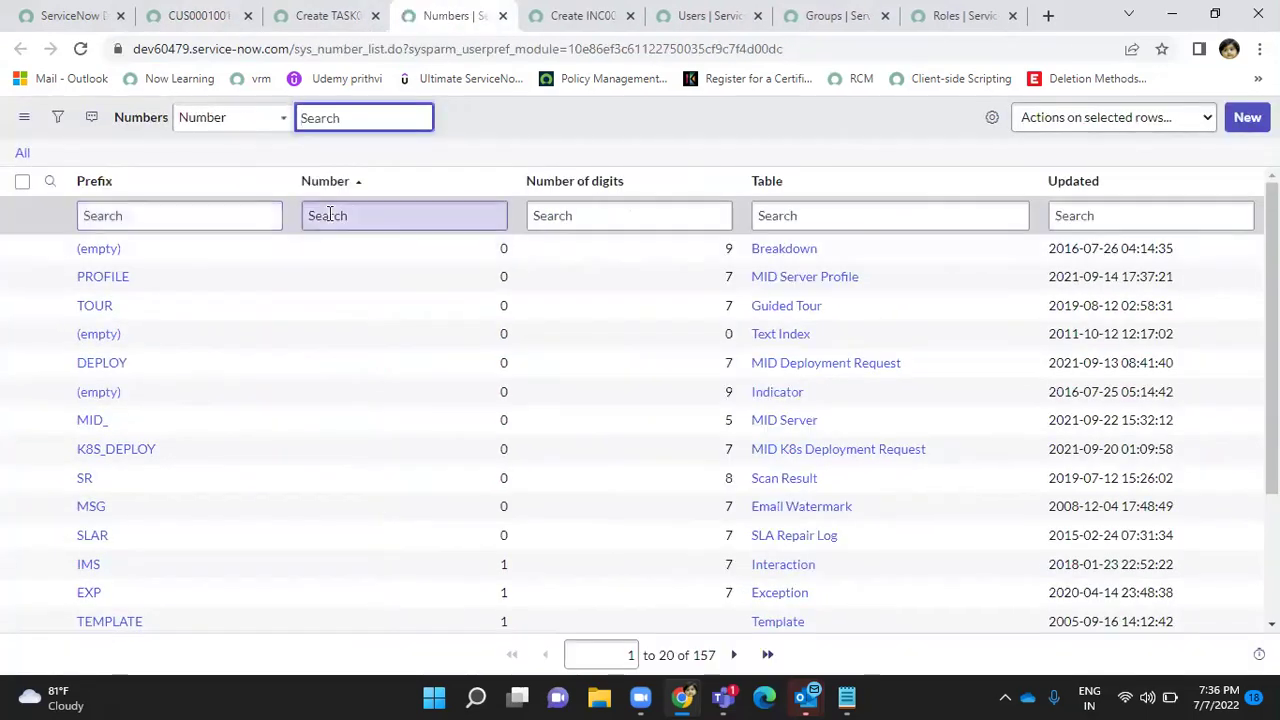
Filter the number records by the prefixes *cus and *inc, and examine the numbering settings of the matching tables.
click(208, 213)
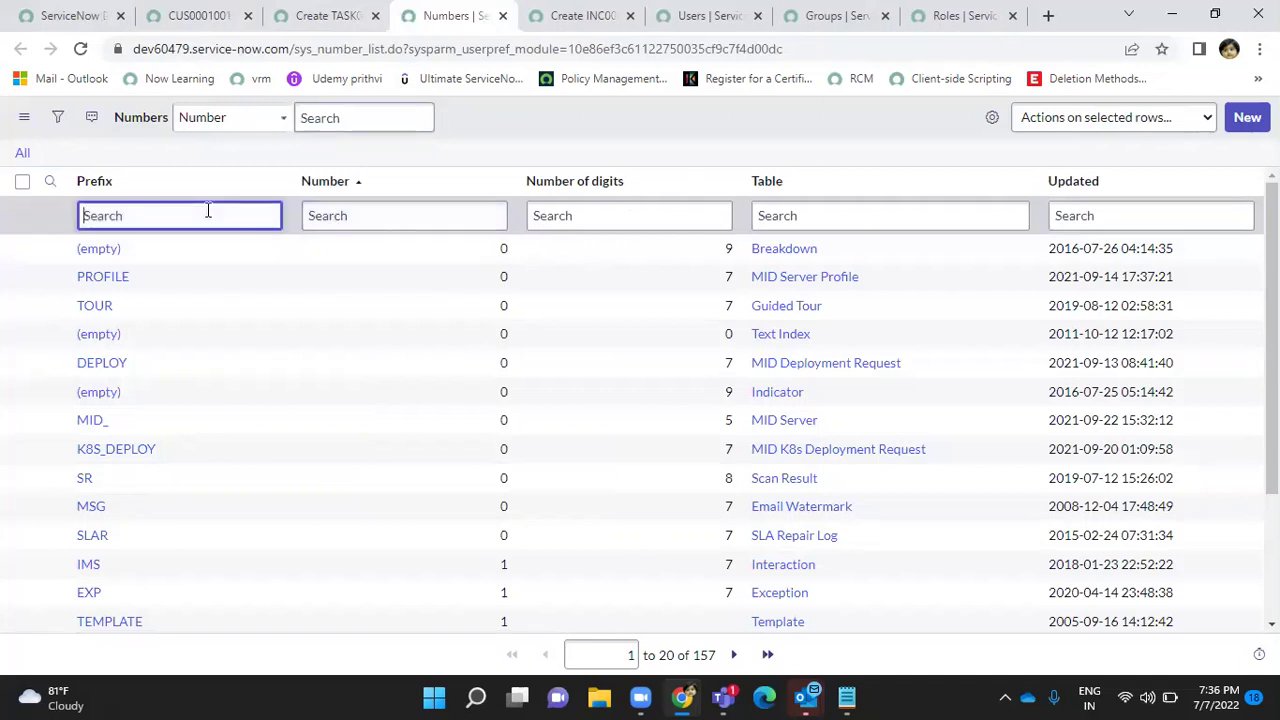
text(*cus)
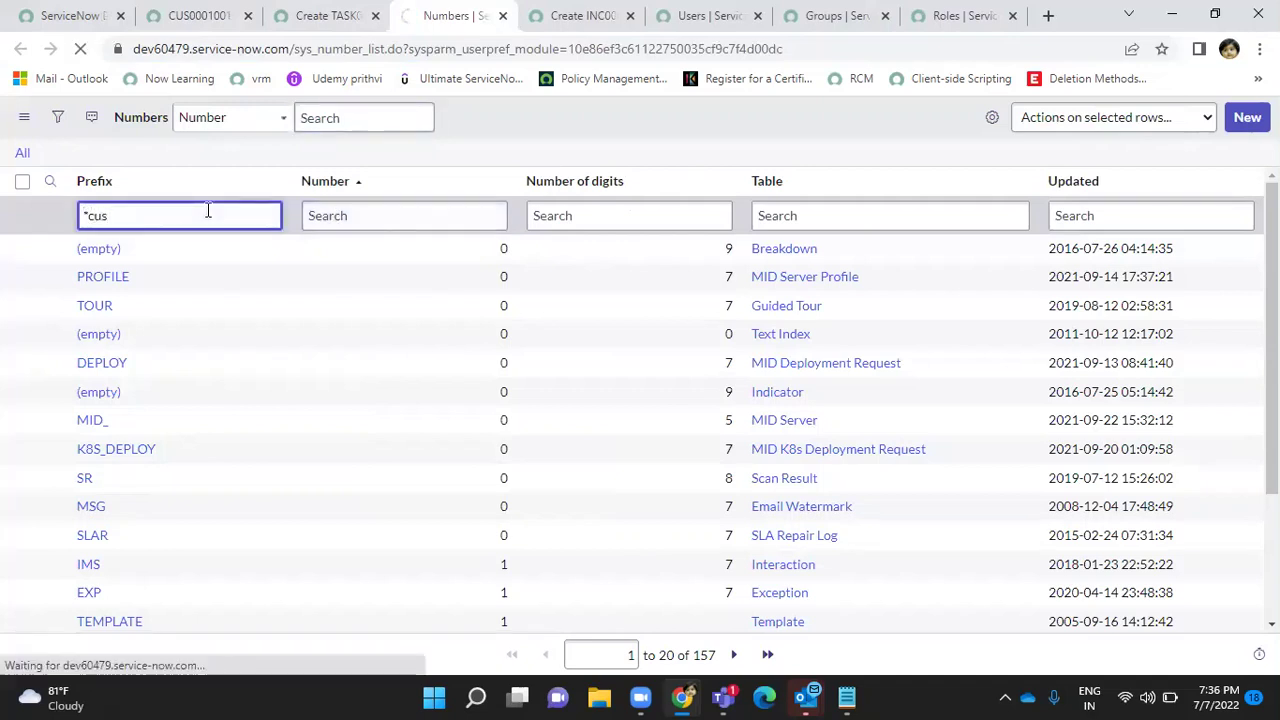
click(131, 222)
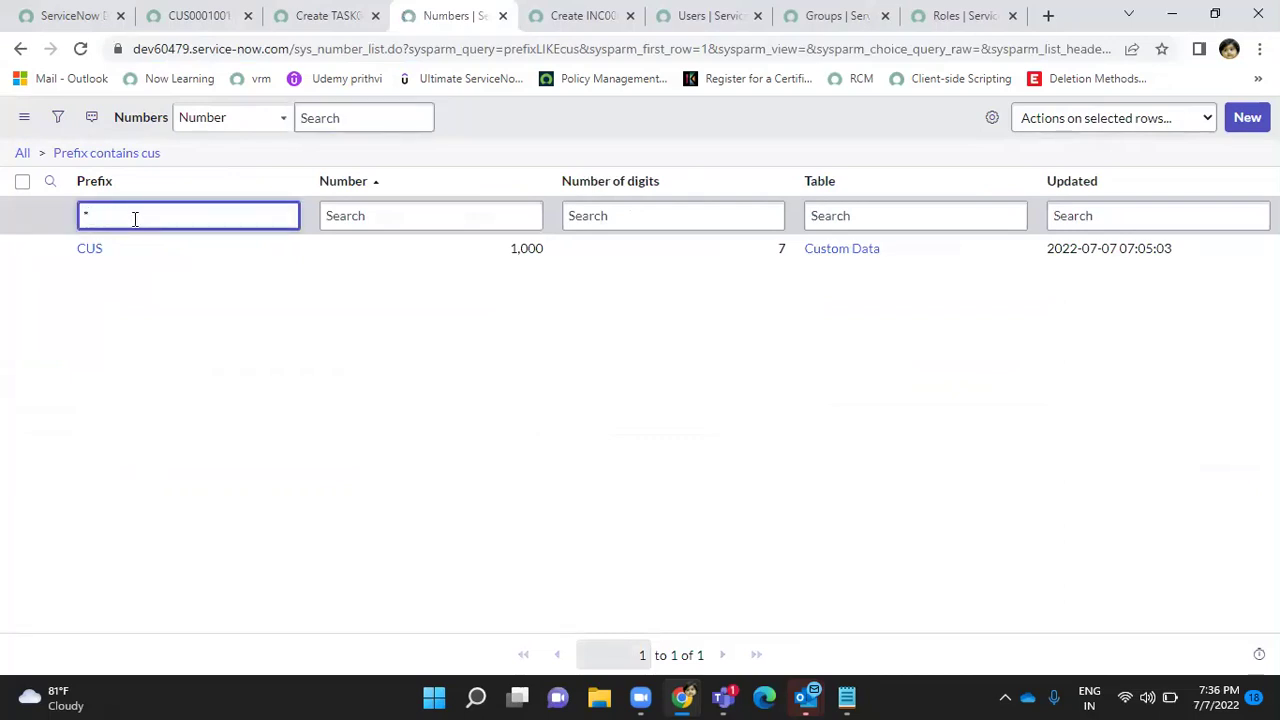
text(inc)
key(Return)
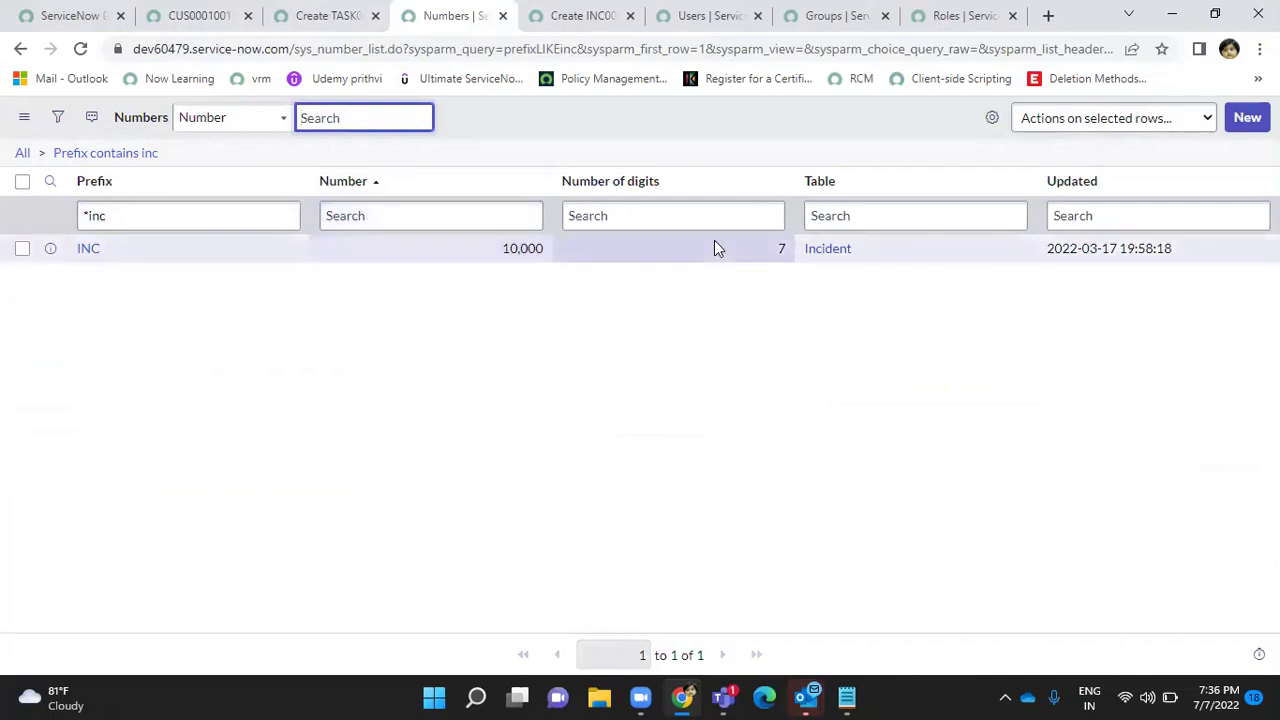
drag(766, 247, 817, 252)
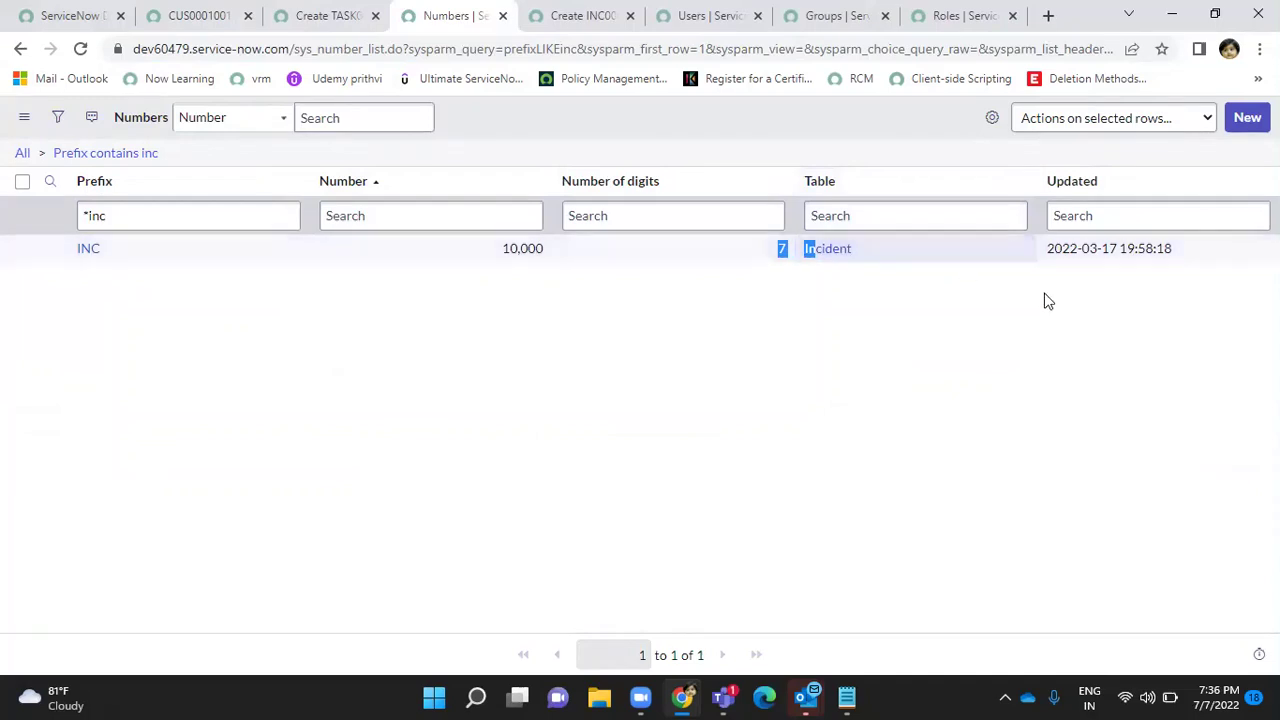
Return to the Custom Data record, search the navigator for tables, open the System Definition tables list and start a new table record.
click(200, 16)
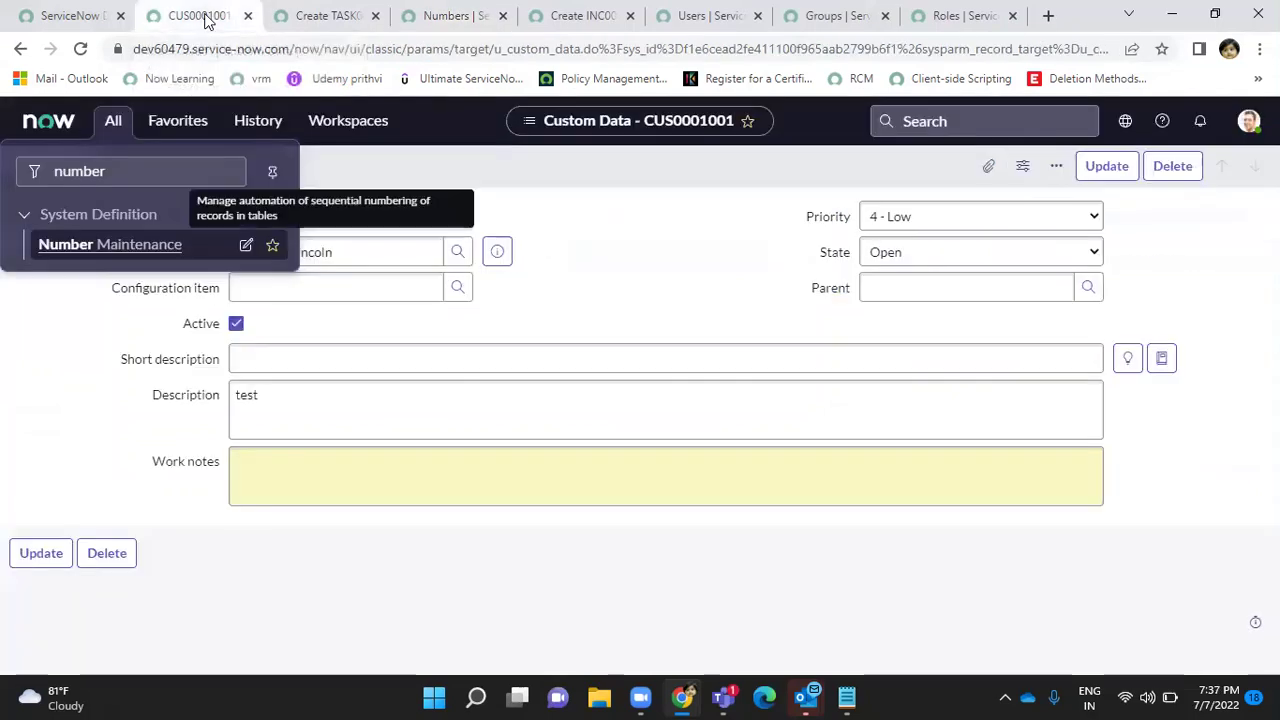
click(177, 170)
key(BackSpace)
key(BackSpace)
key(BackSpace)
key(BackSpace)
key(BackSpace)
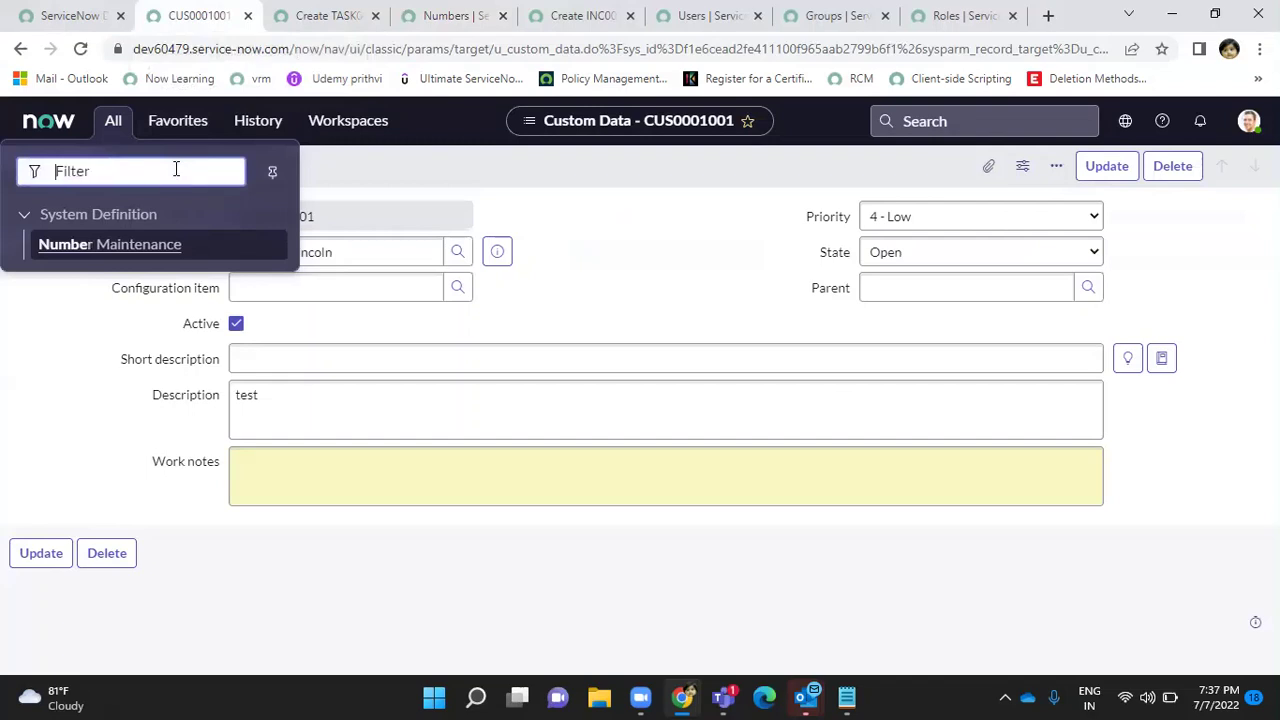
text(t)
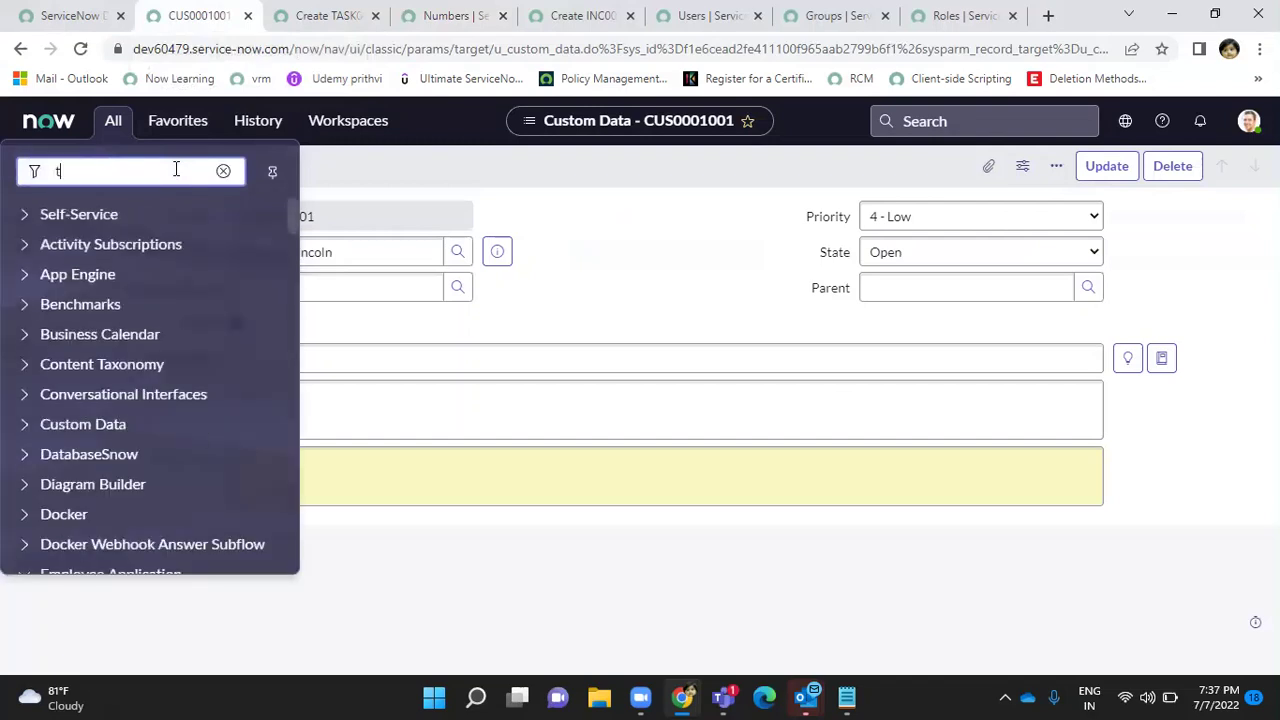
text(ables)
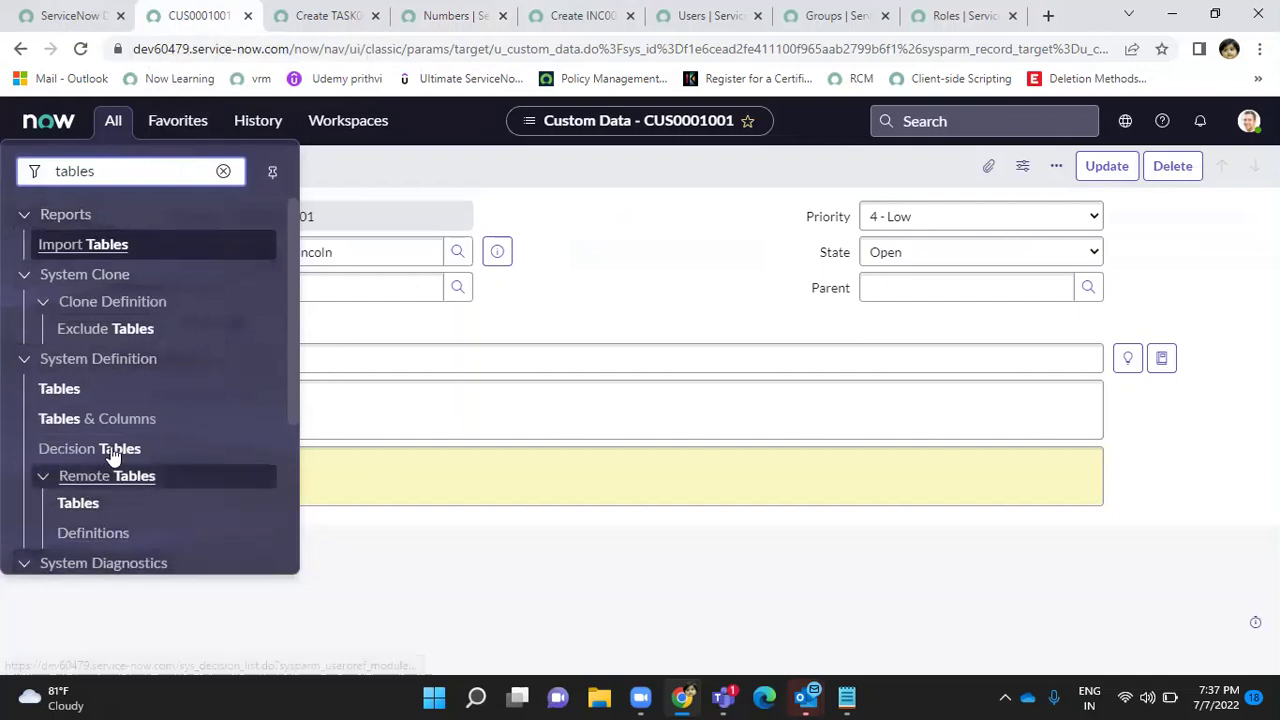
click(58, 390)
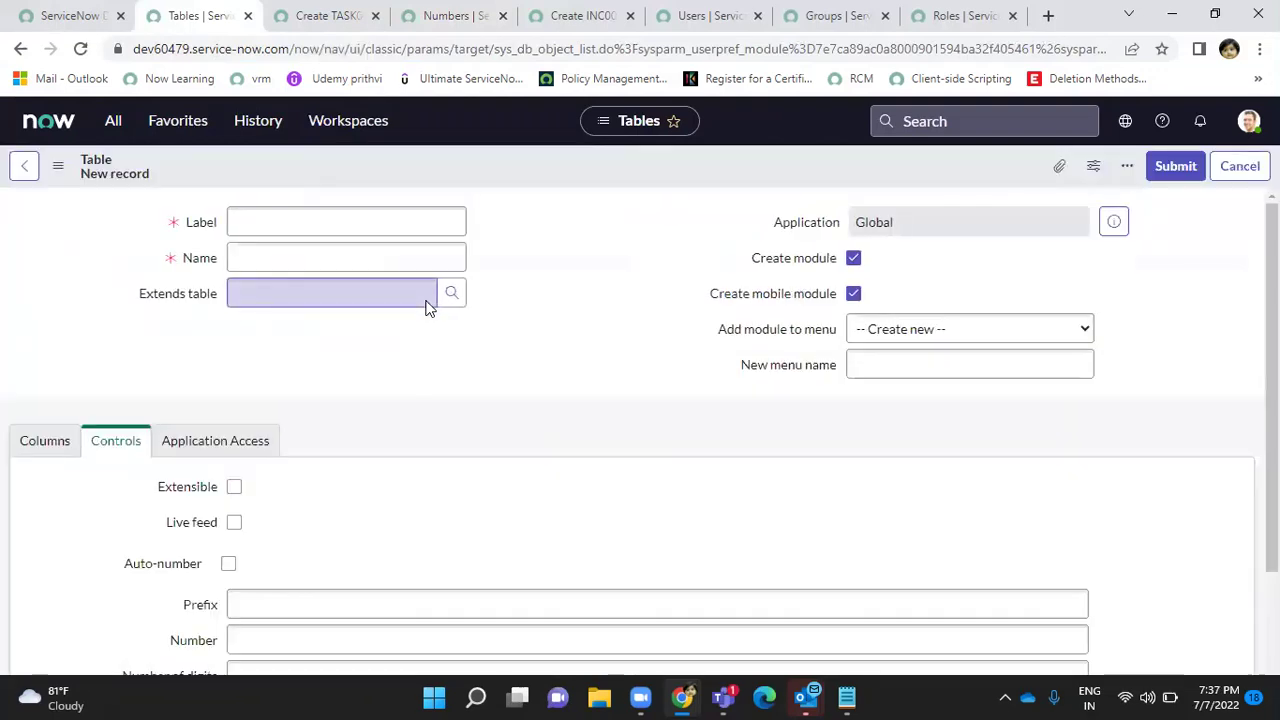
Label the new table unique data and let its name and menu name fill in from the label.
click(285, 222)
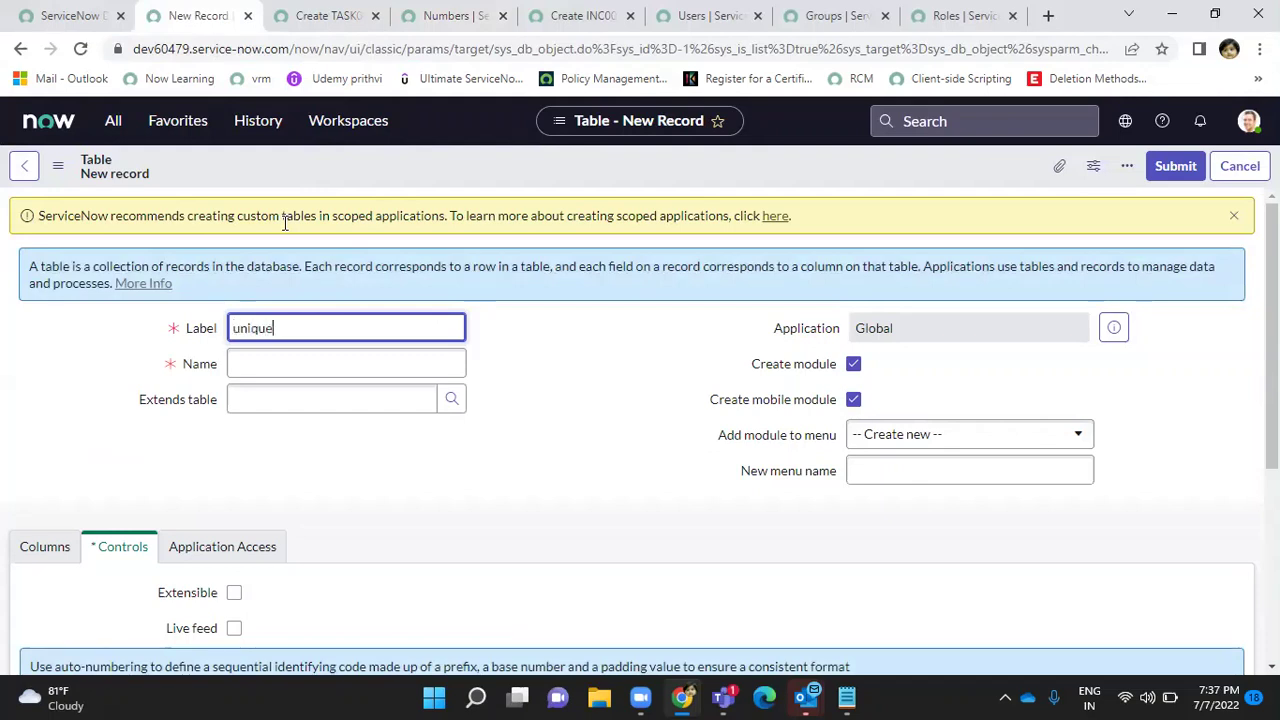
text(data)
click(380, 346)
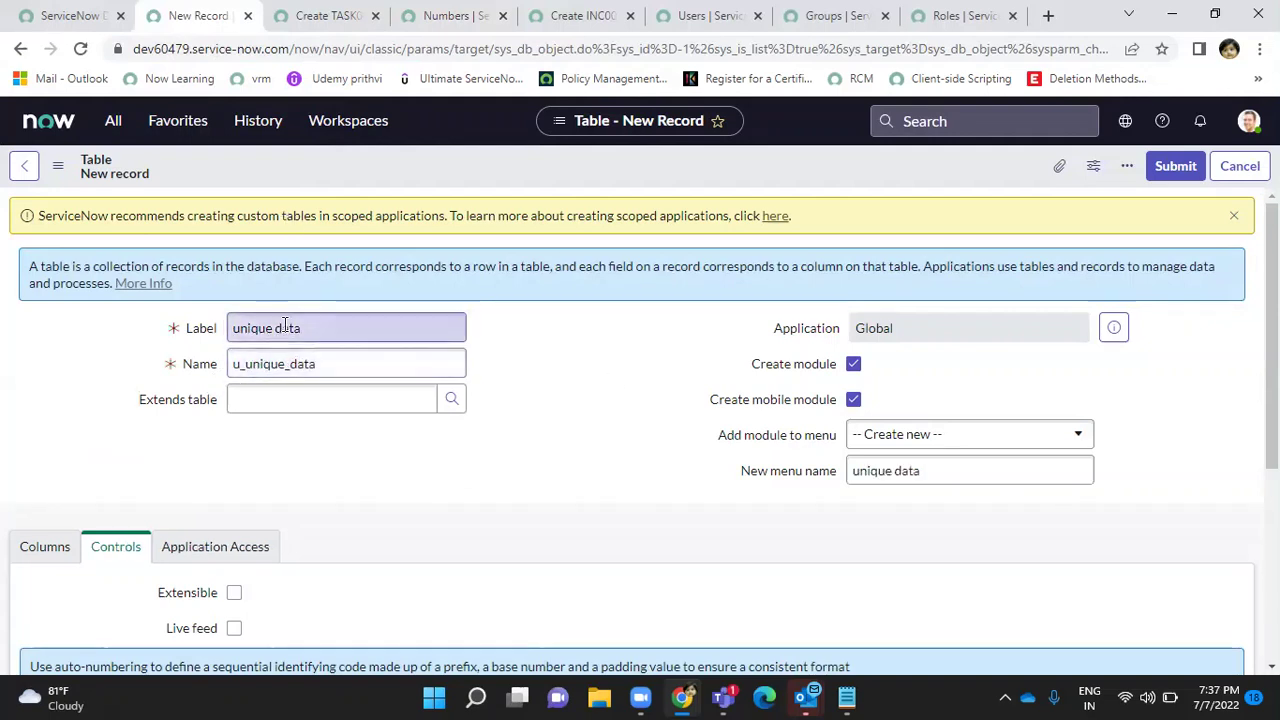
Review the new table's generated name, control options and user role.
click(264, 364)
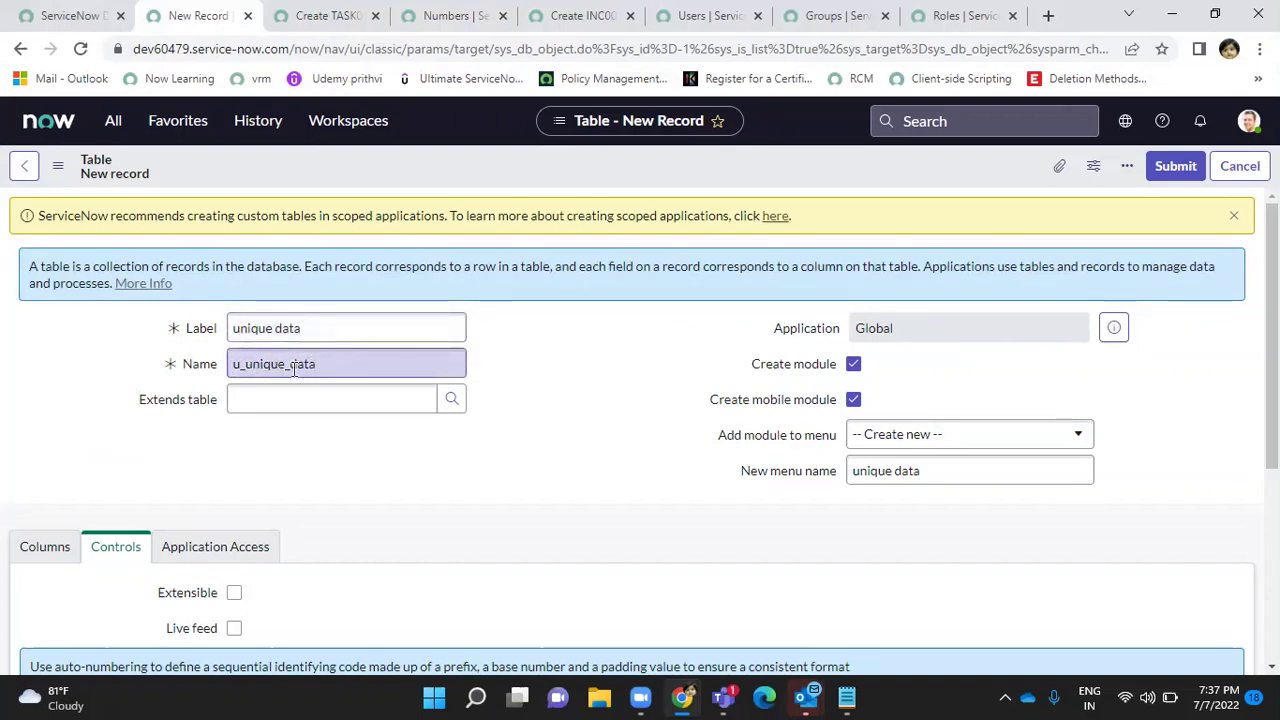
double_click(270, 366)
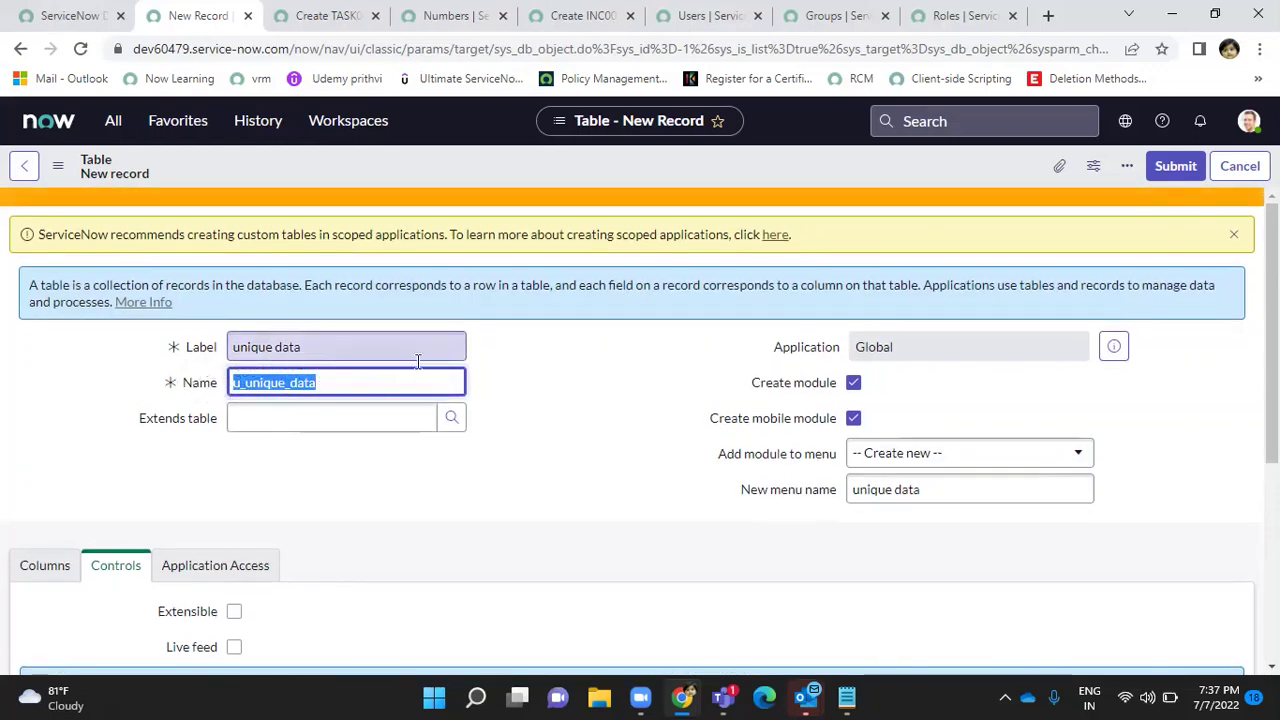
scroll(314, 414, down, 3)
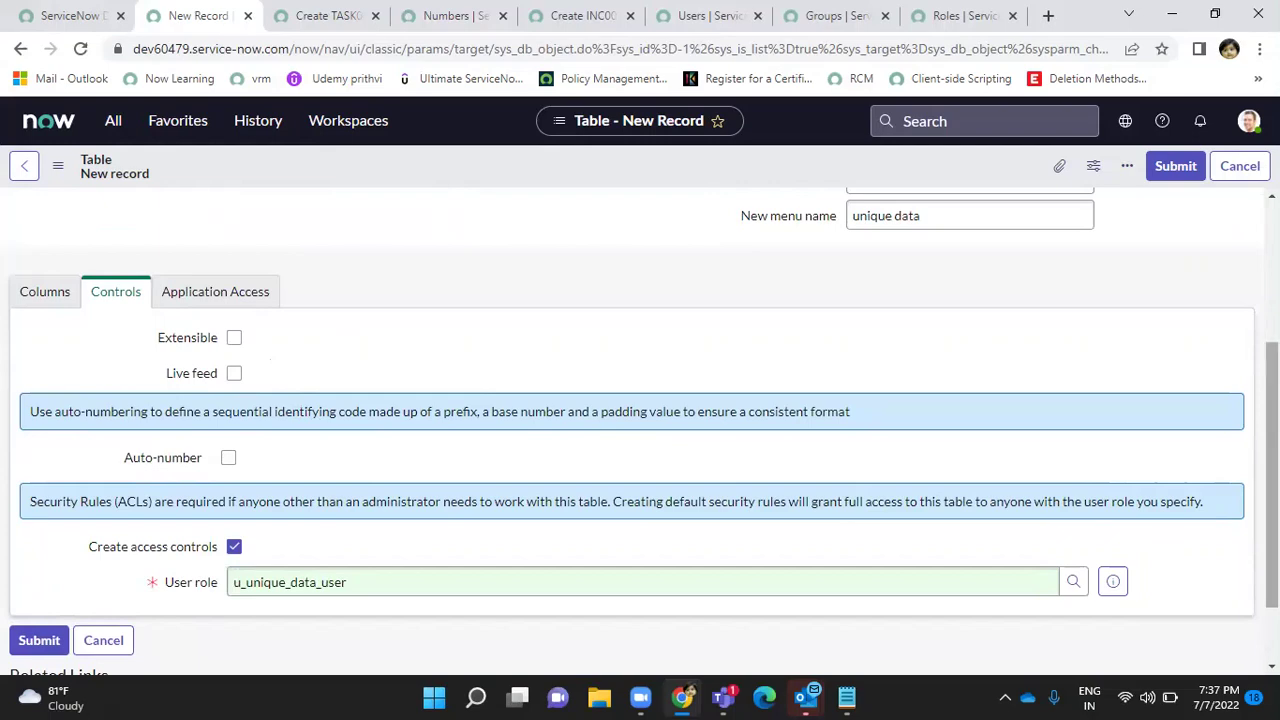
scroll(463, 456, up, 3)
click(463, 456)
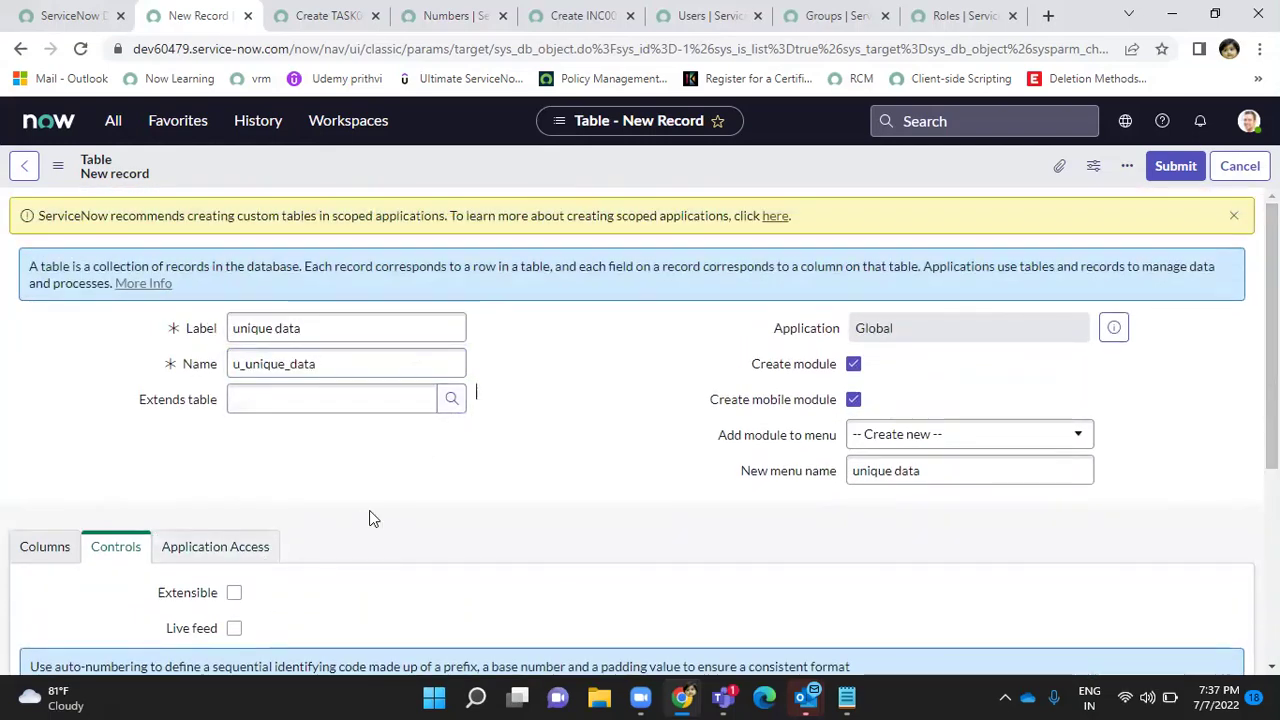
Look up the table to extend and choose Custom Data as the parent of the new table.
click(453, 400)
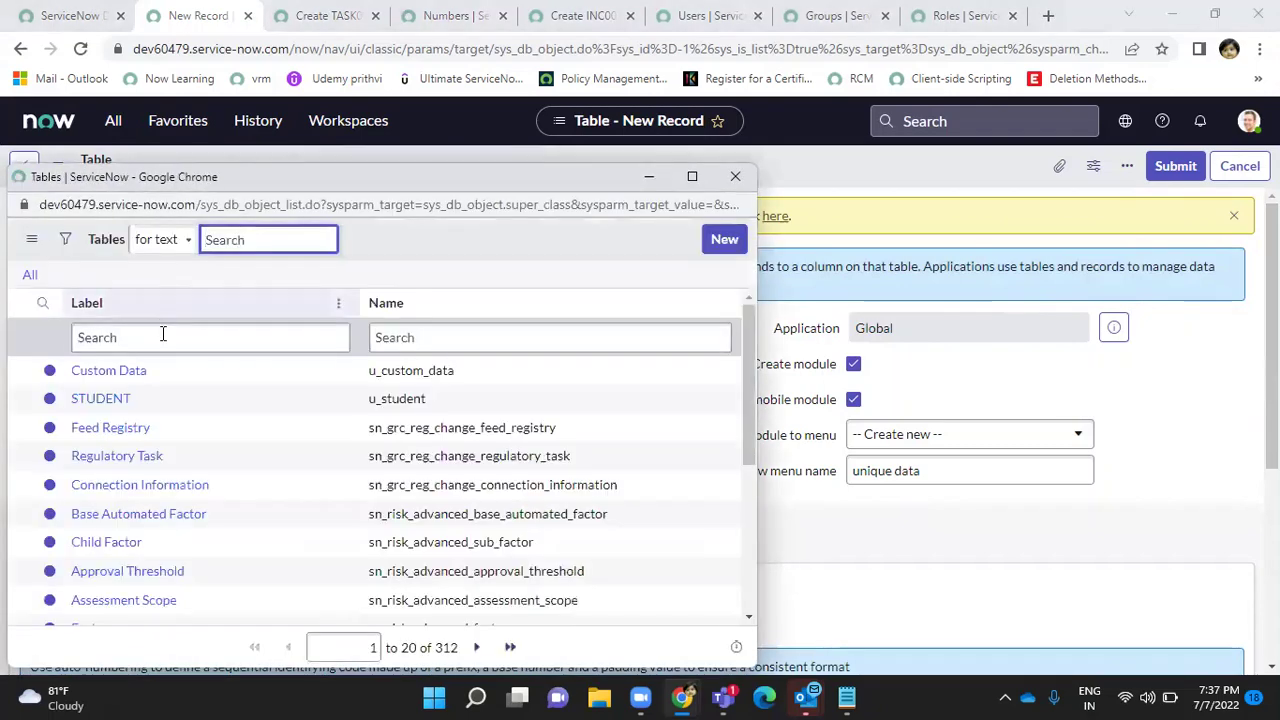
click(163, 337)
click(115, 371)
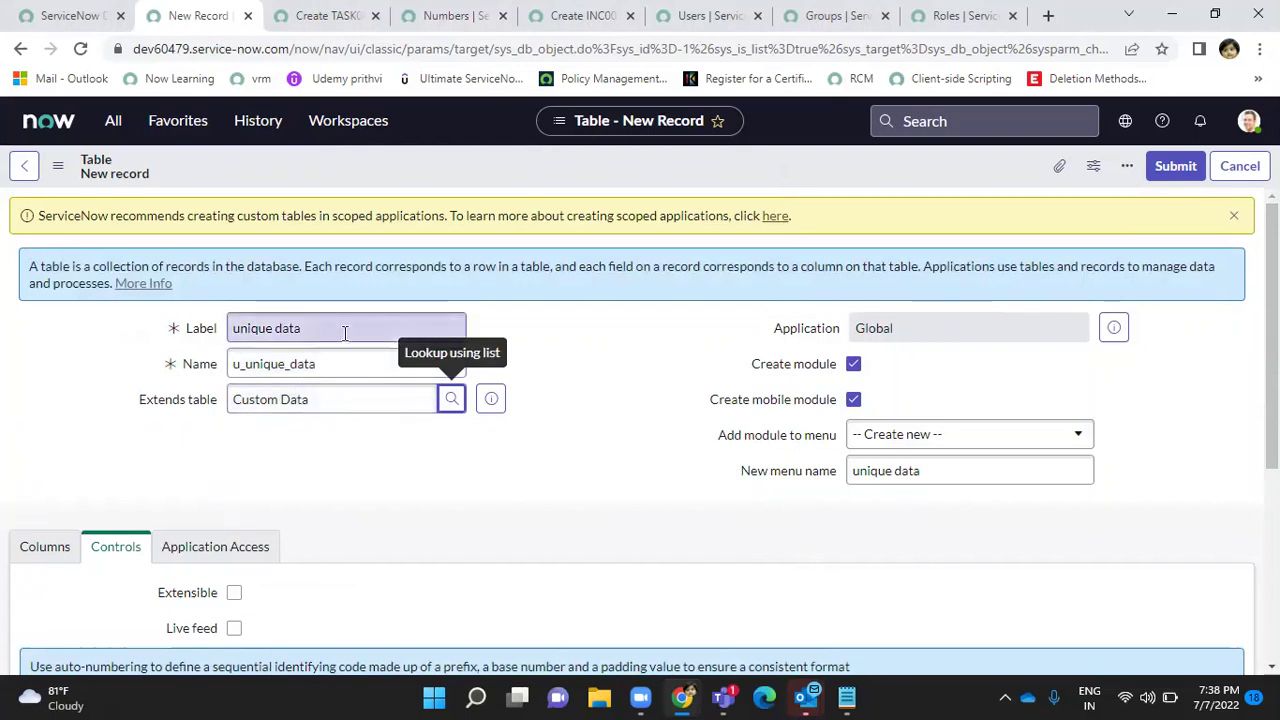
Clear the Custom Data entry so the new table extends no other table.
click(318, 400)
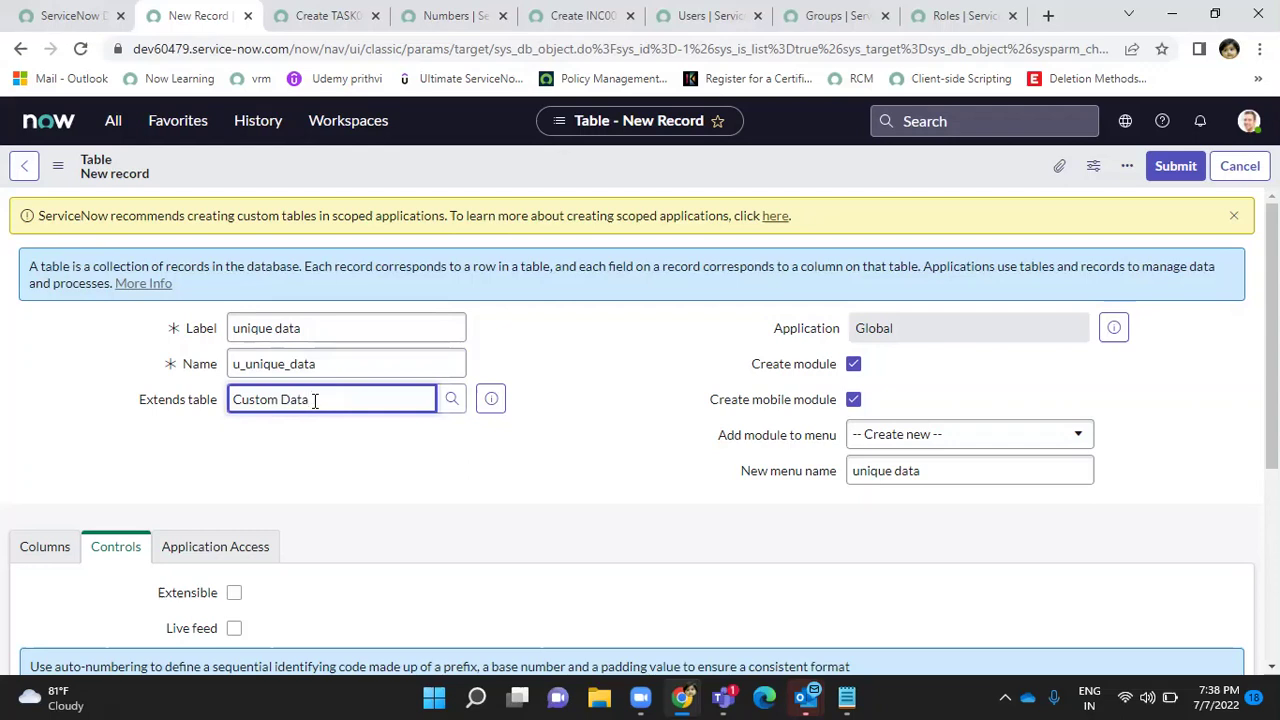
key(BackSpace)
key(BackSpace)
key(BackSpace)
key(BackSpace)
key(BackSpace)
key(BackSpace)
key(BackSpace)
key(BackSpace)
key(BackSpace)
key(BackSpace)
click(476, 398)
Turn on auto-numbering for the unique data table with its default prefix and digits, and submit the table.
scroll(476, 391, down, 1)
scroll(476, 460, down, 1)
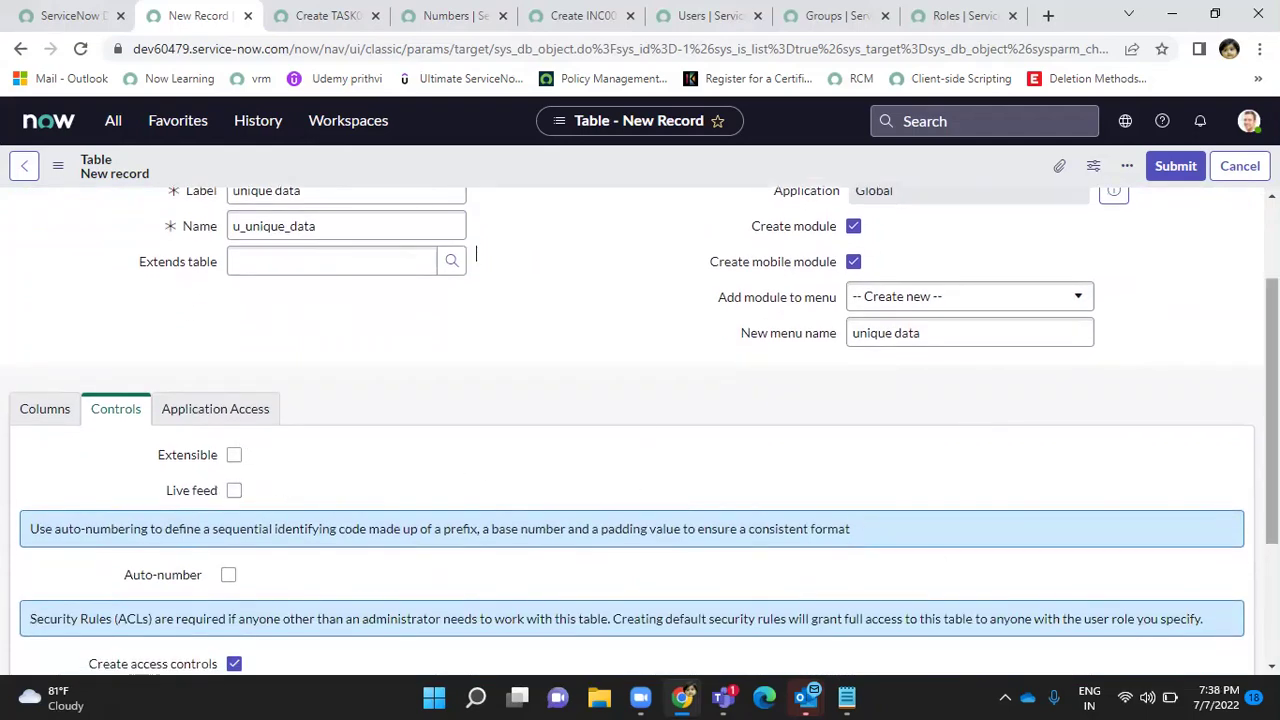
scroll(476, 254, down, 1)
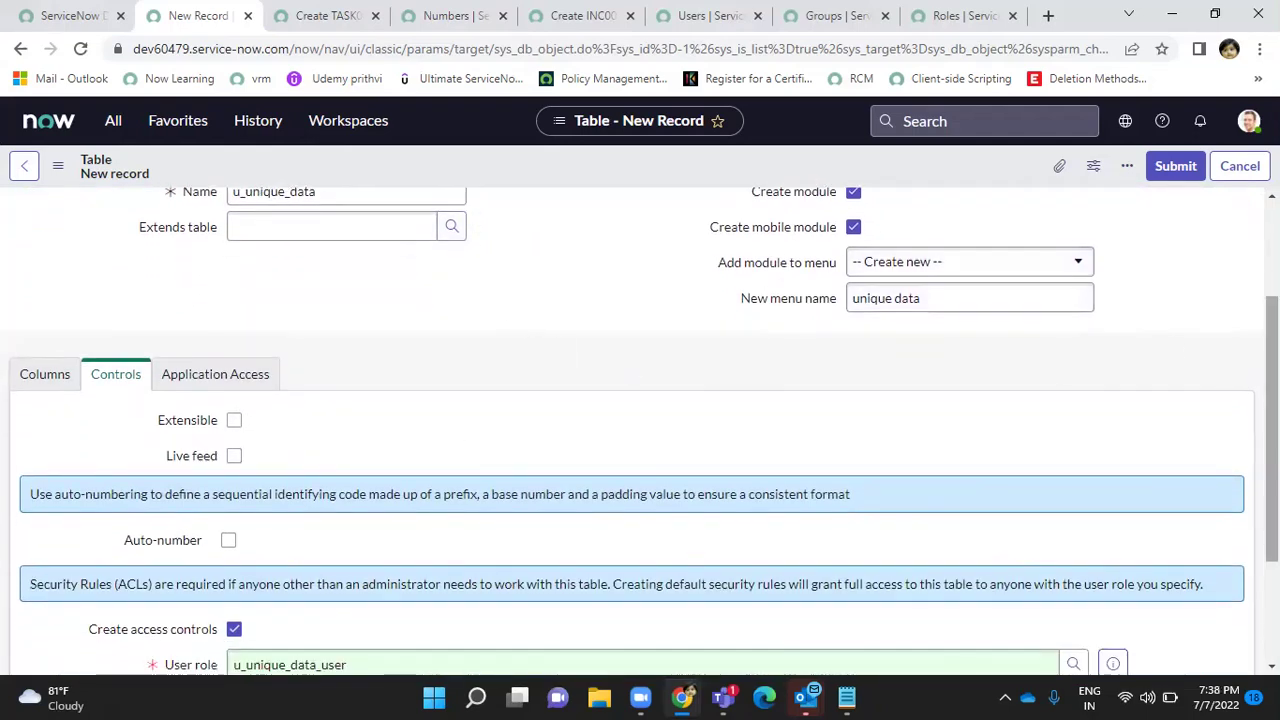
scroll(536, 407, up, 3)
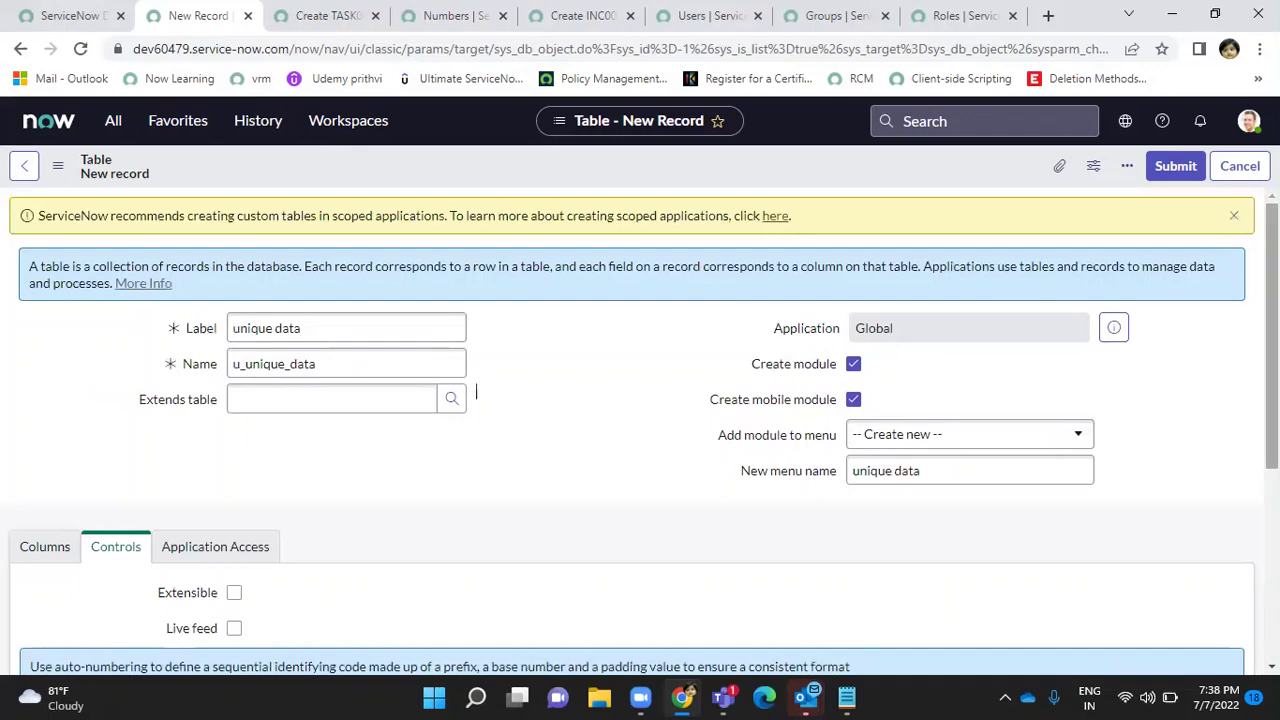
scroll(476, 393, down, 2)
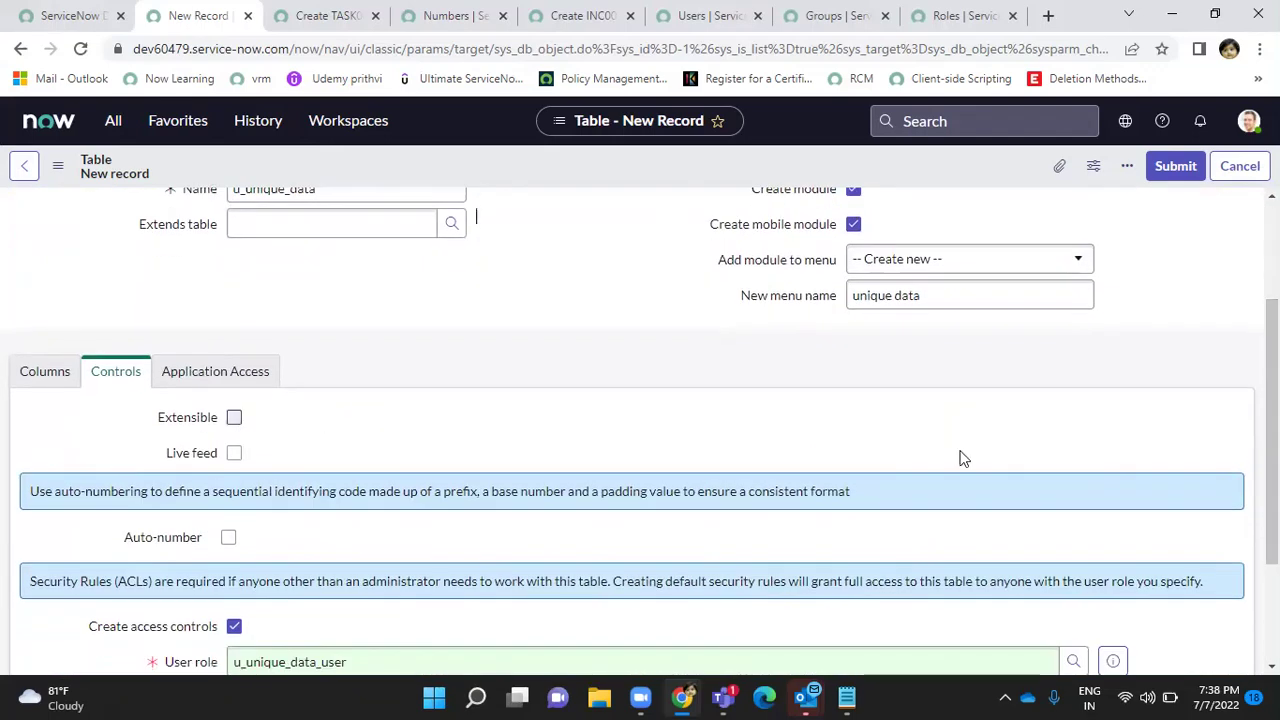
scroll(476, 216, down, 2)
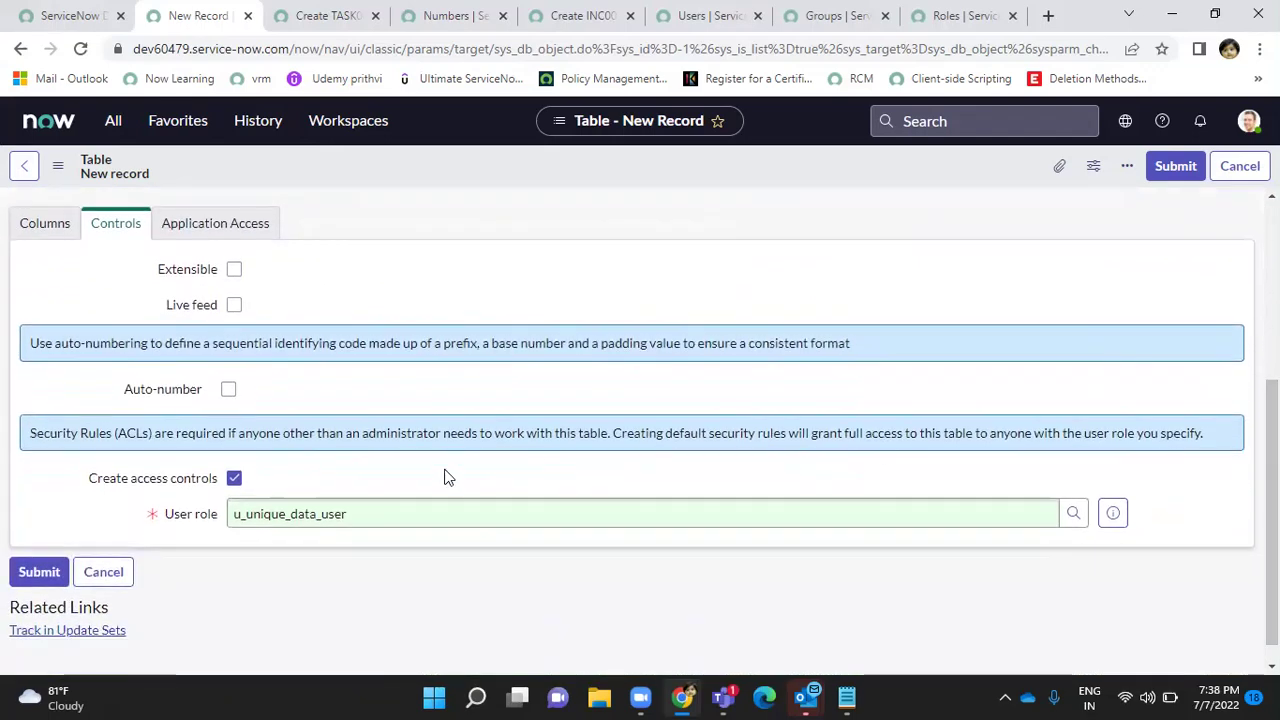
click(229, 390)
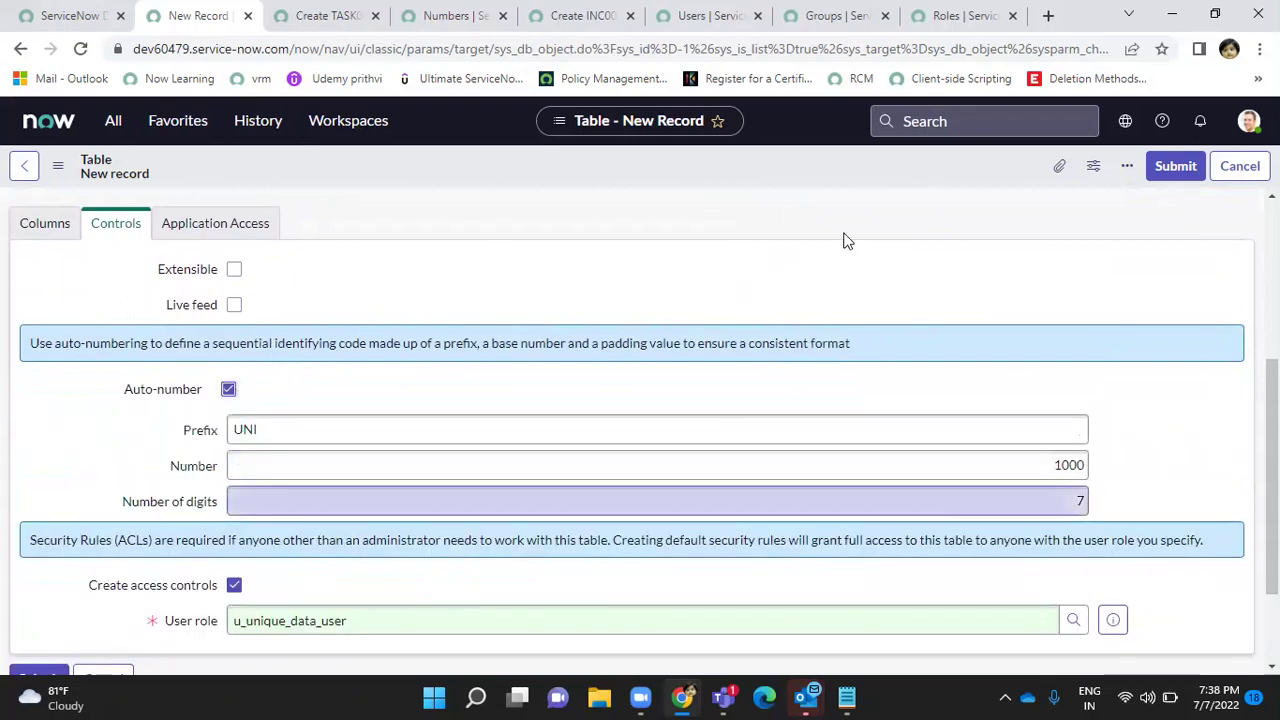
scroll(1190, 188, up, 4)
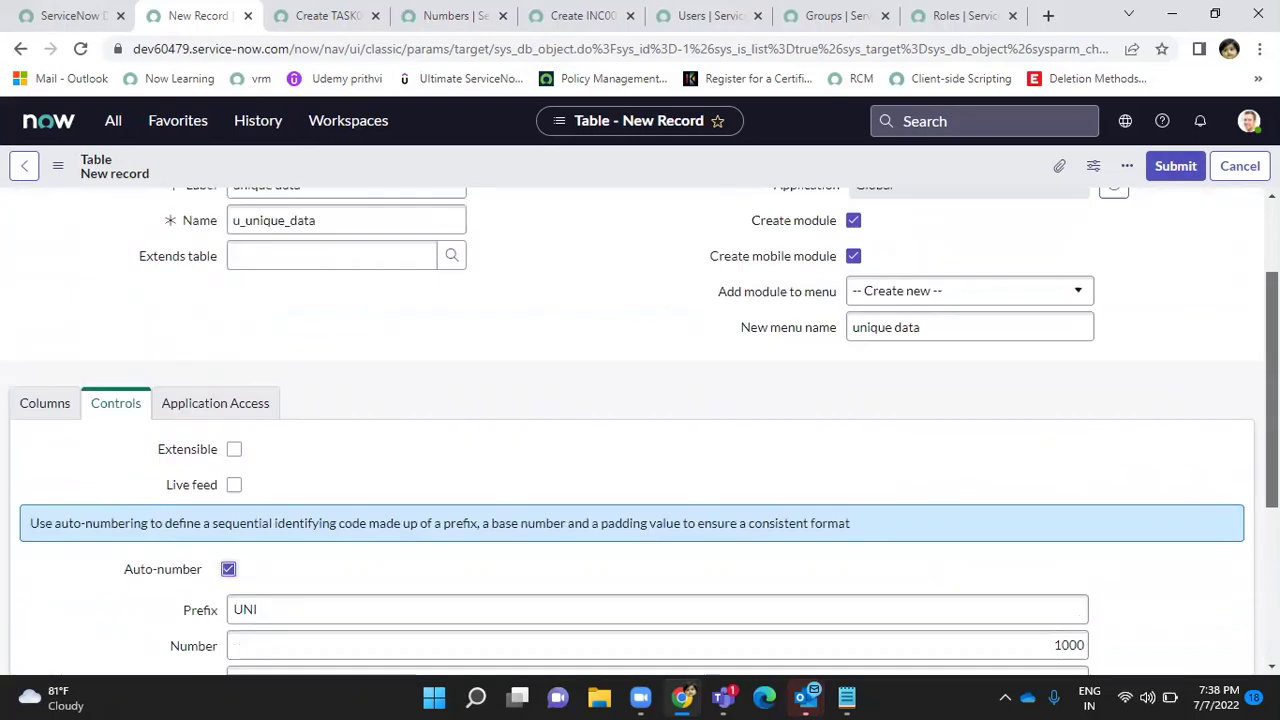
click(1168, 167)
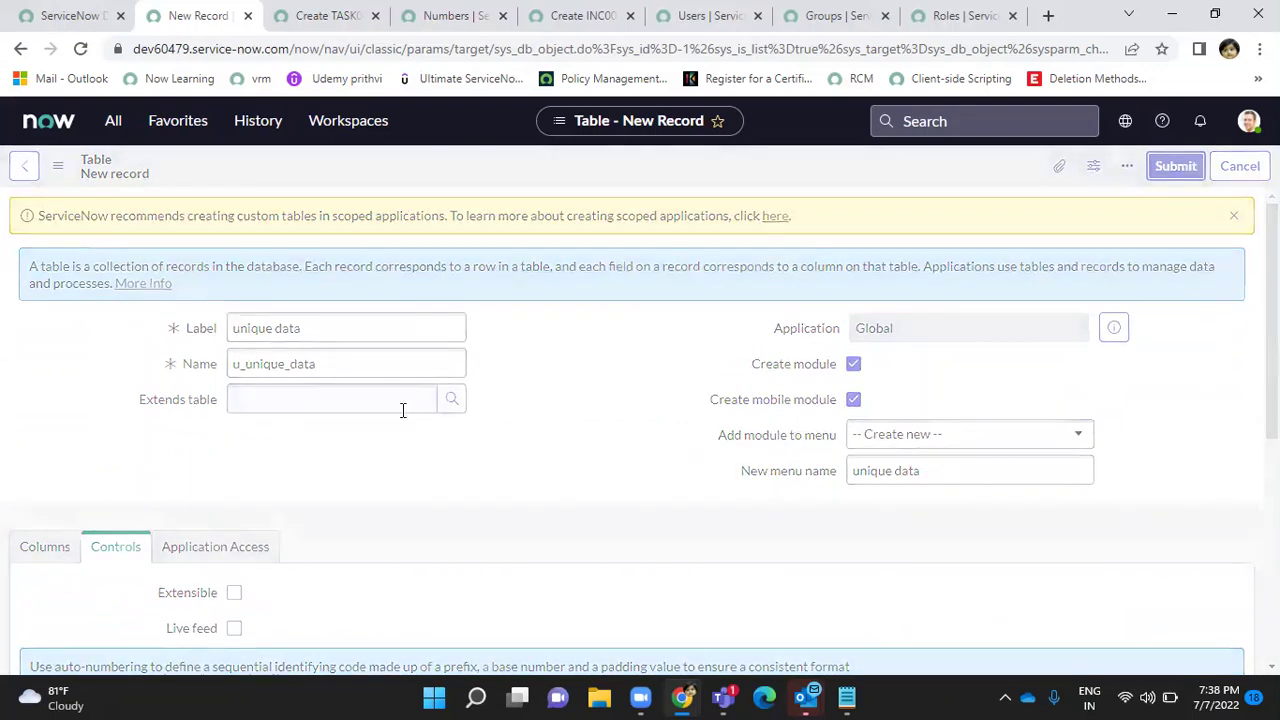
Reload the tables page once the submission completes, filter the navigator by uniqu and open the unique data list.
click(88, 57)
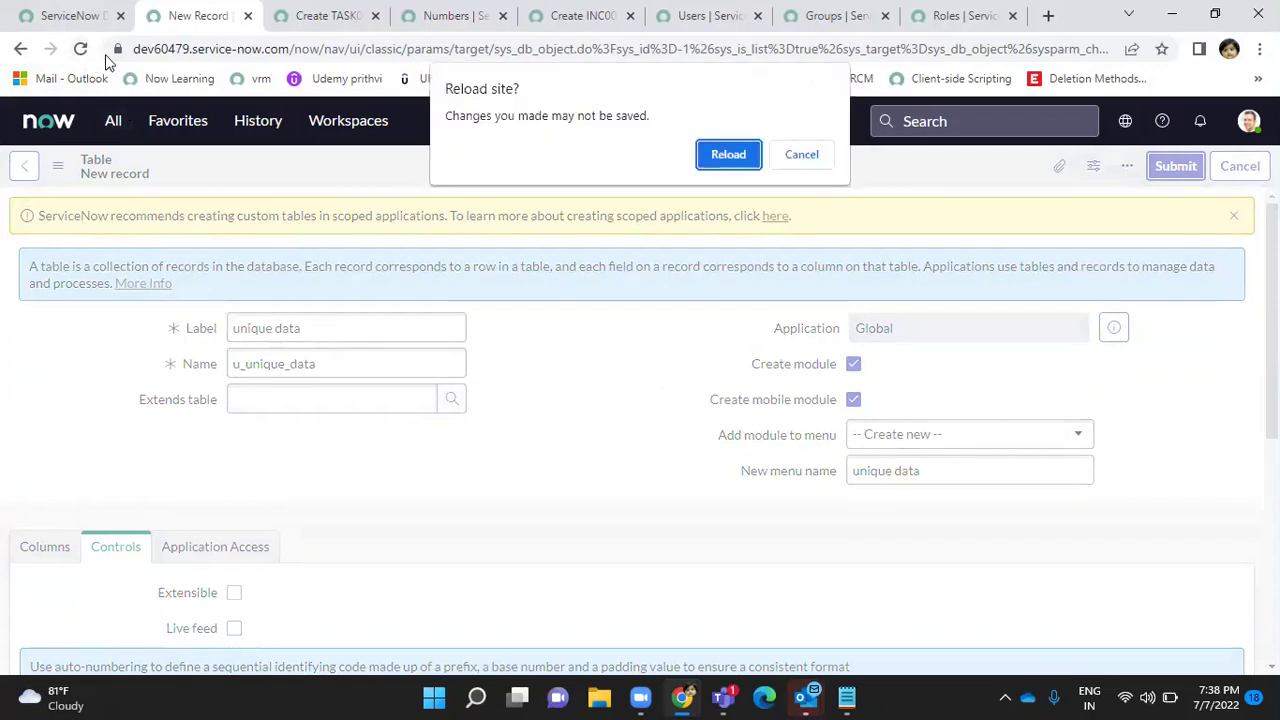
click(806, 163)
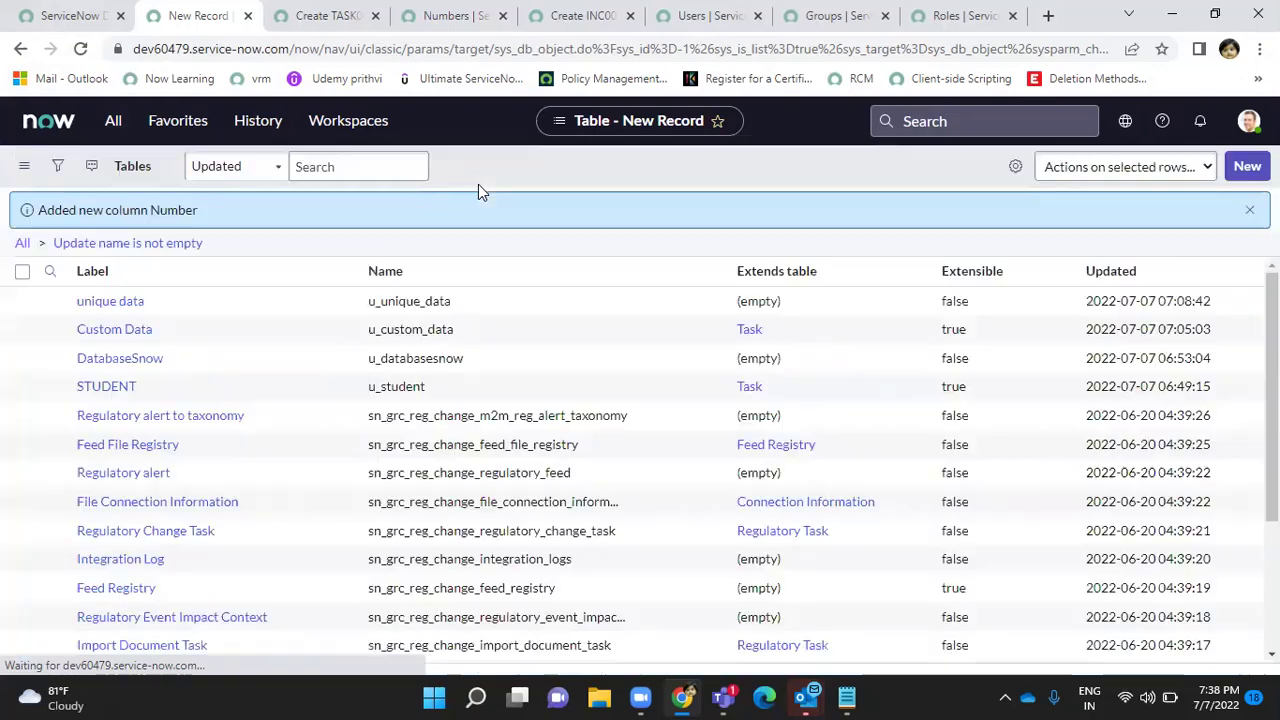
click(80, 48)
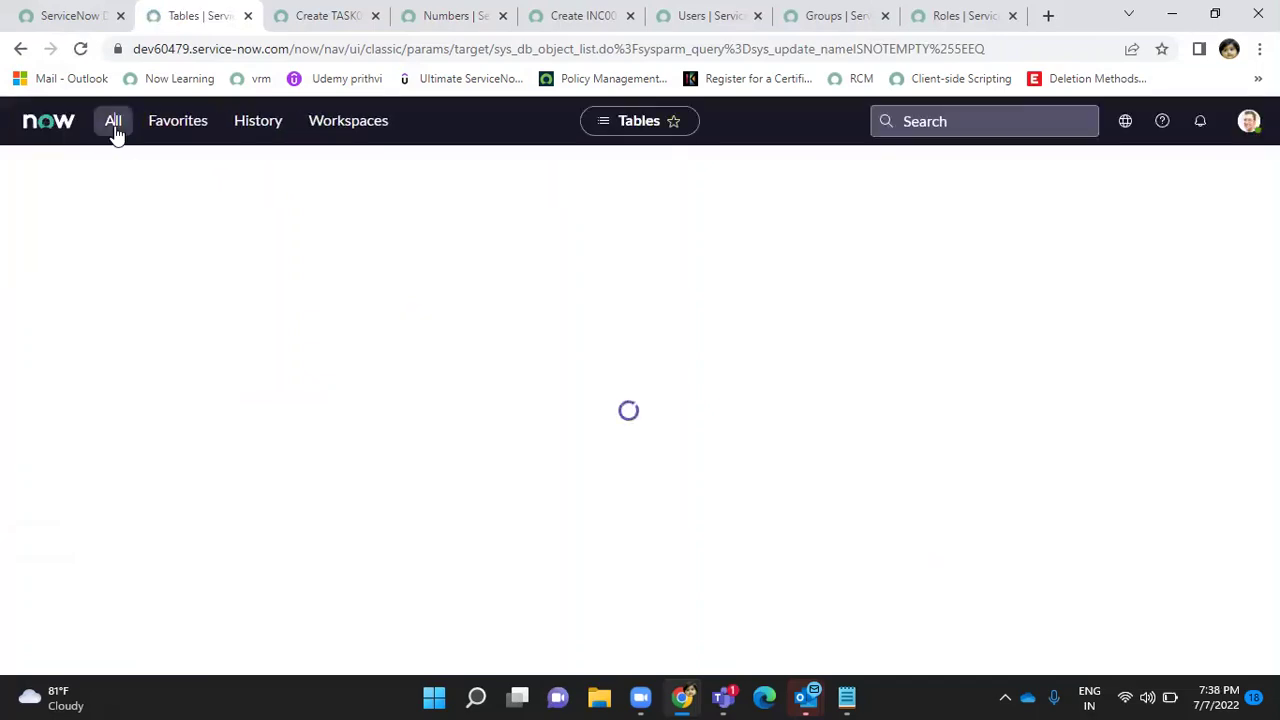
click(113, 122)
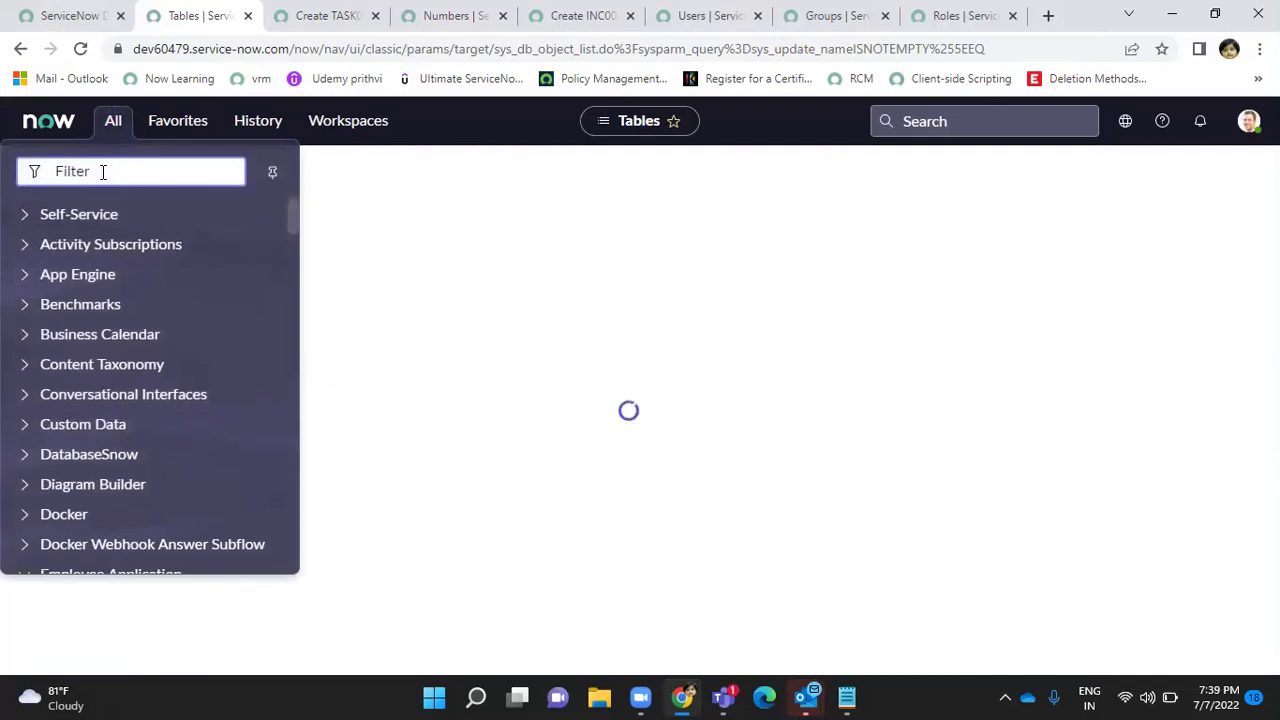
text(uni)
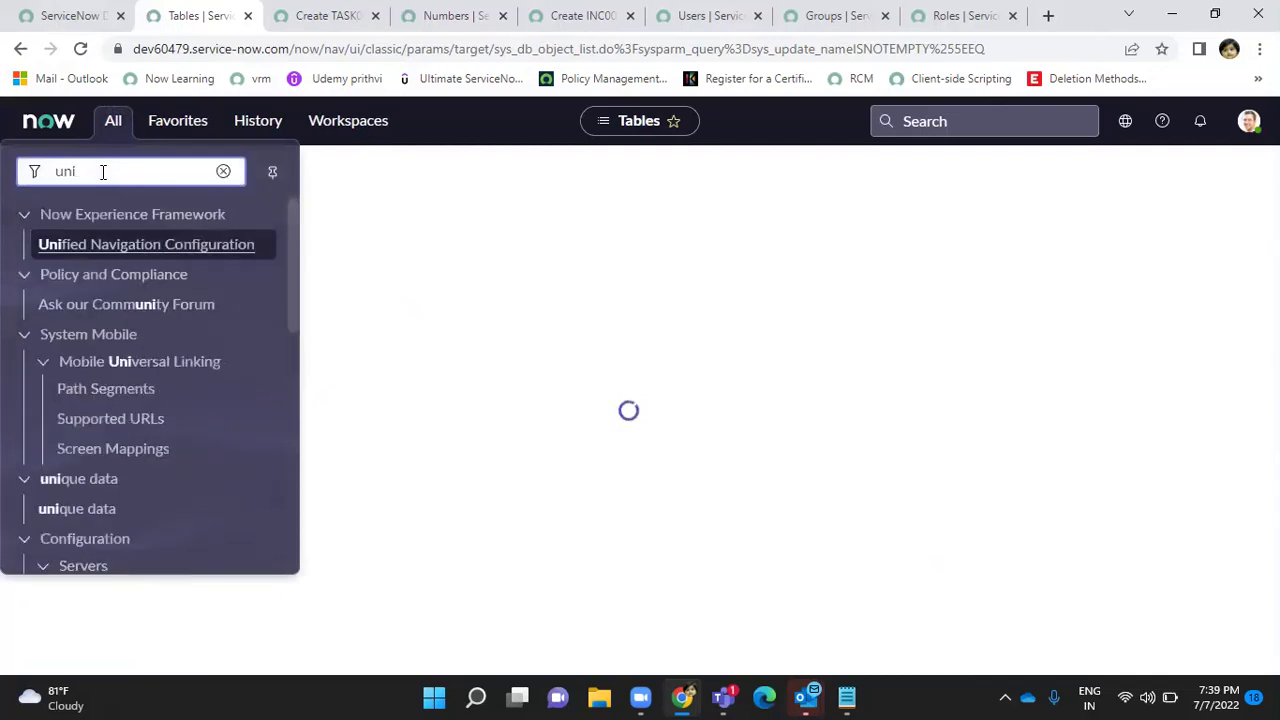
text(qu)
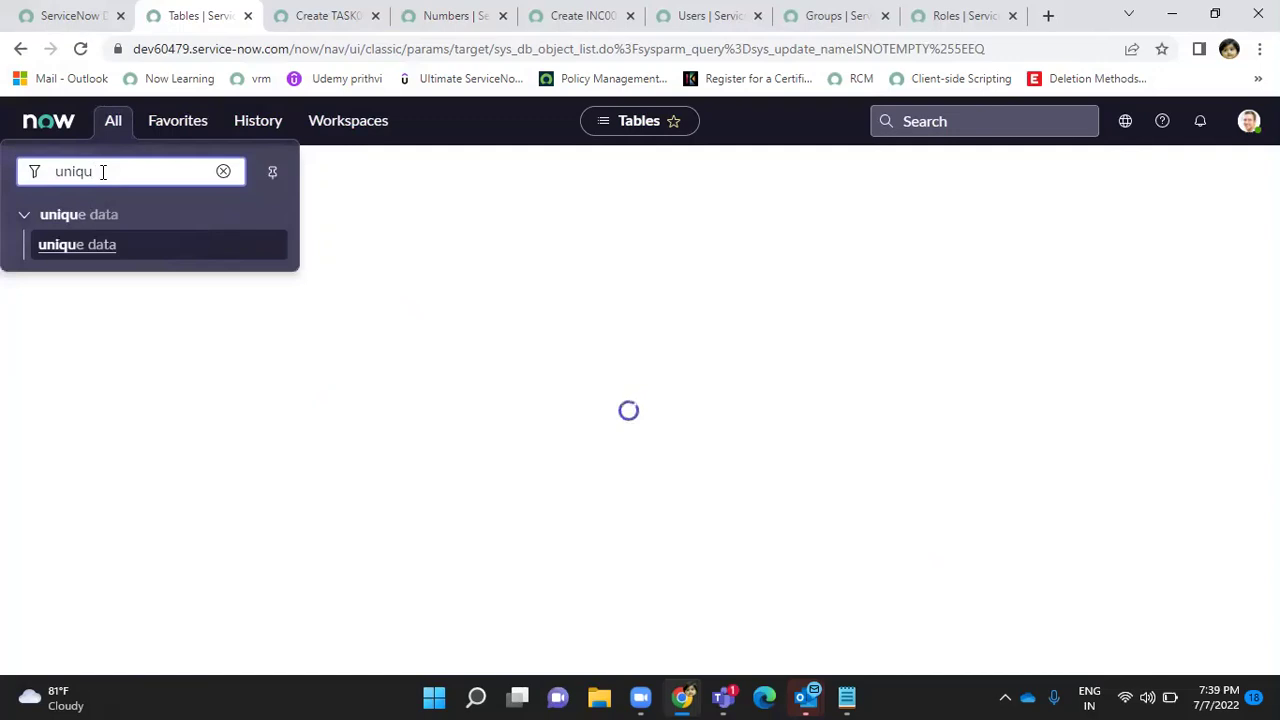
click(77, 250)
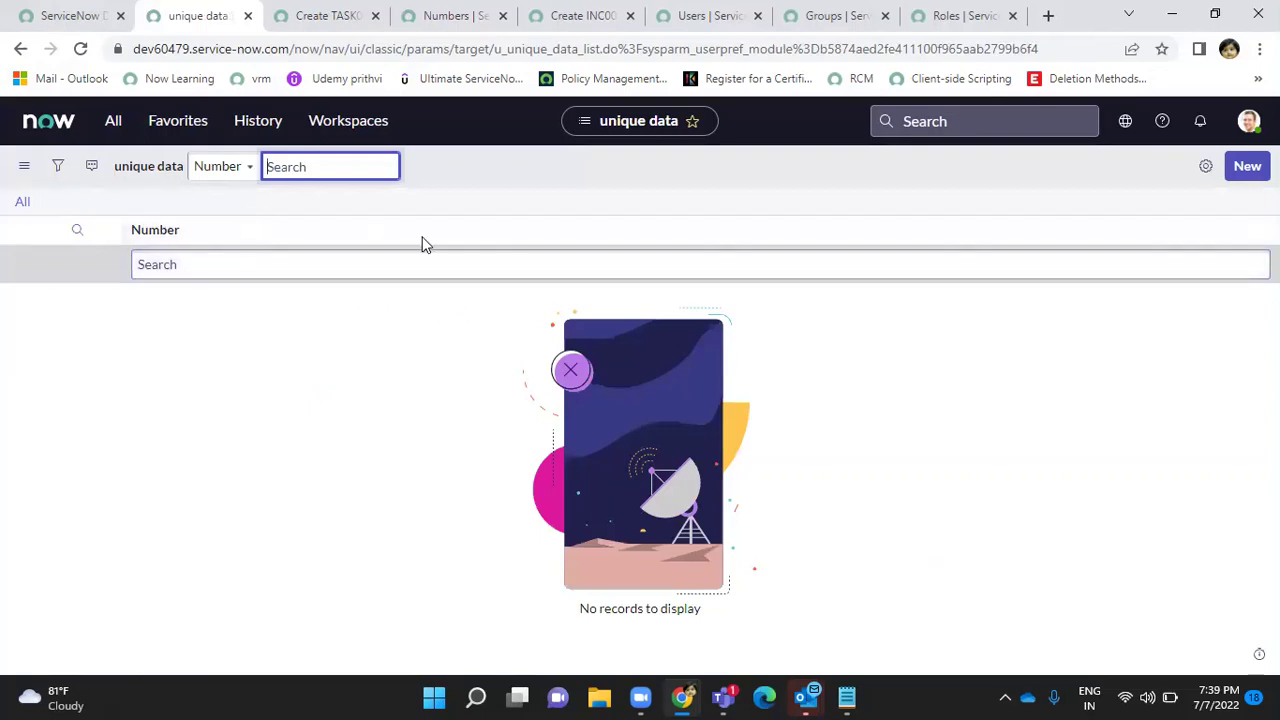
Add the Created, Created by, Tags, Updated and Updated by columns to the unique data list.
click(1203, 168)
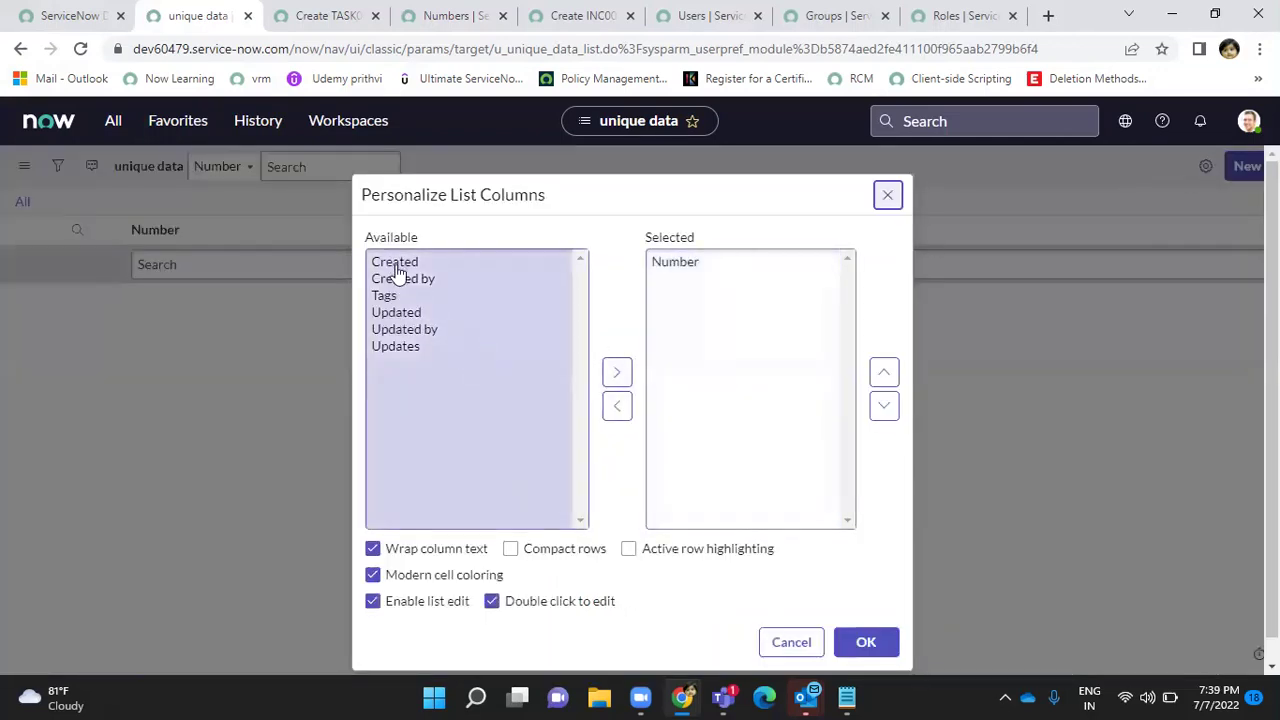
click(396, 264)
key(shift+Down)
key(shift+Down)
key(shift+Down)
key(shift+Down)
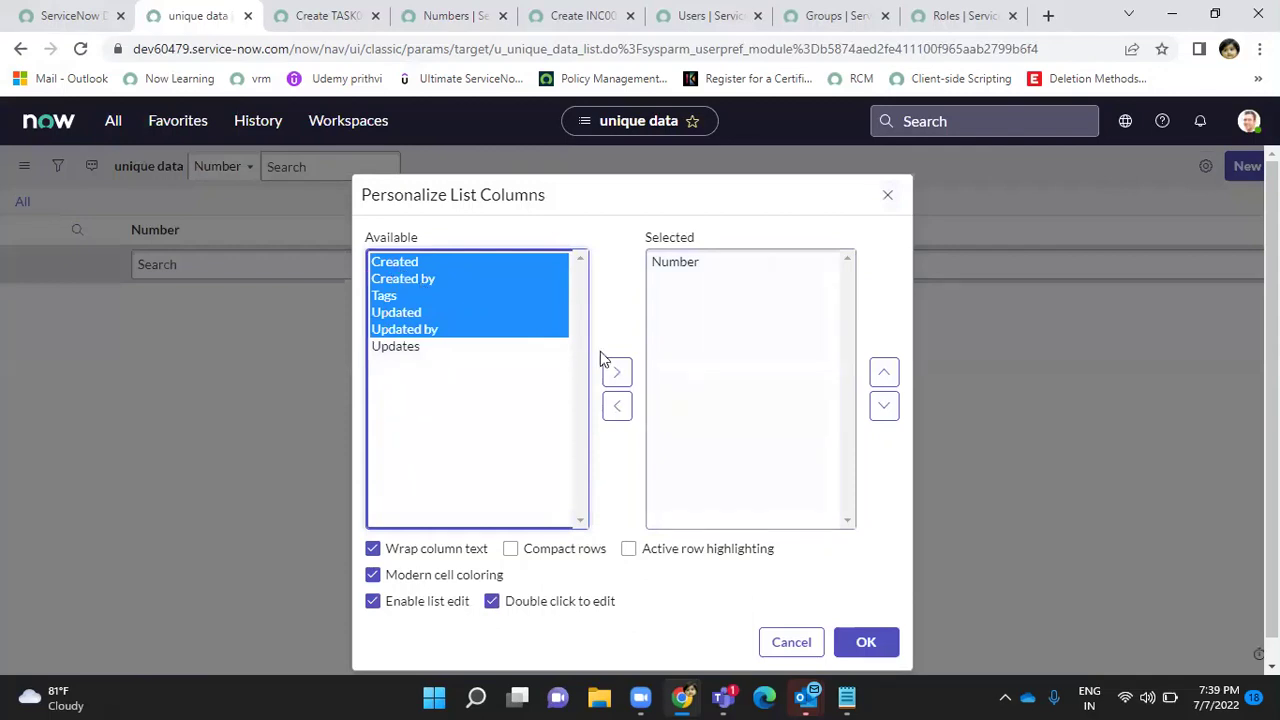
click(616, 372)
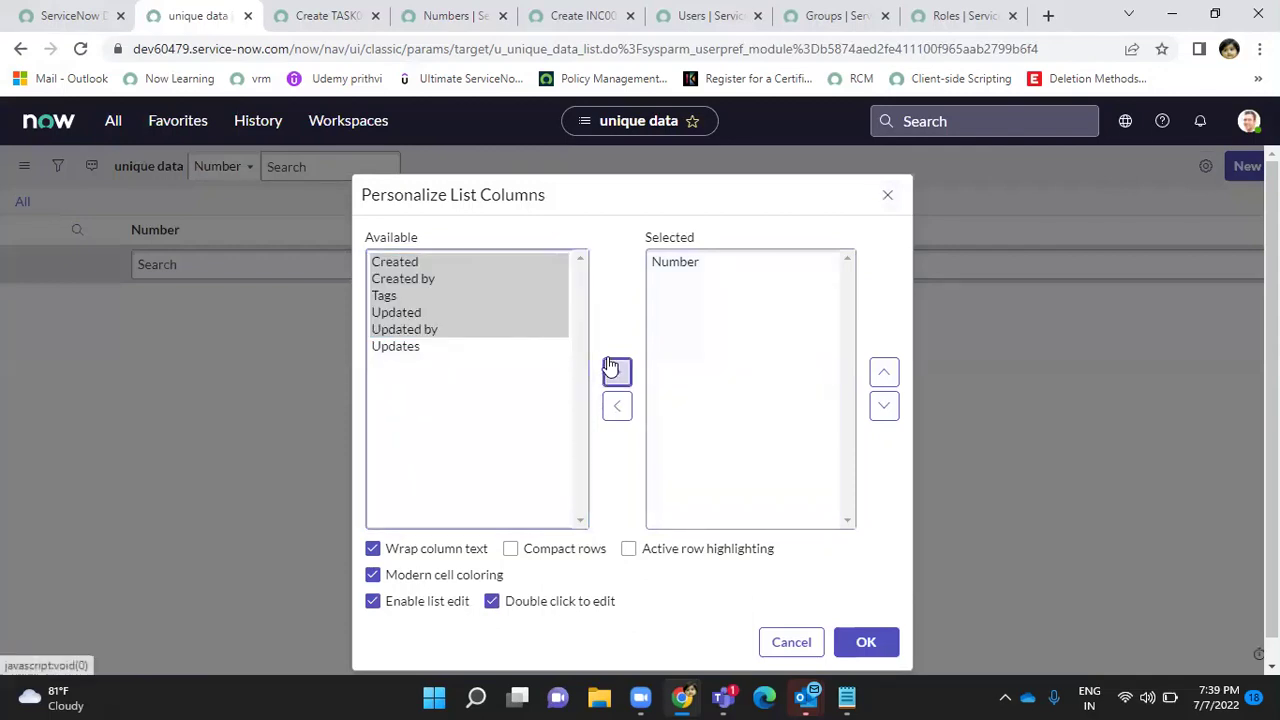
click(893, 650)
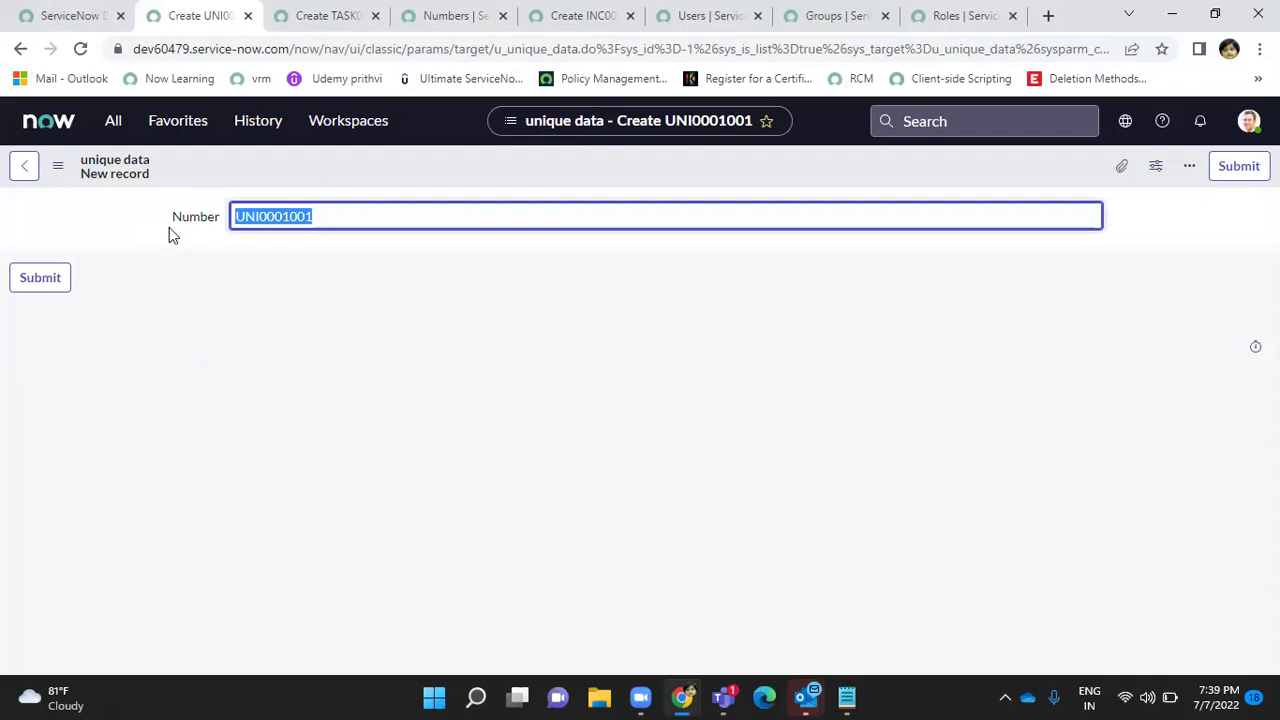
Compare the new unique data record's form with the fields and sections of the new Incident form, and return to the unique data record.
click(285, 297)
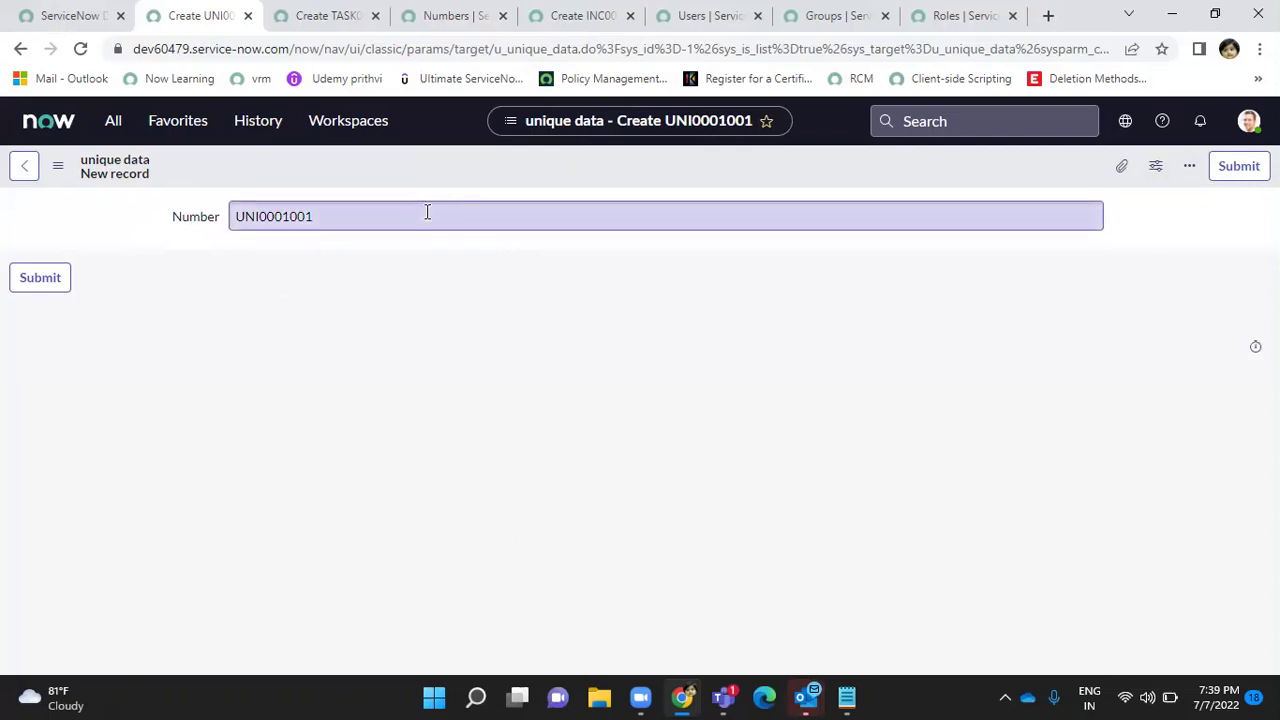
click(567, 20)
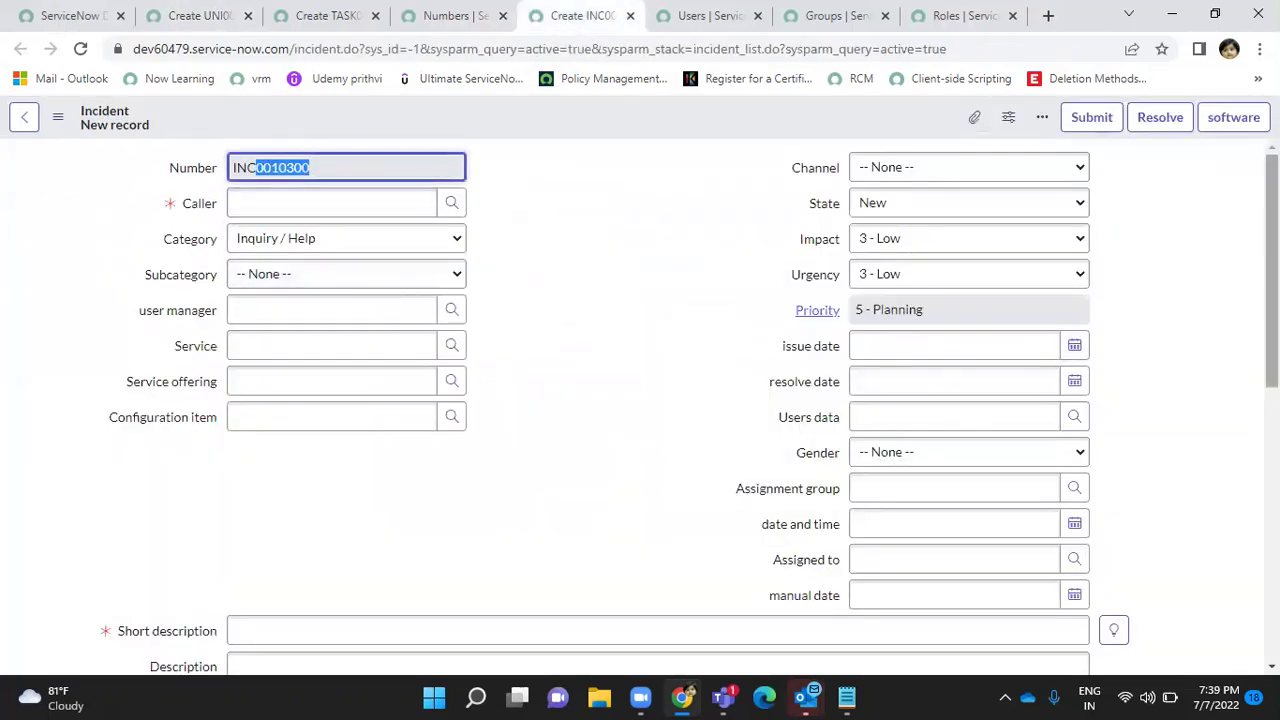
scroll(1272, 300, down, 2)
scroll(429, 554, down, 5)
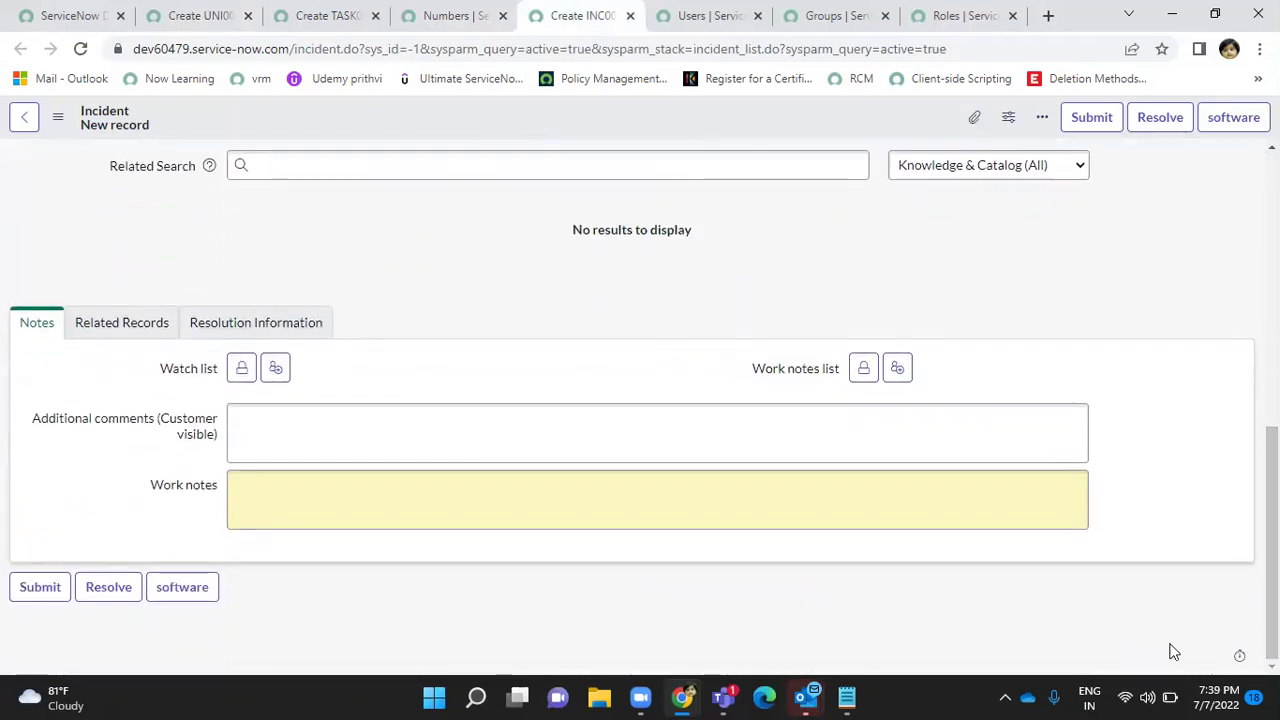
scroll(1271, 540, up, 8)
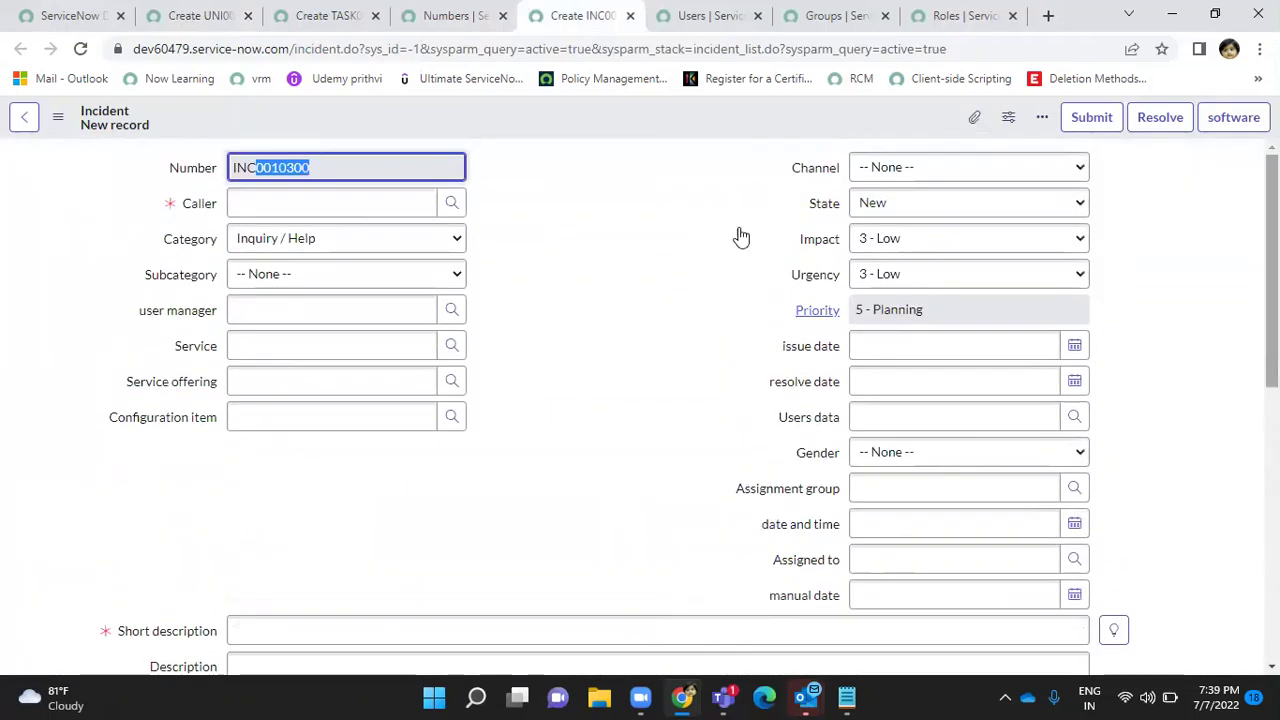
click(174, 20)
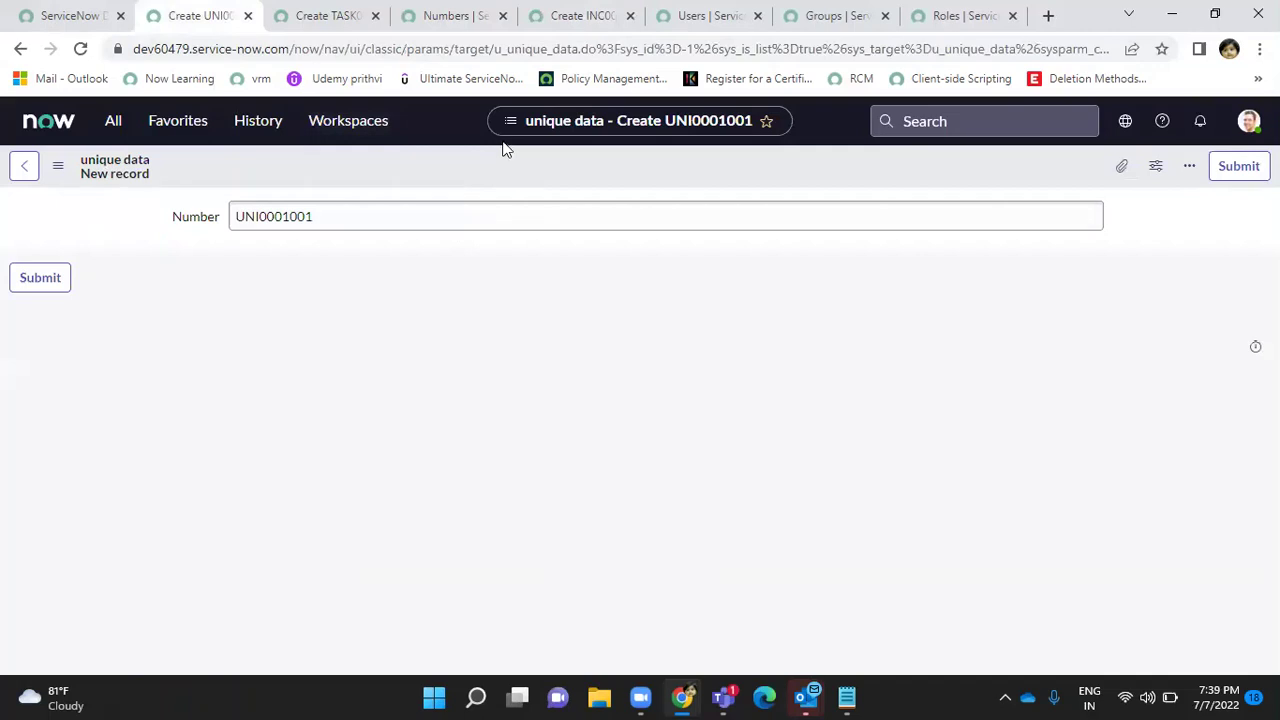
right_click(528, 178)
mouse_move(610, 214)
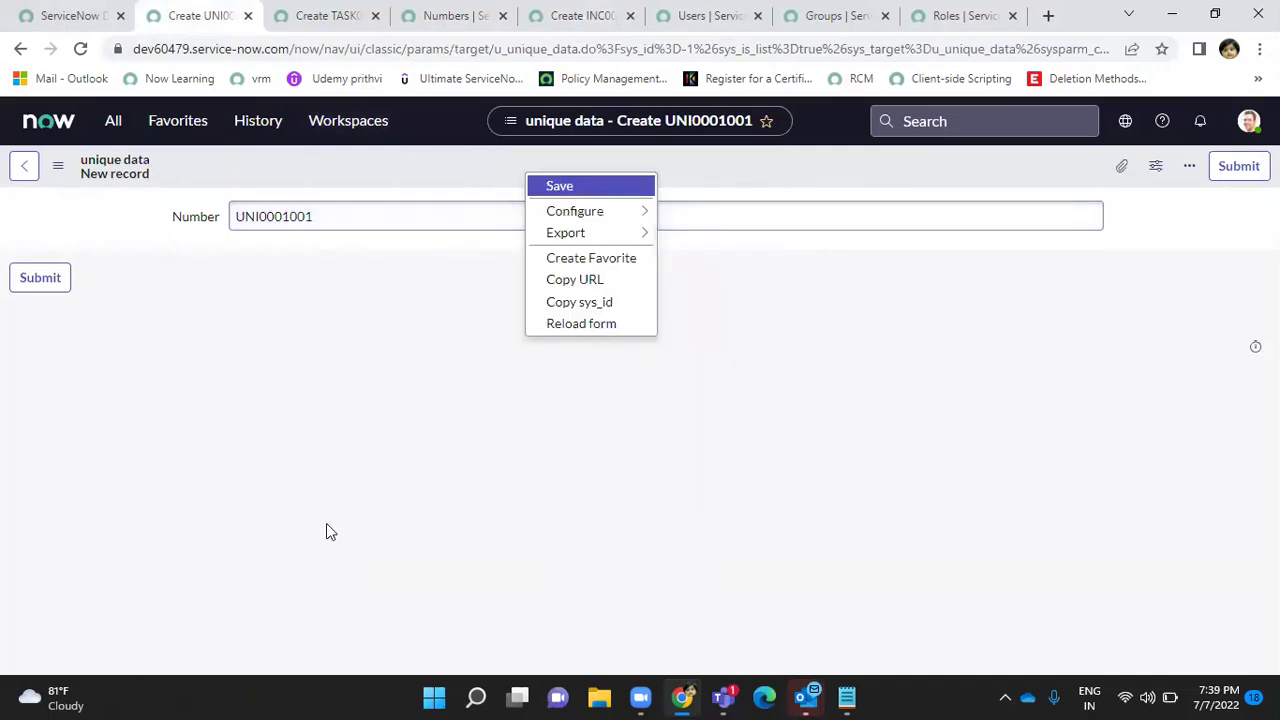
click(830, 496)
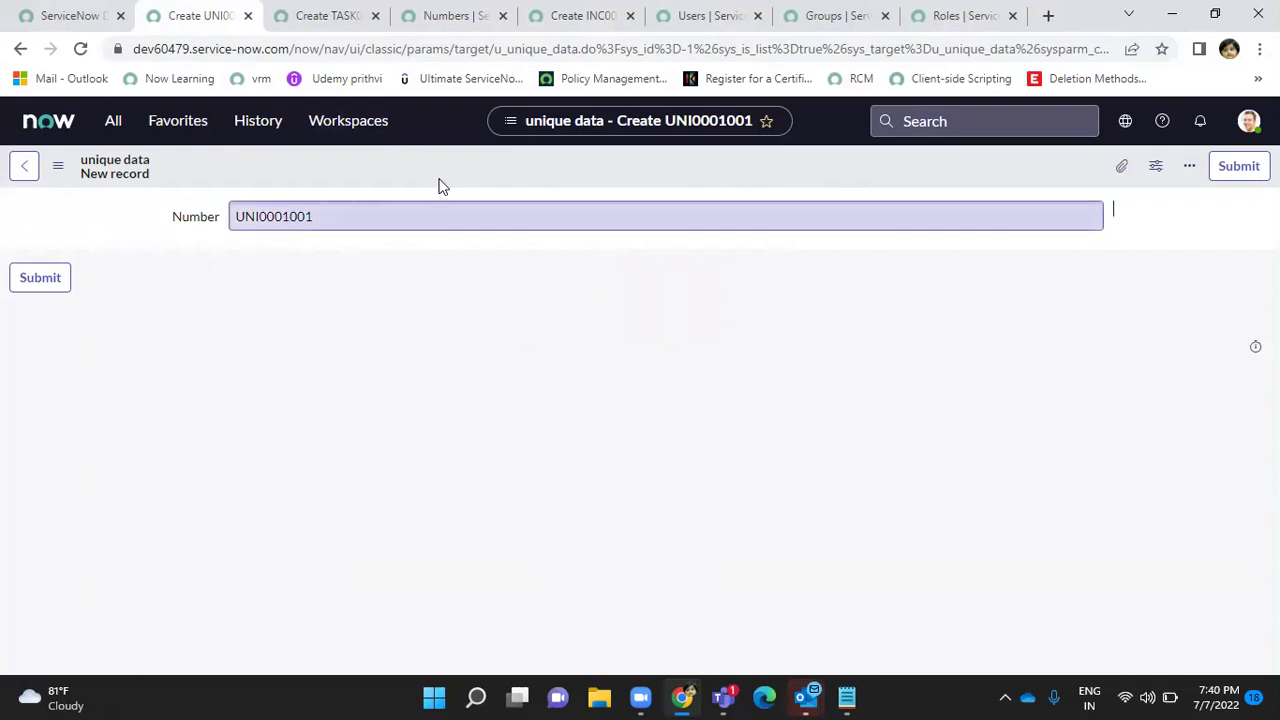